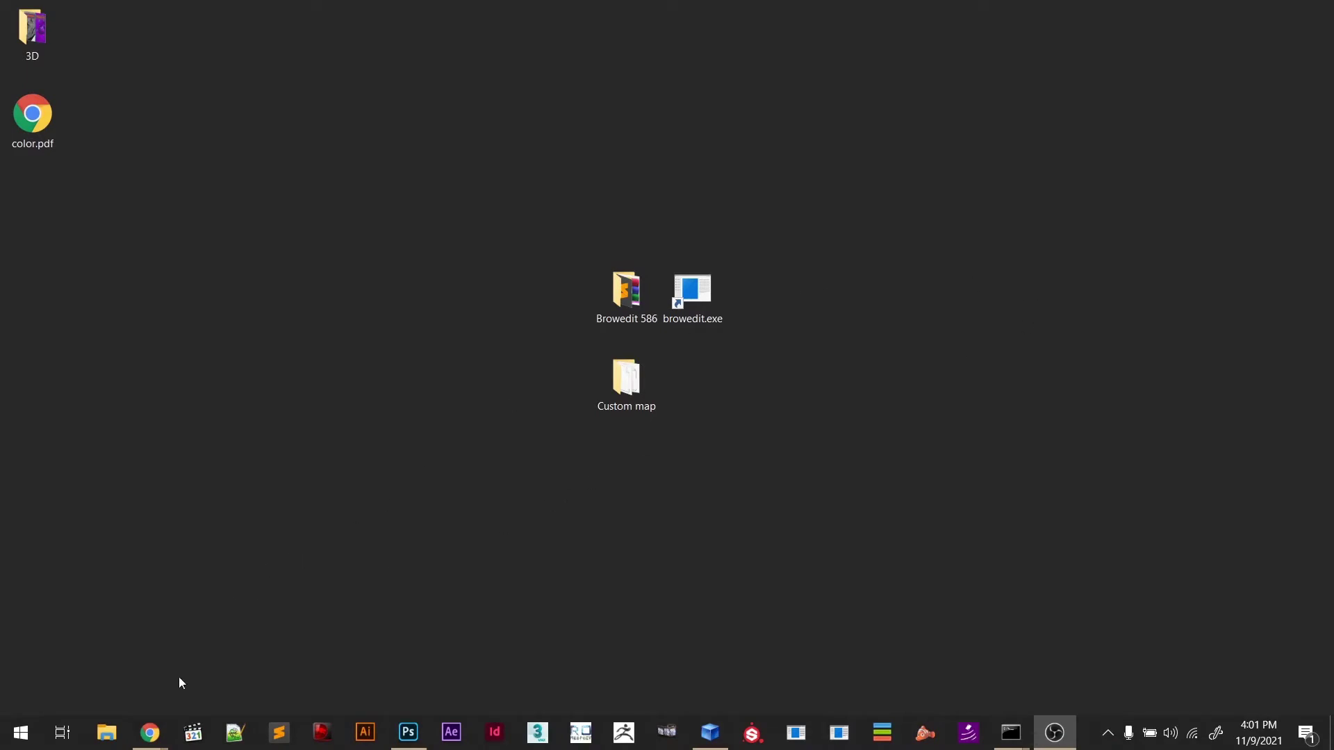
# View the lava map image on the ro_room forum post in Chrome, then minimize Chrome
pyautogui.moveTo(150, 733)
pyautogui.click(139, 678)
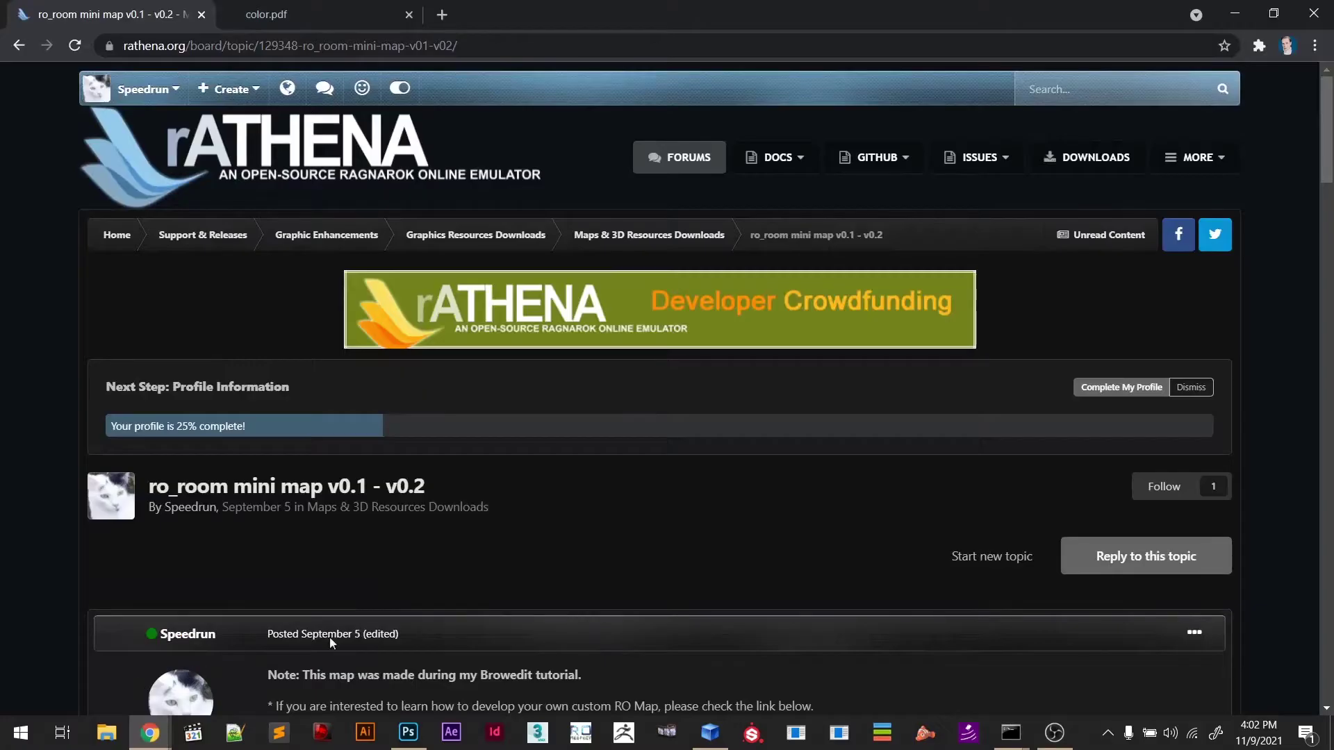
pyautogui.scroll(-20, 671, 412)
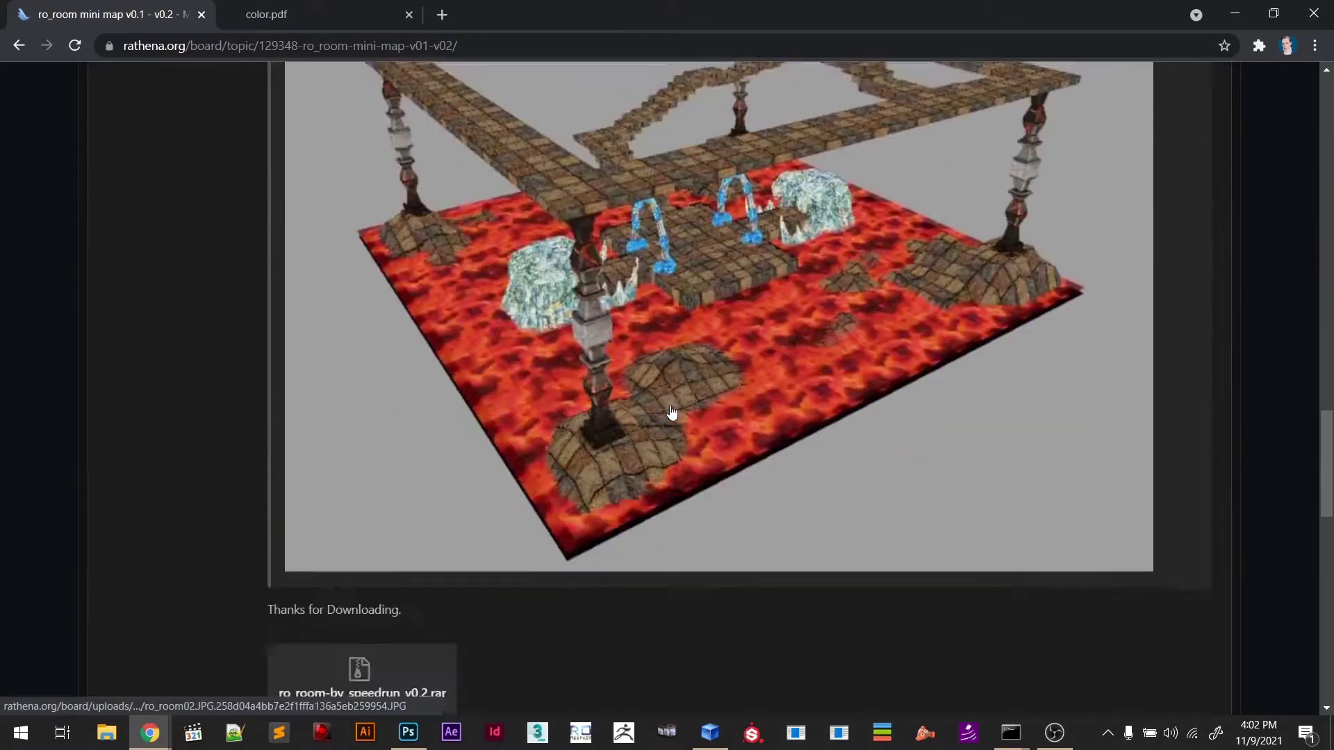
pyautogui.scroll(3, 667, 417)
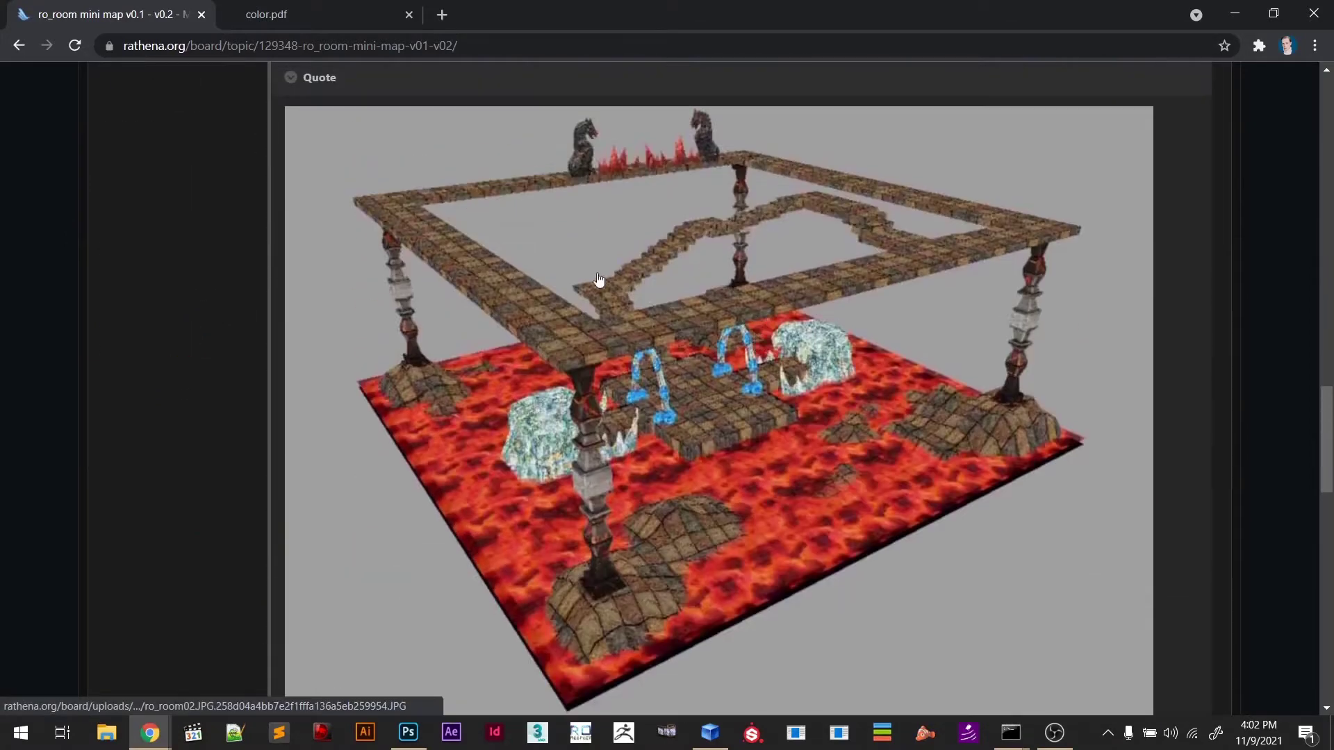
pyautogui.click(1235, 13)
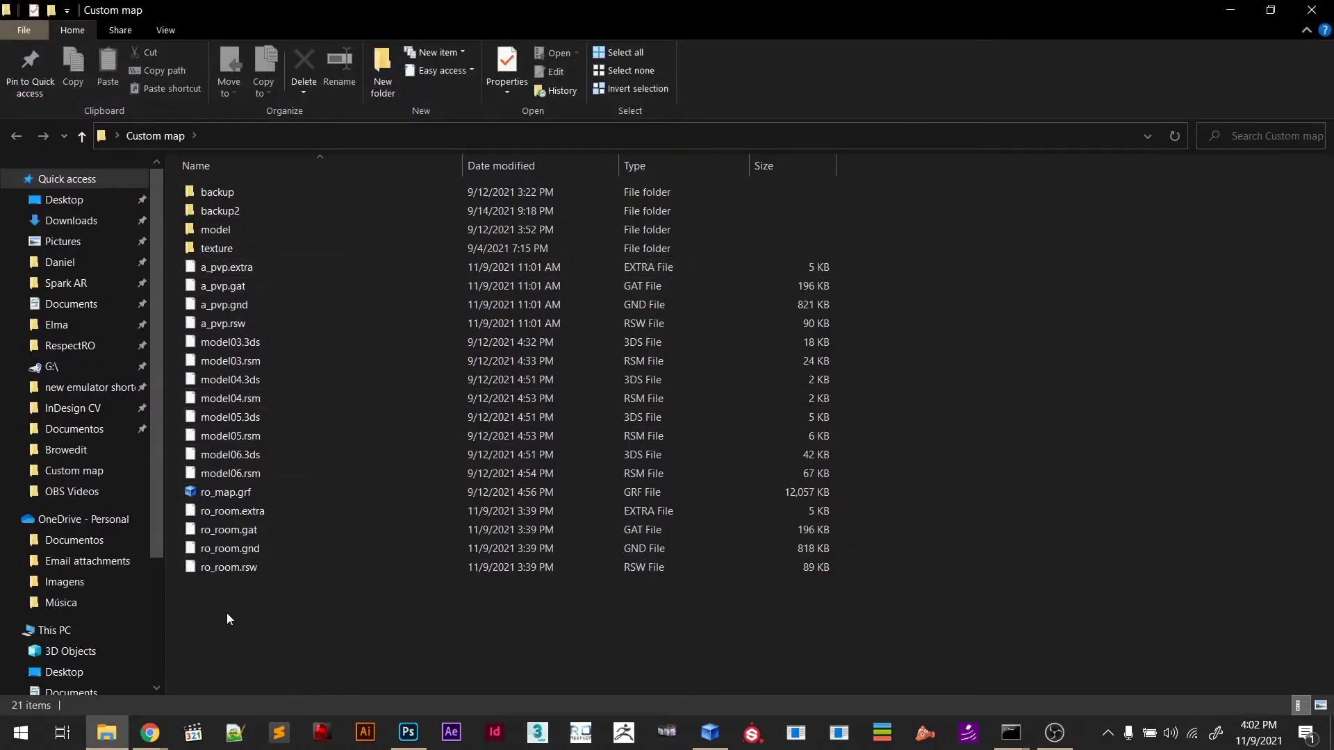
# Select the four ro_room map files and drag them into speedrun.grf's data folder
pyautogui.moveTo(208, 611); pyautogui.dragTo(209, 506)
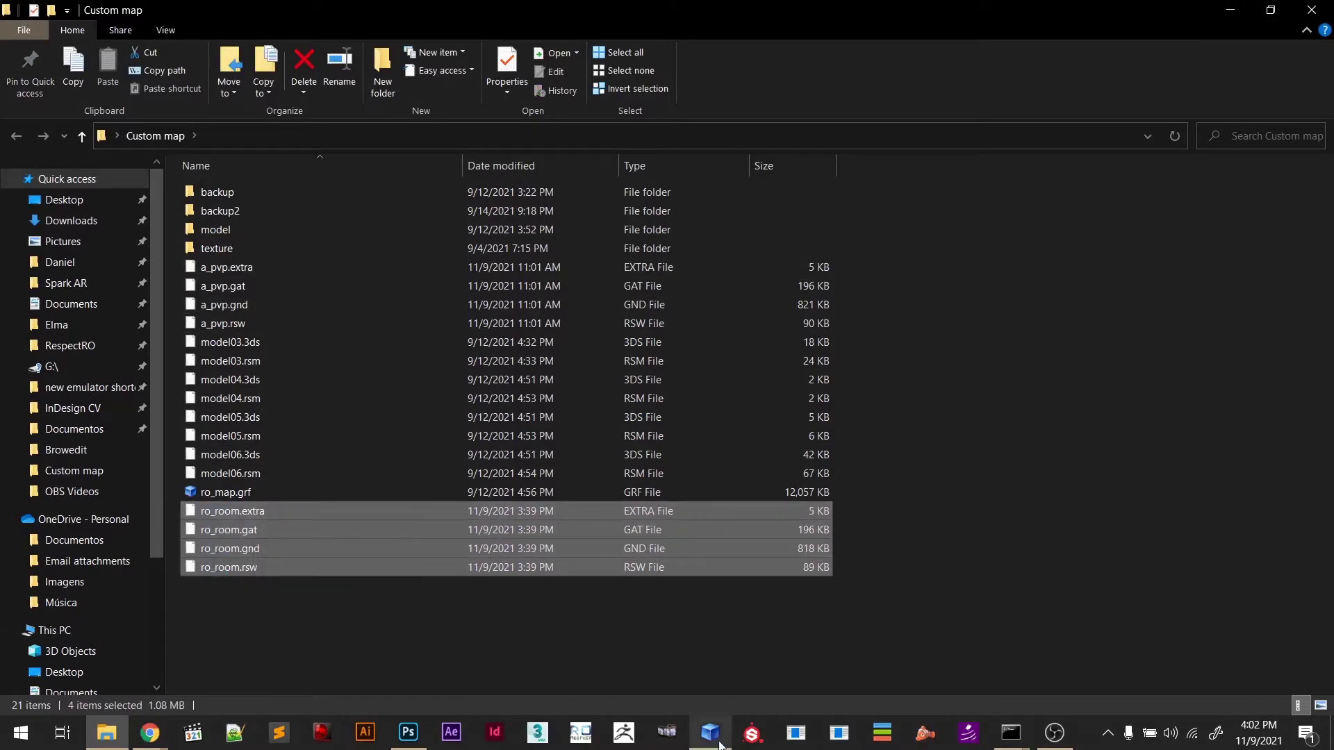
pyautogui.moveTo(234, 513); pyautogui.dragTo(606, 376)
pyautogui.moveTo(517, 275); pyautogui.dragTo(515, 272)
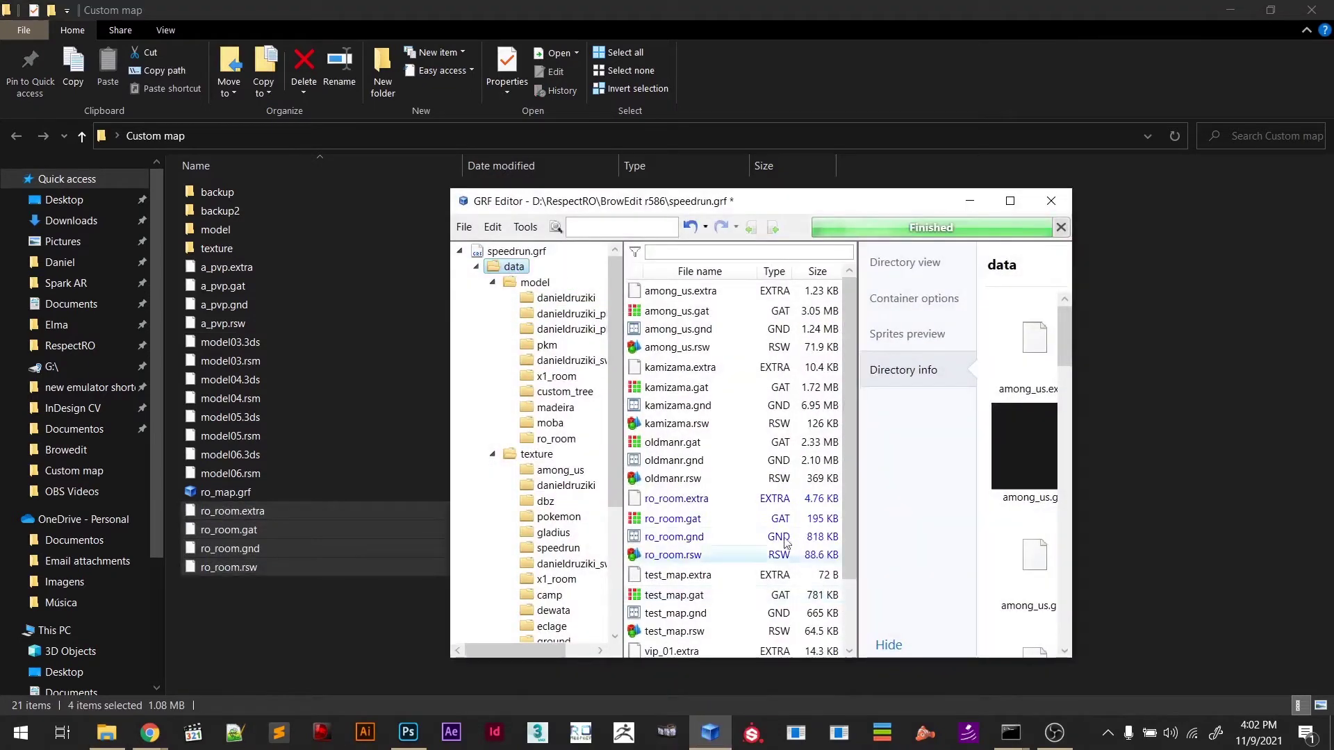
# Save ro_room.gat's minimap preview to the Desktop as ro_room.bmp, then minimize GRF Editor
pyautogui.click(689, 527)
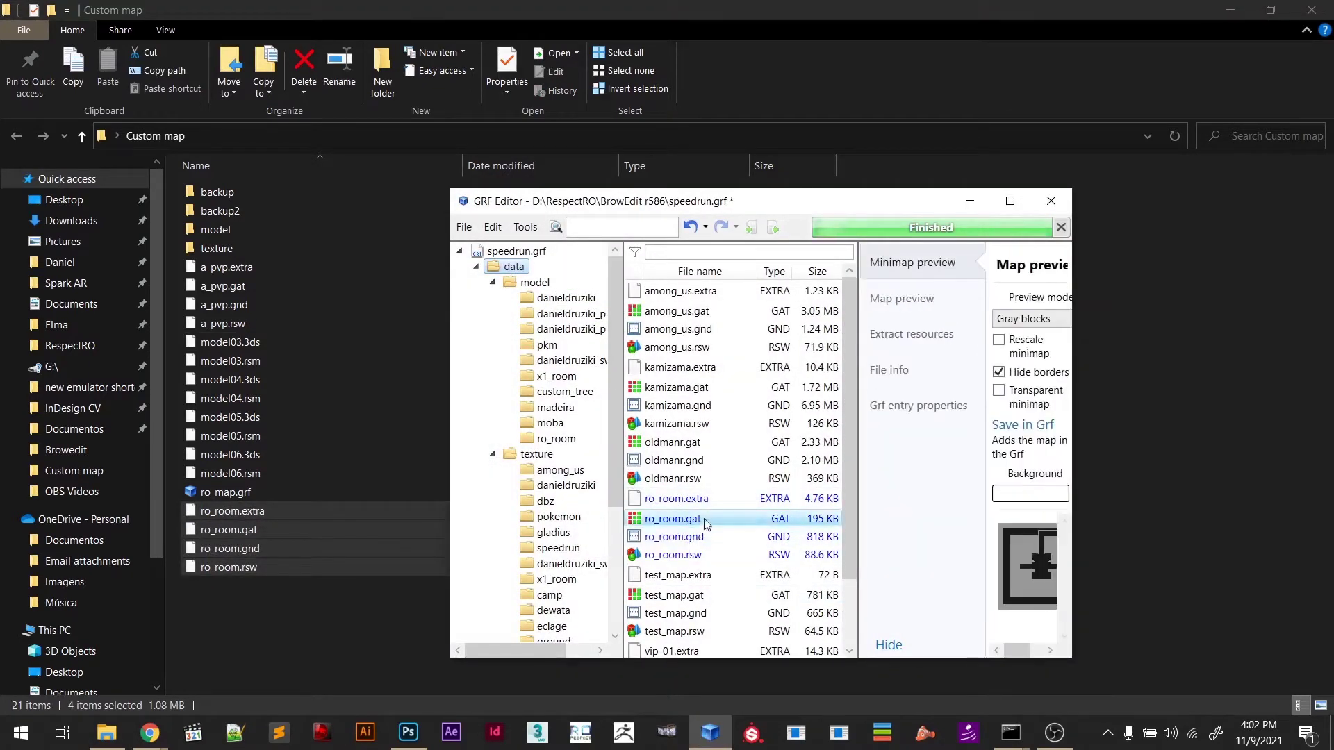
pyautogui.click(1024, 202)
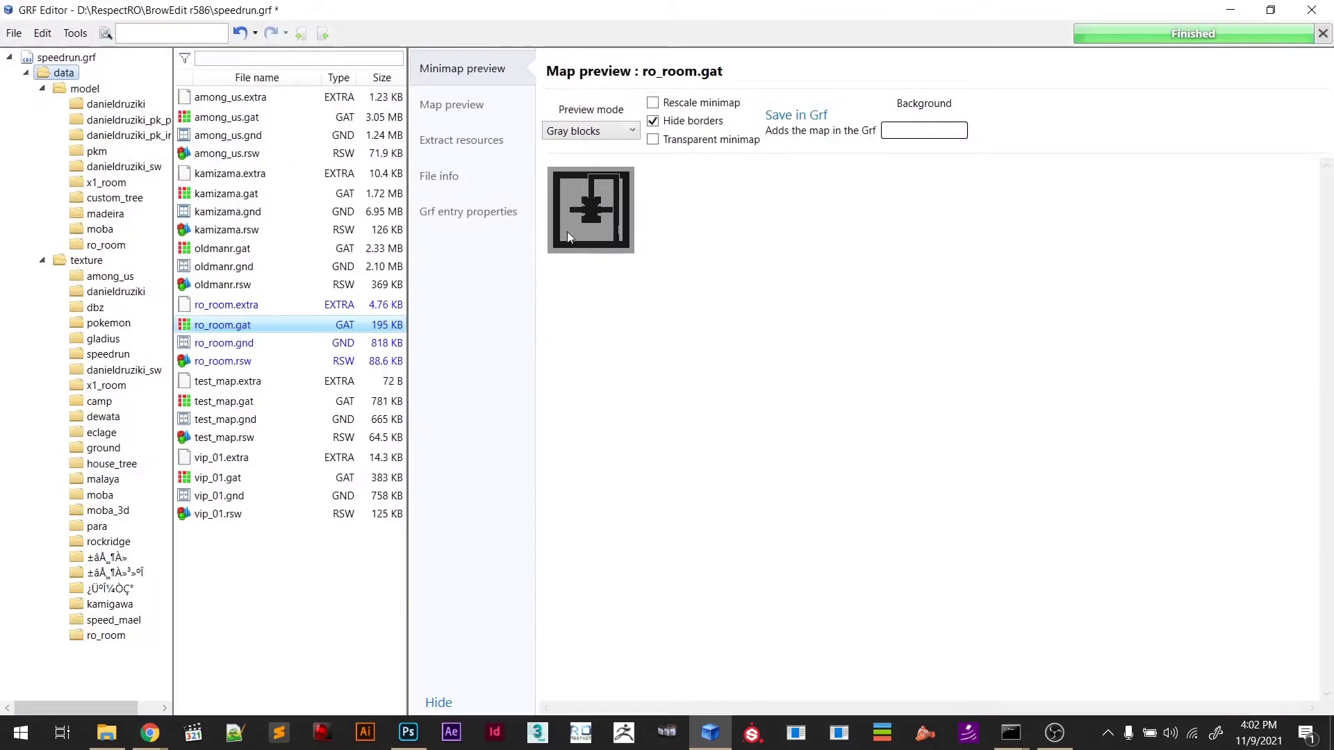
pyautogui.rightClick(567, 231)
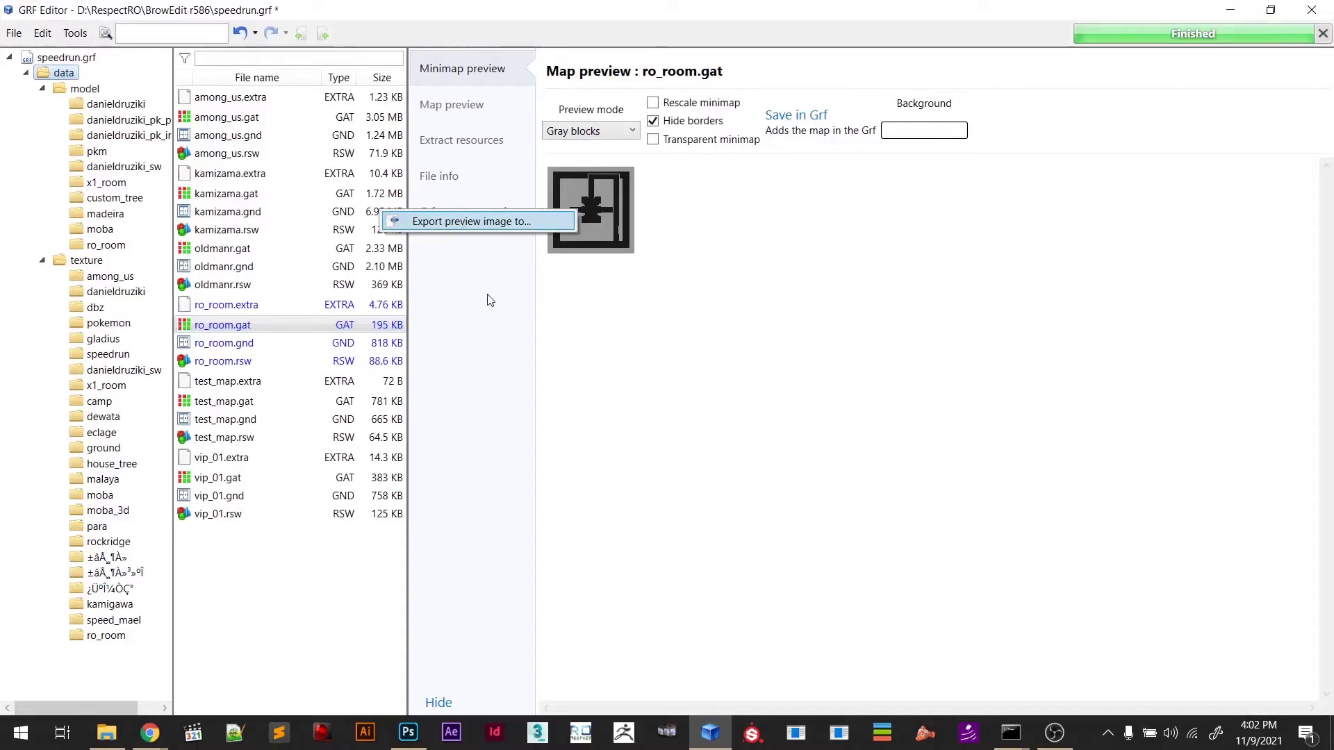
pyautogui.click(480, 221)
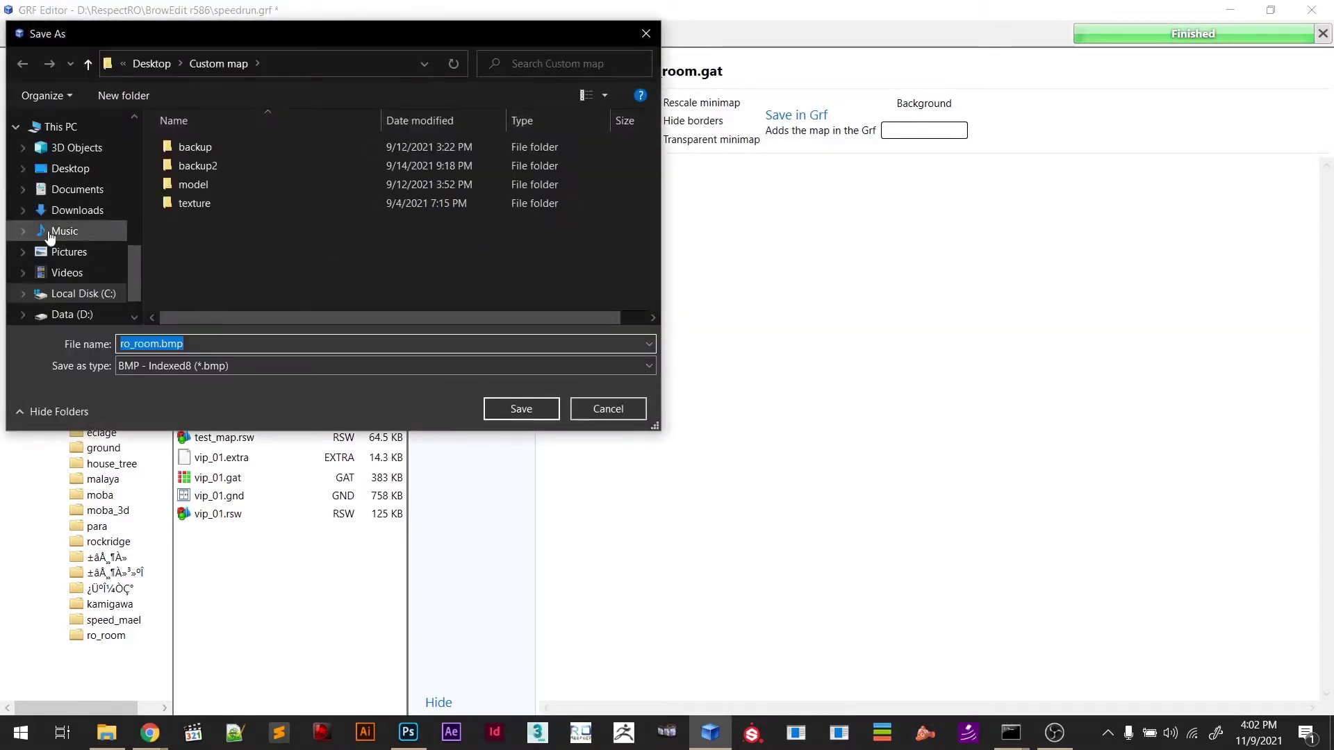
pyautogui.scroll(5, 50, 236)
pyautogui.click(72, 154)
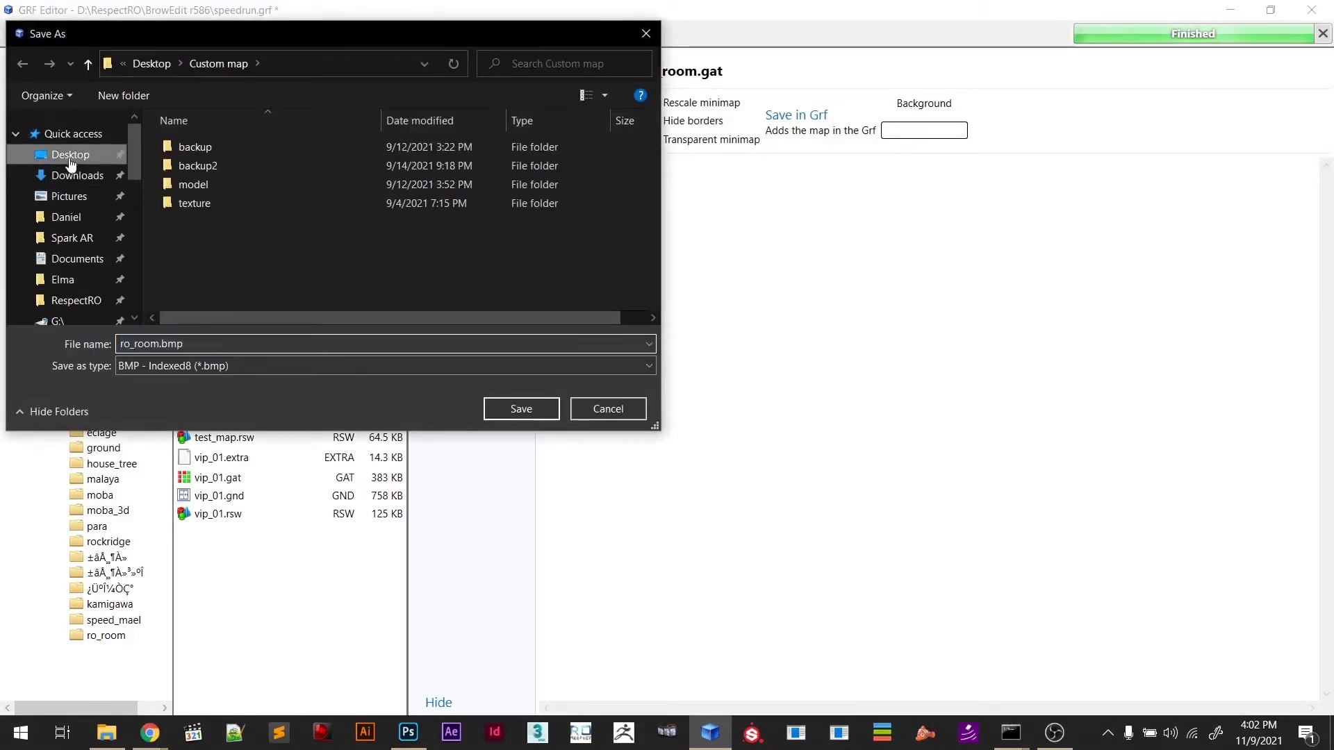
pyautogui.click(516, 409)
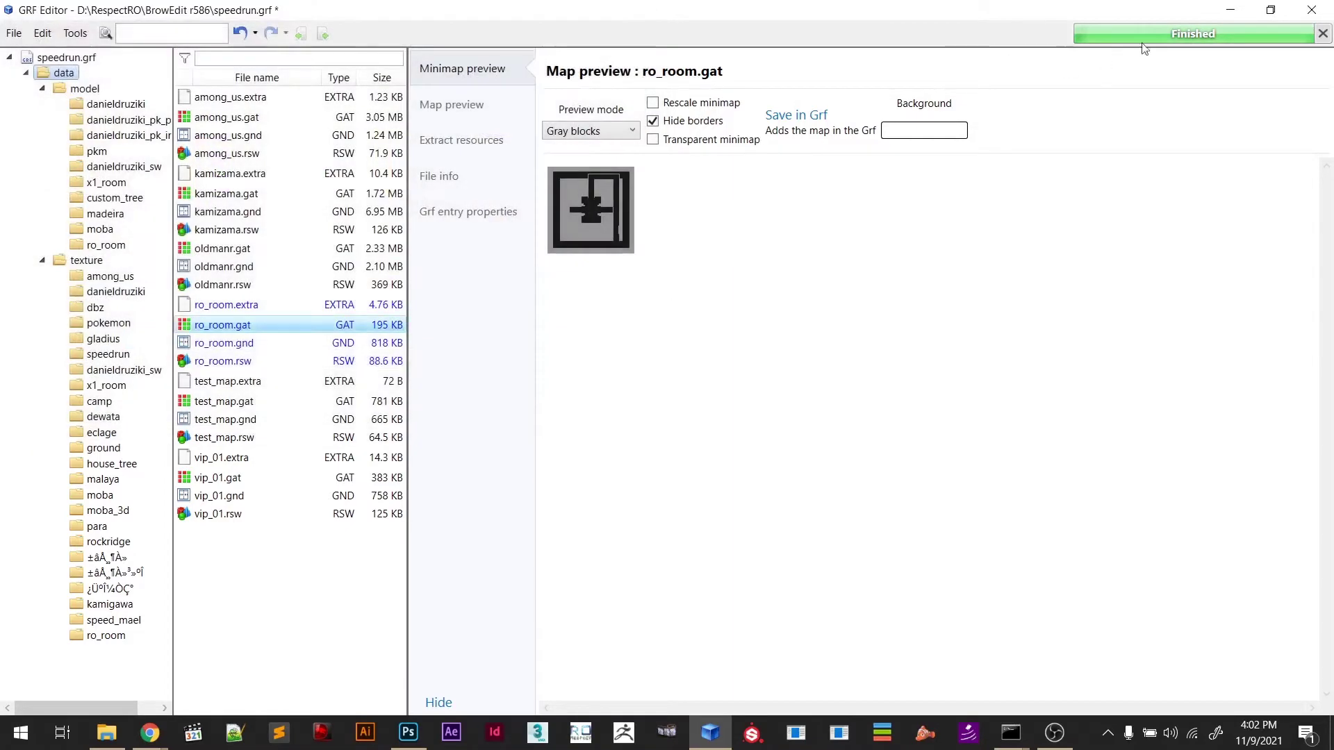
pyautogui.click(1229, 10)
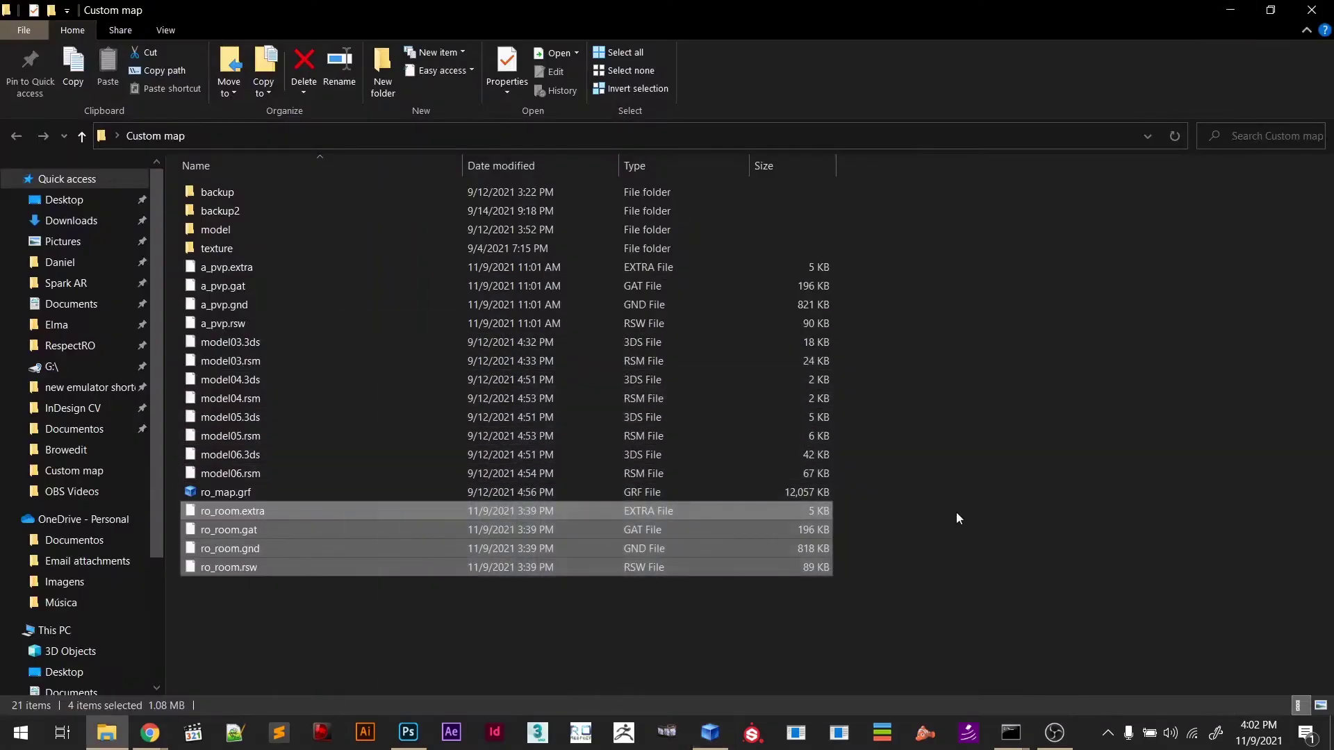
# Minimize Explorer and drop ro_room.bmp from the desktop into Photoshop
pyautogui.click(1230, 9)
pyautogui.click(459, 640)
pyautogui.moveTo(32, 203); pyautogui.dragTo(476, 480)
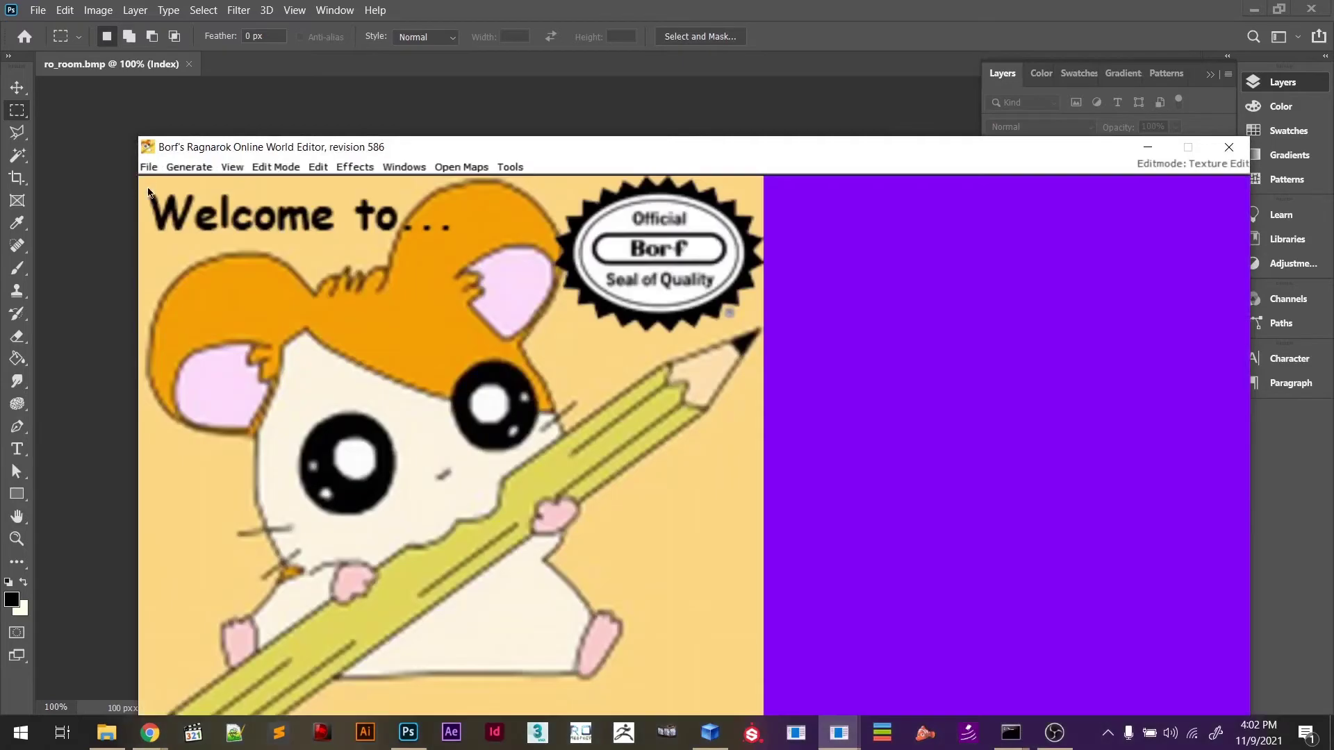
# Open the ro_room.rsw map in BrowEdit and reposition the editor window
pyautogui.click(148, 167)
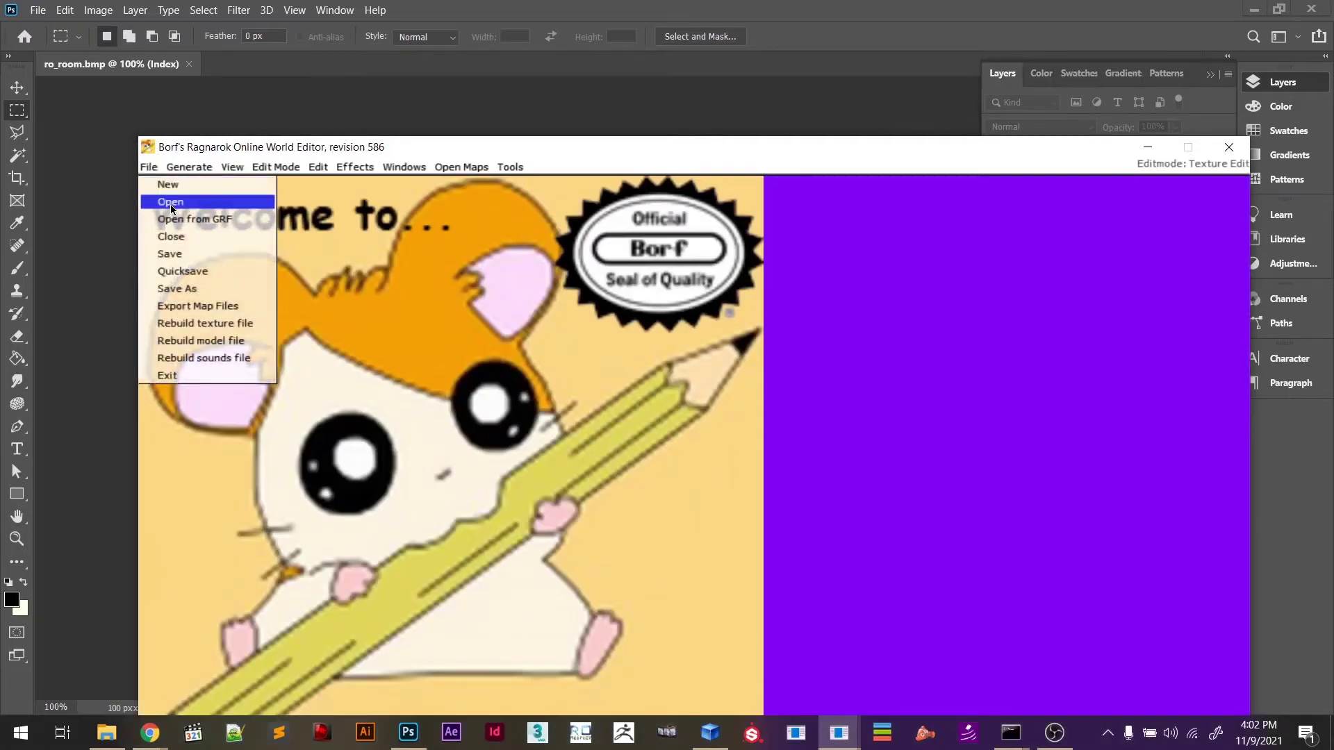
pyautogui.click(171, 203)
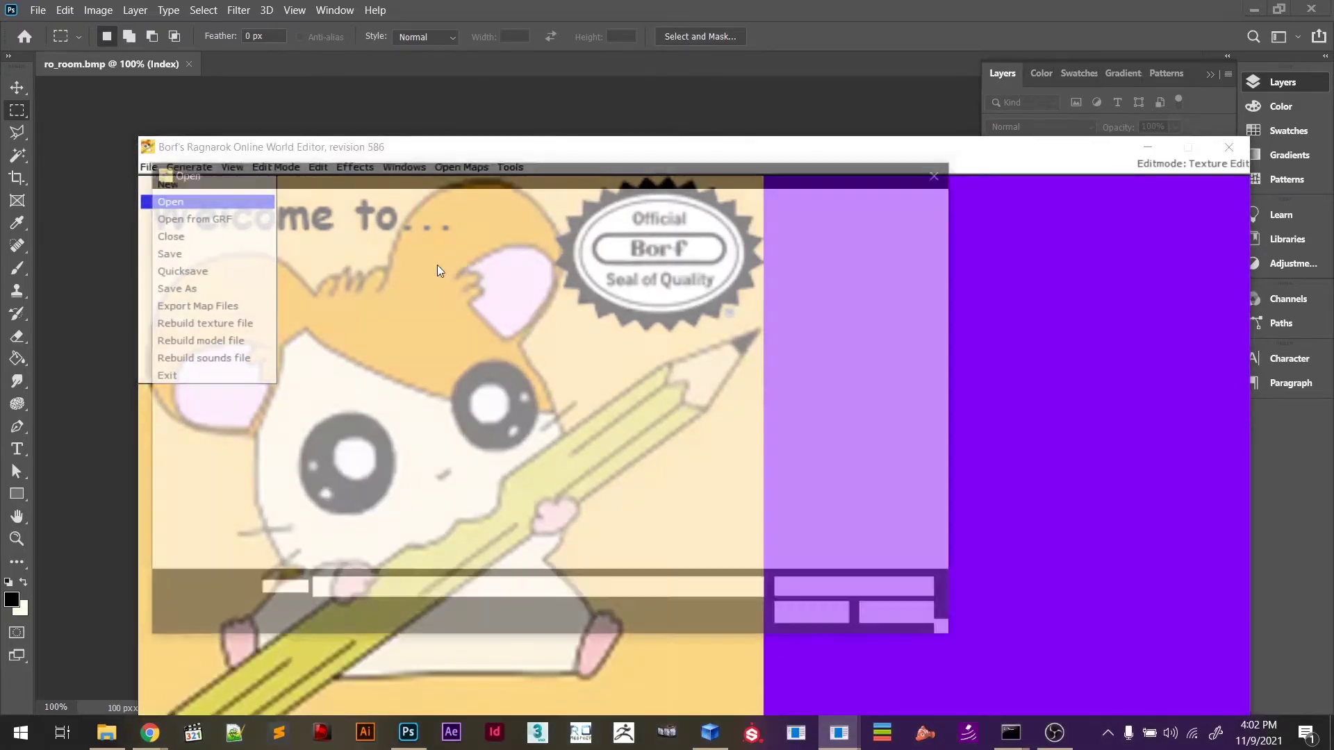
pyautogui.doubleClick(389, 375)
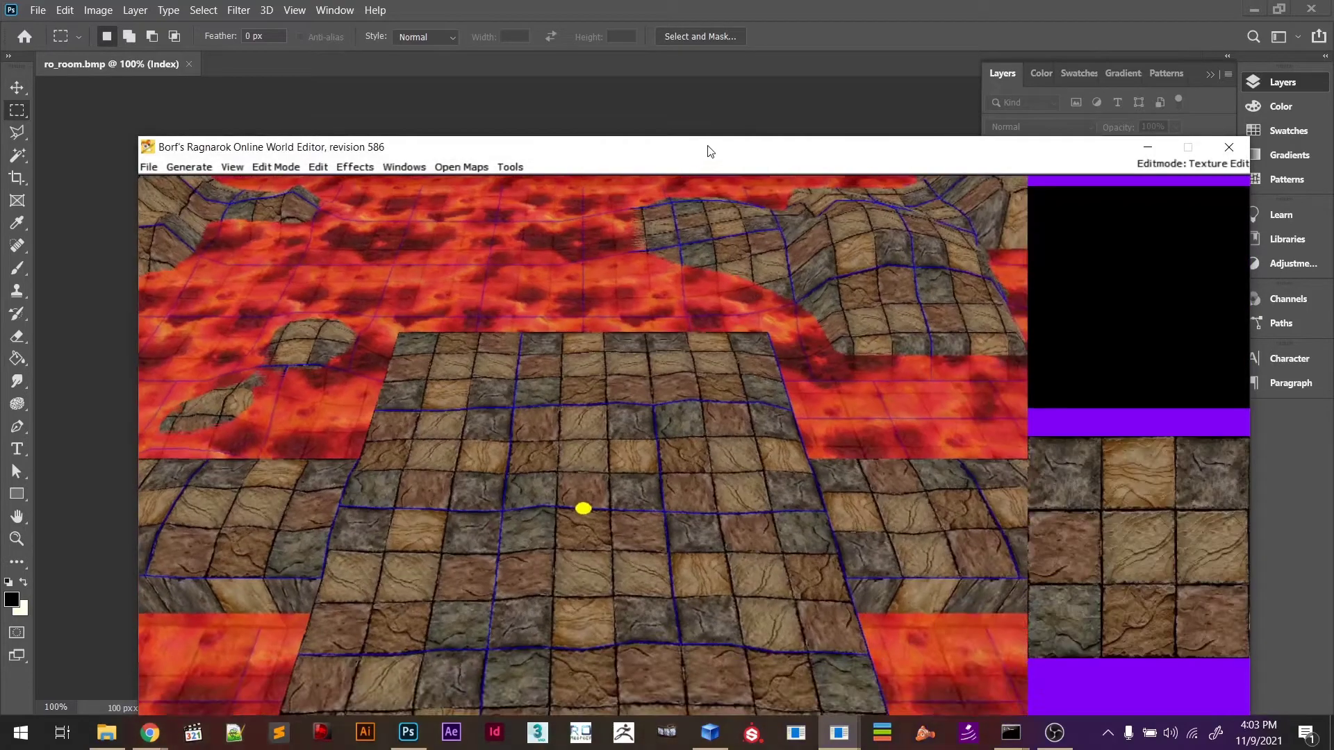
pyautogui.moveTo(706, 148); pyautogui.dragTo(676, 43)
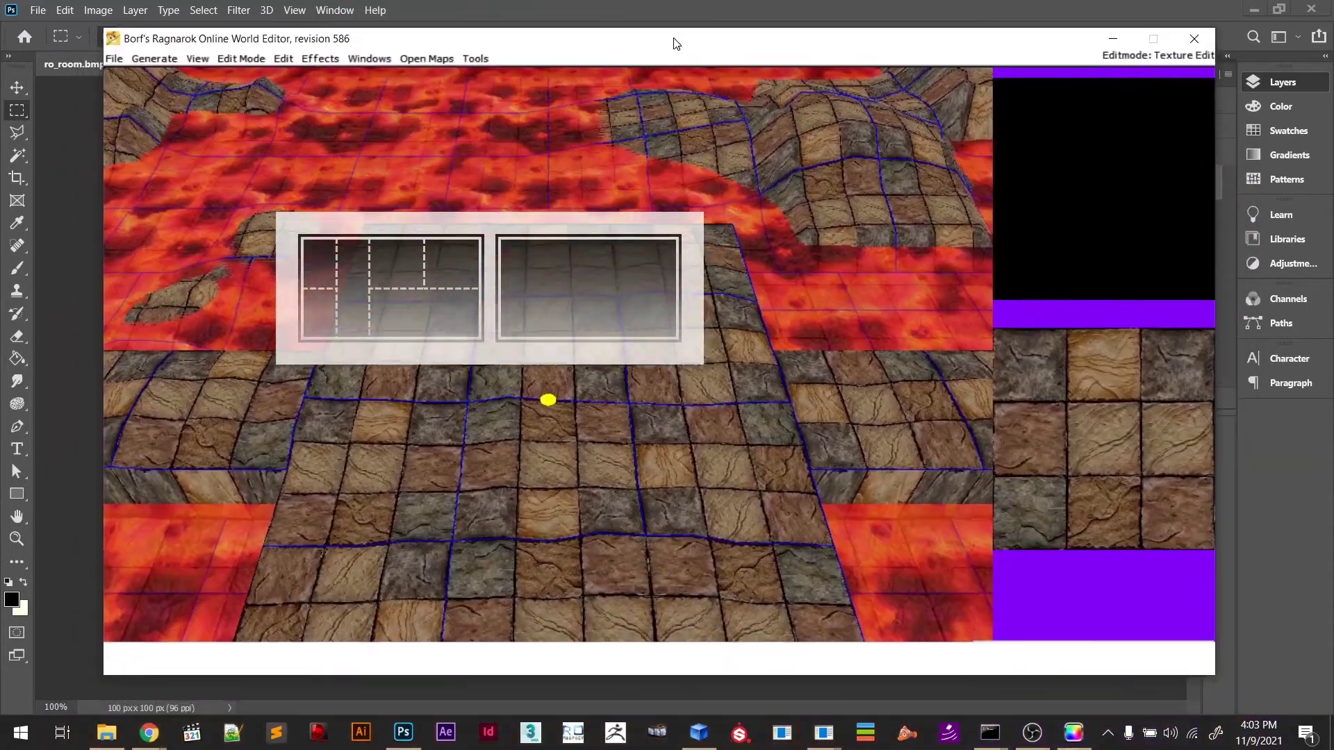
# Switch to Topcamera with the grid hidden and models shown, and frame the lava room
pyautogui.click(219, 59)
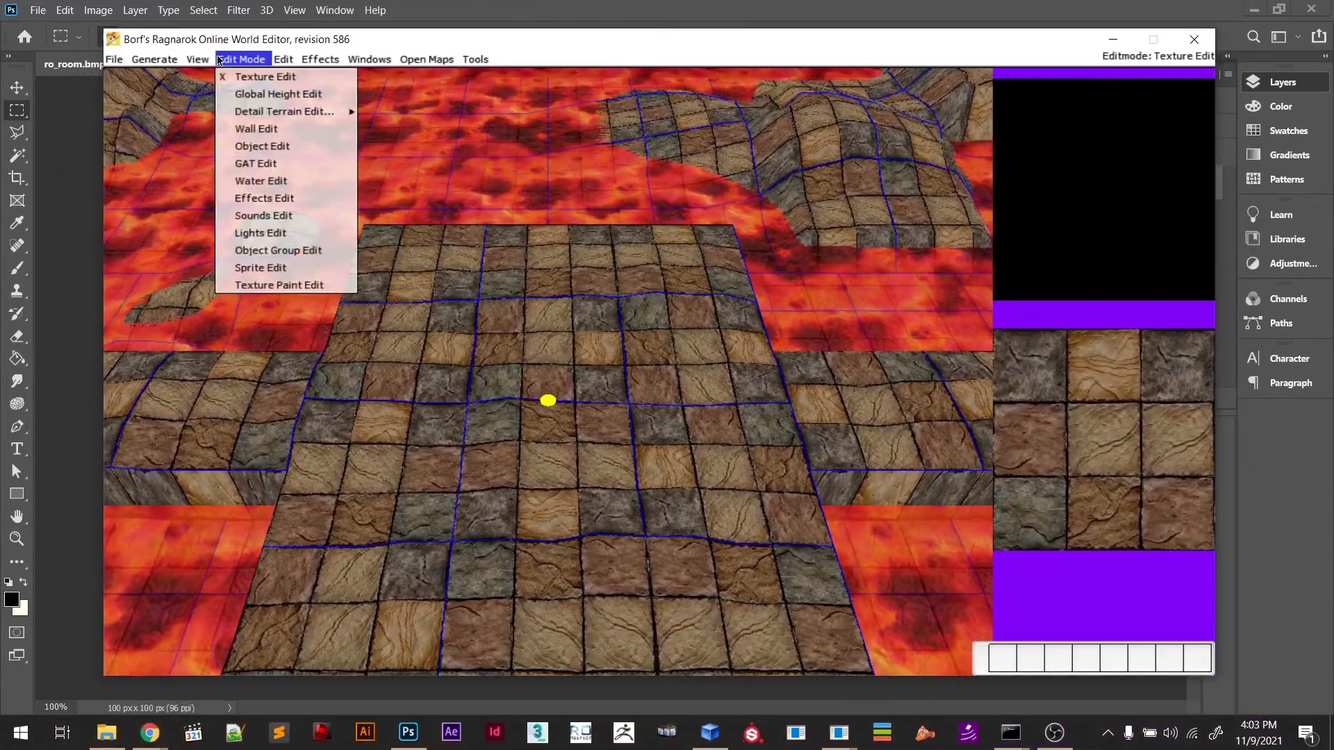
pyautogui.click(197, 59)
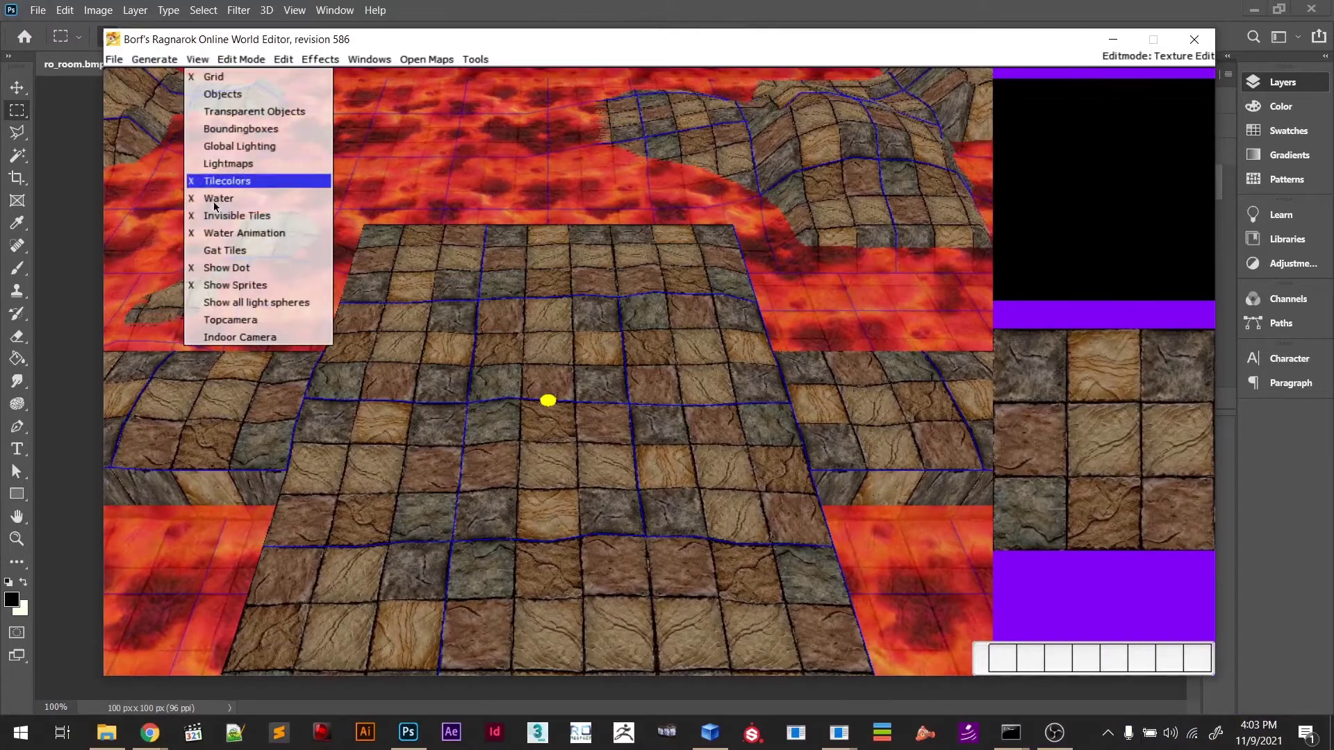
pyautogui.click(244, 322)
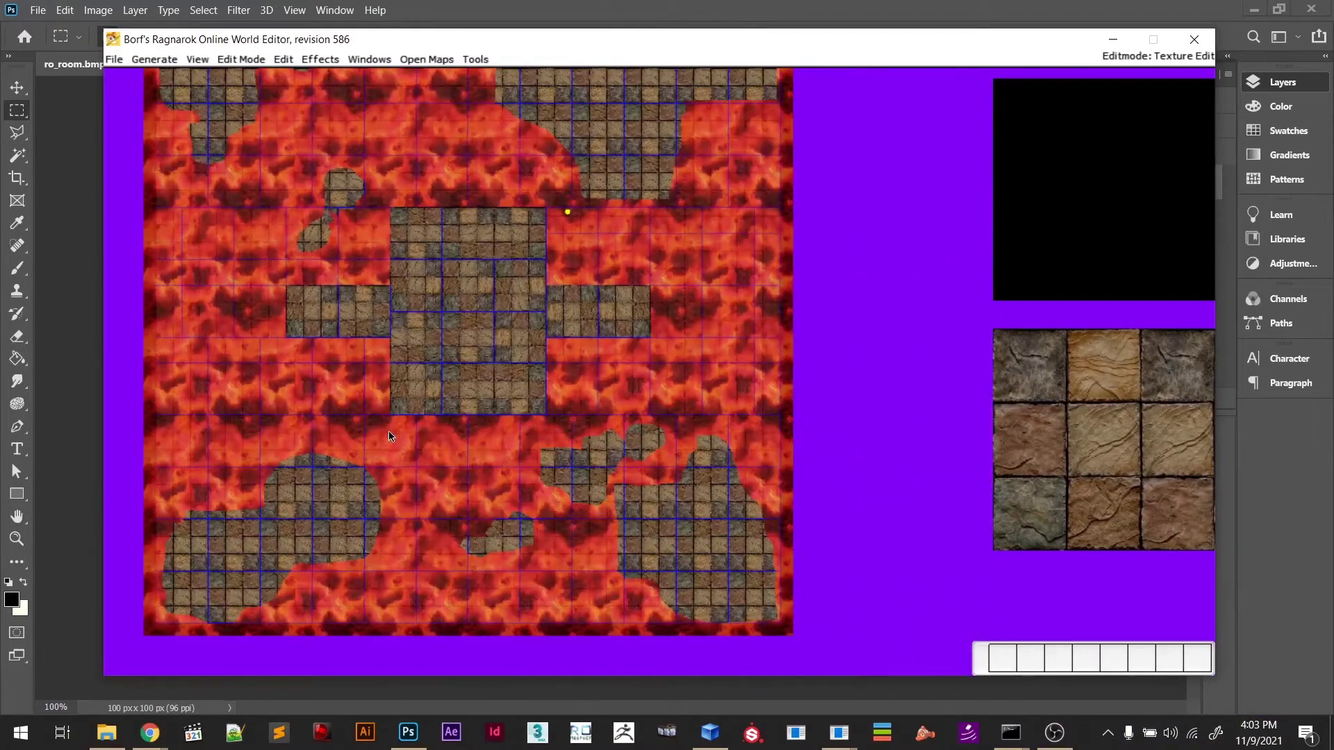
pyautogui.press('g')
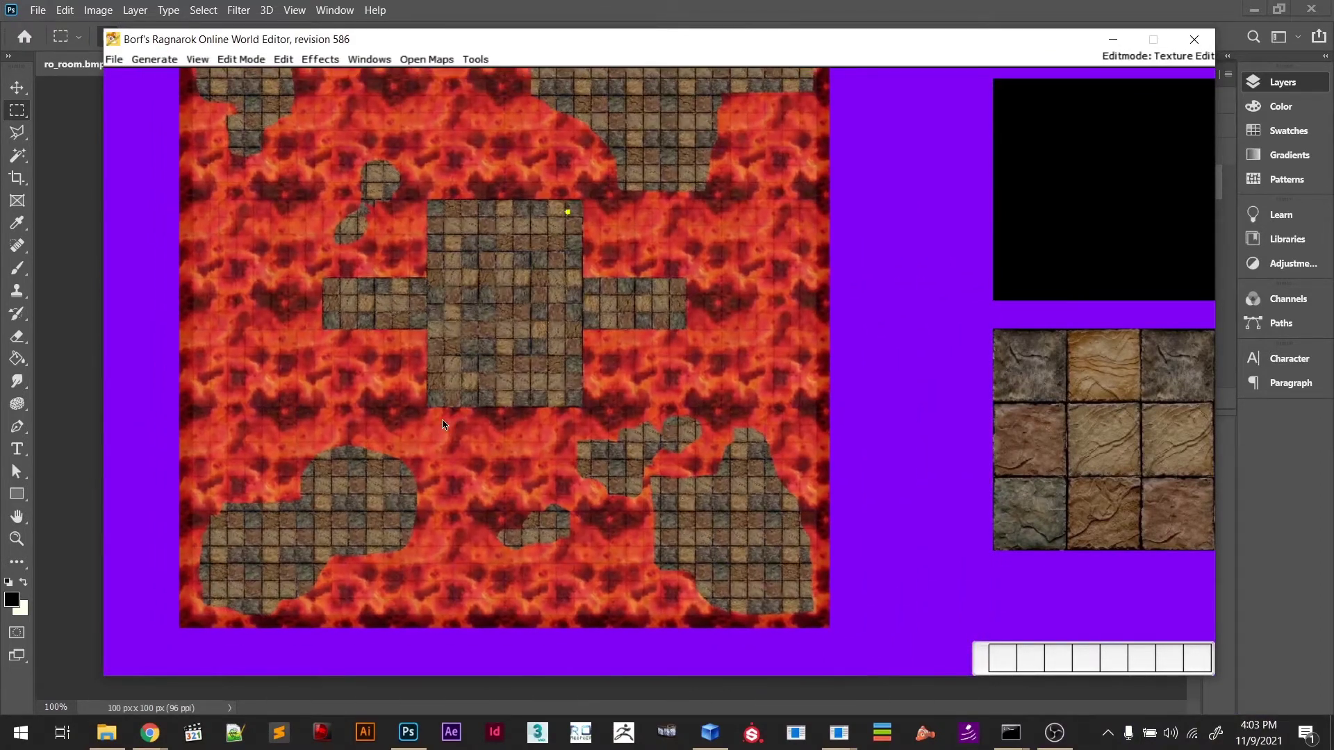
pyautogui.press('o')
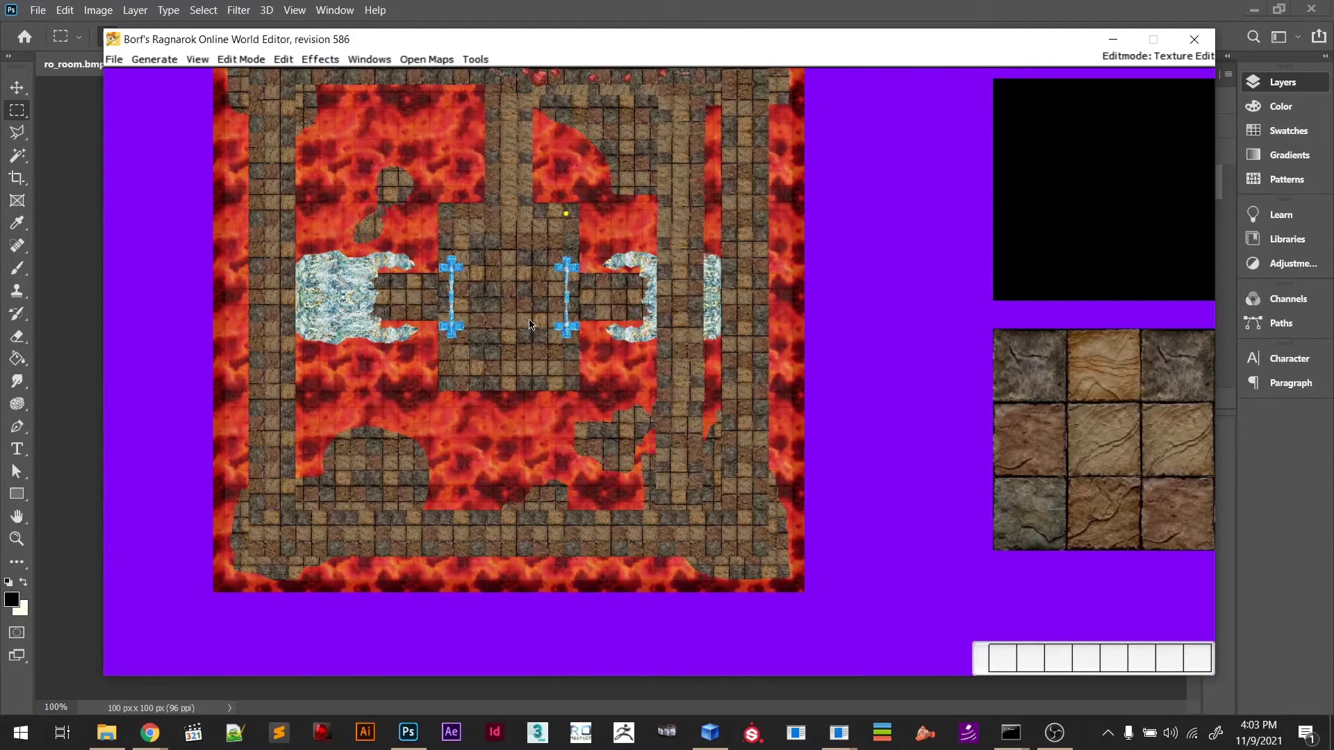
pyautogui.moveTo(530, 324); pyautogui.dragTo(557, 374)
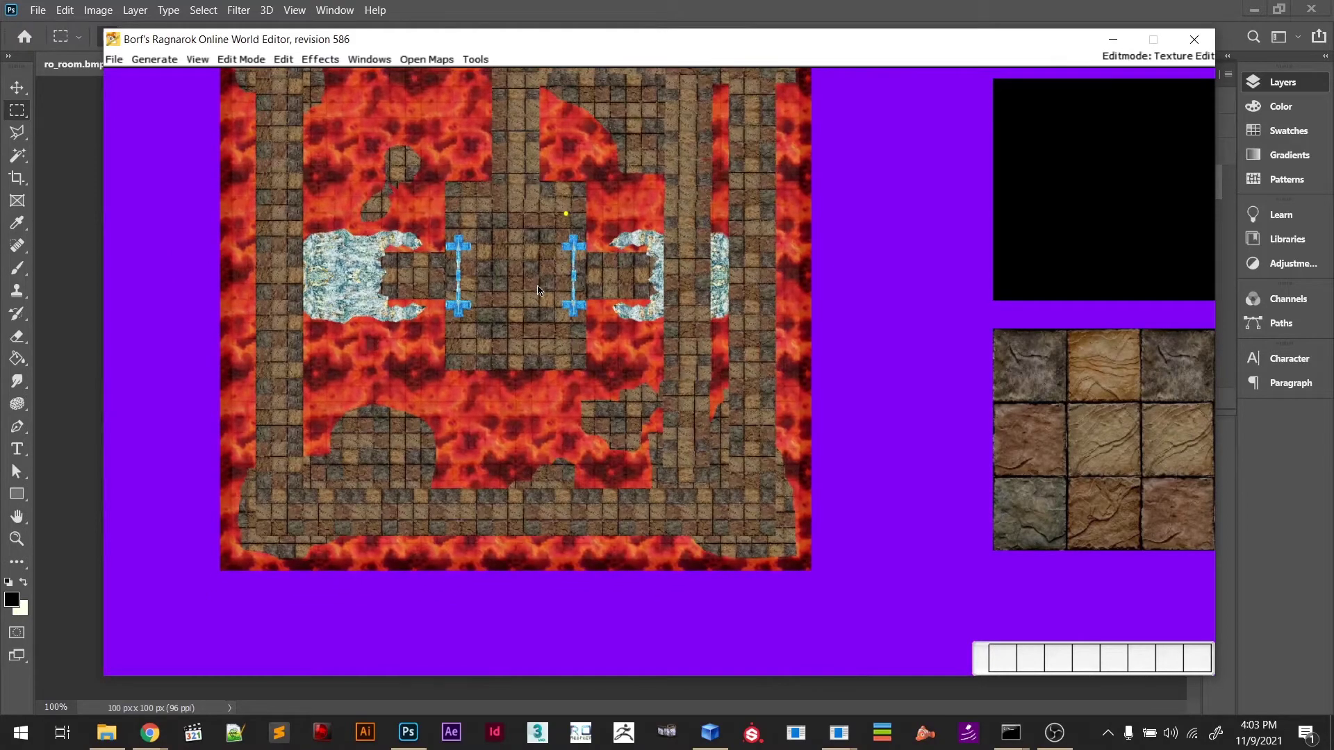
pyautogui.click(539, 291)
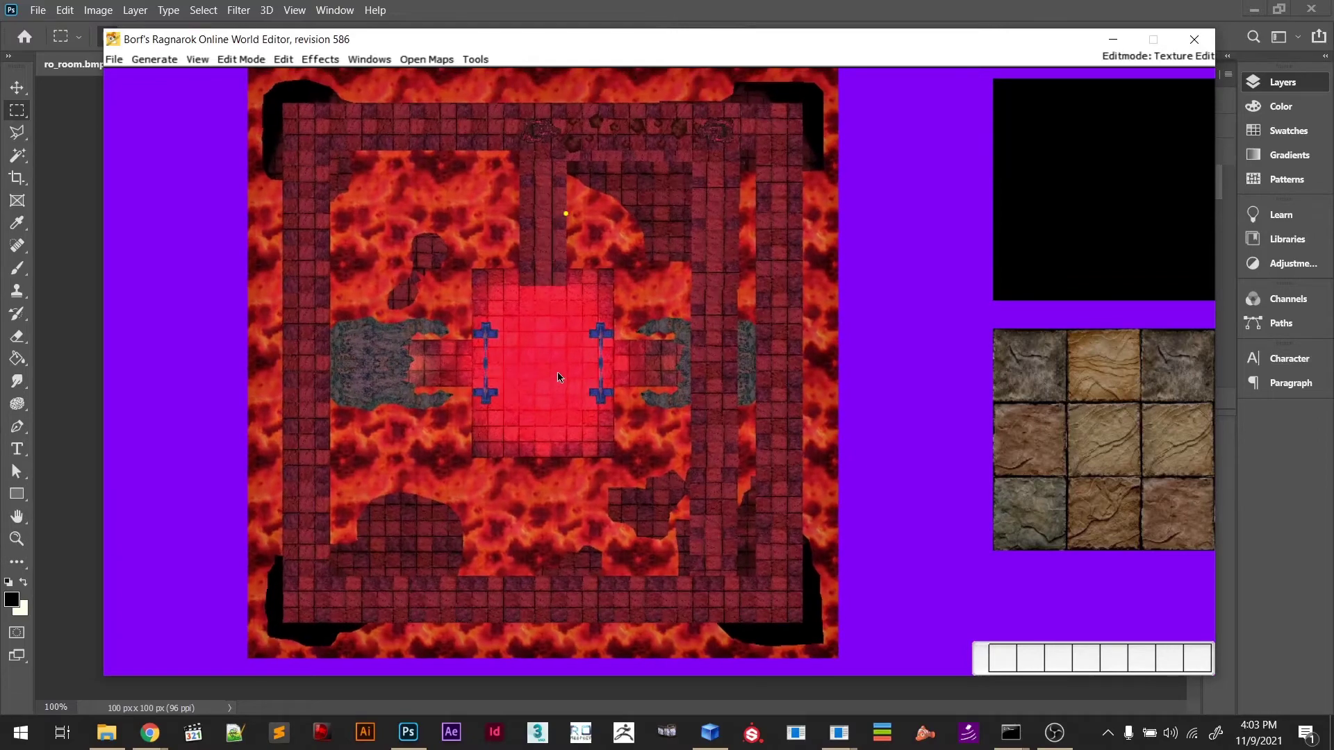
pyautogui.scroll(3, 571, 212)
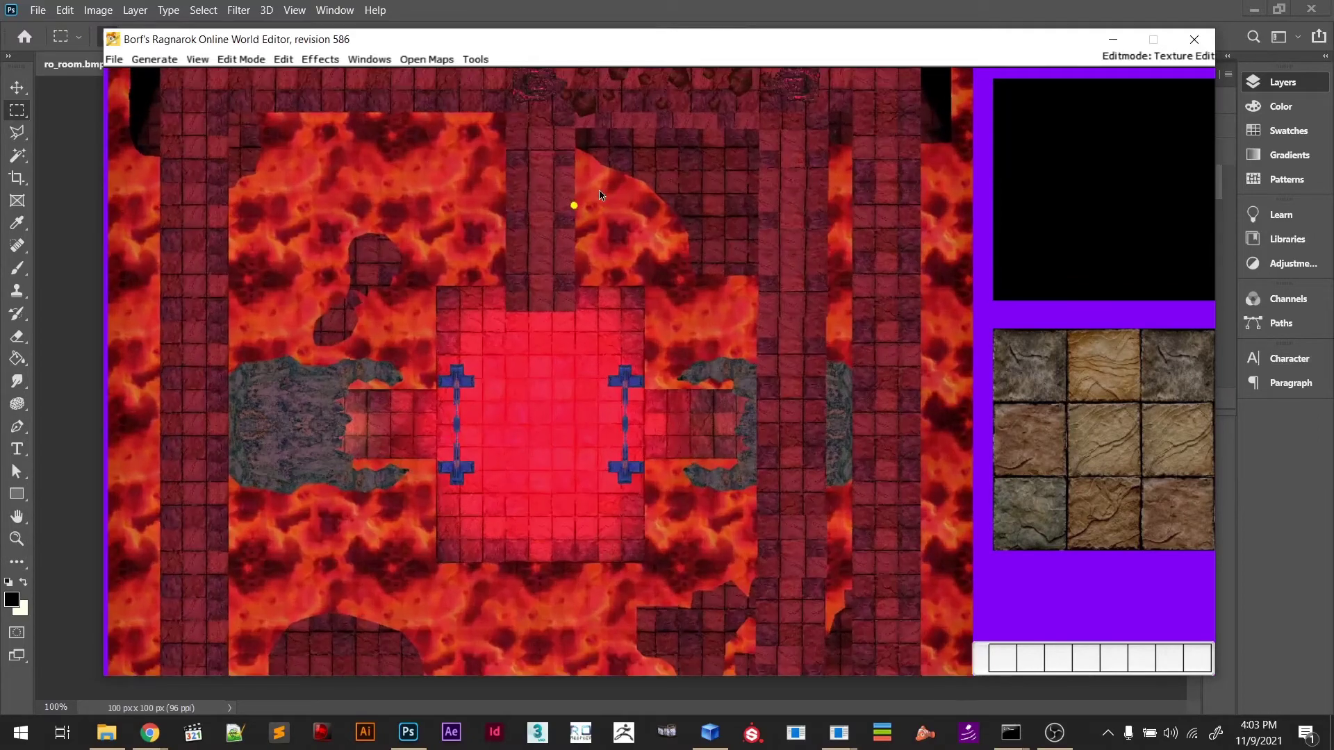
# Turn off Show Dot and centre the whole room in the view
pyautogui.click(191, 63)
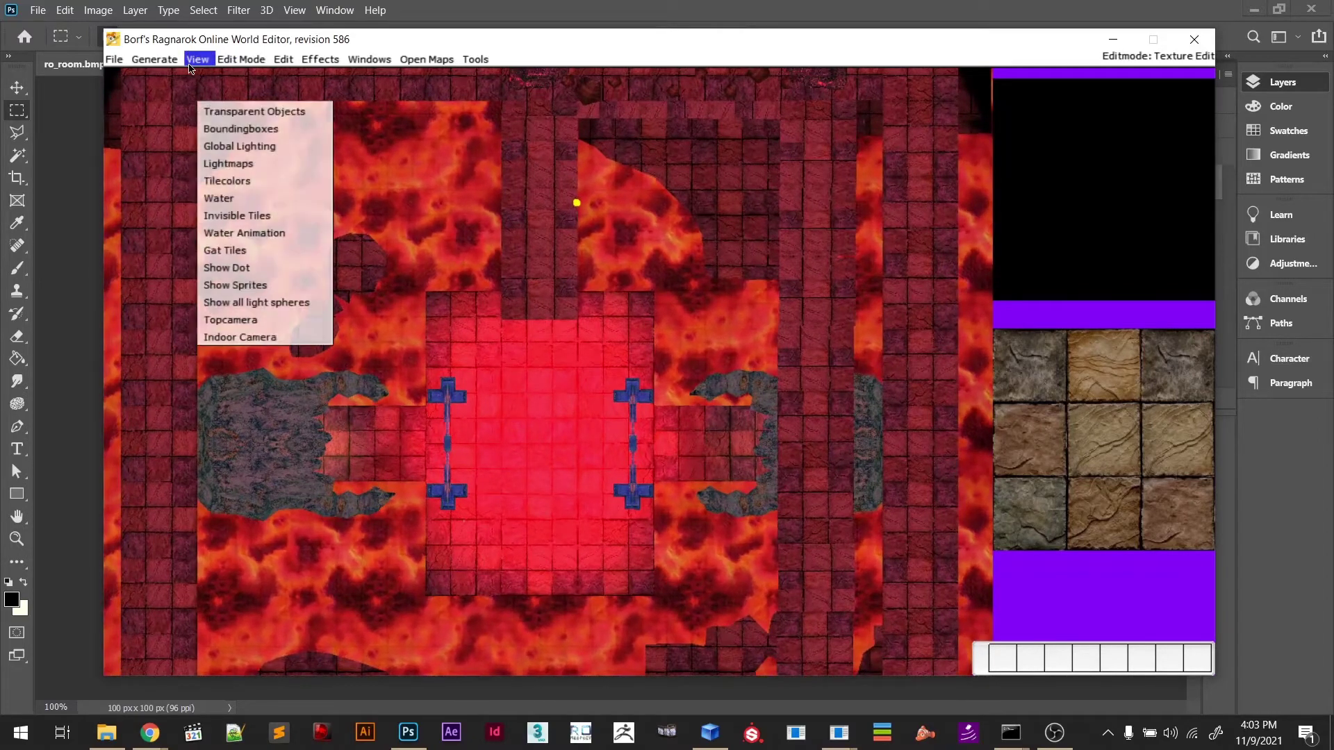
pyautogui.click(232, 270)
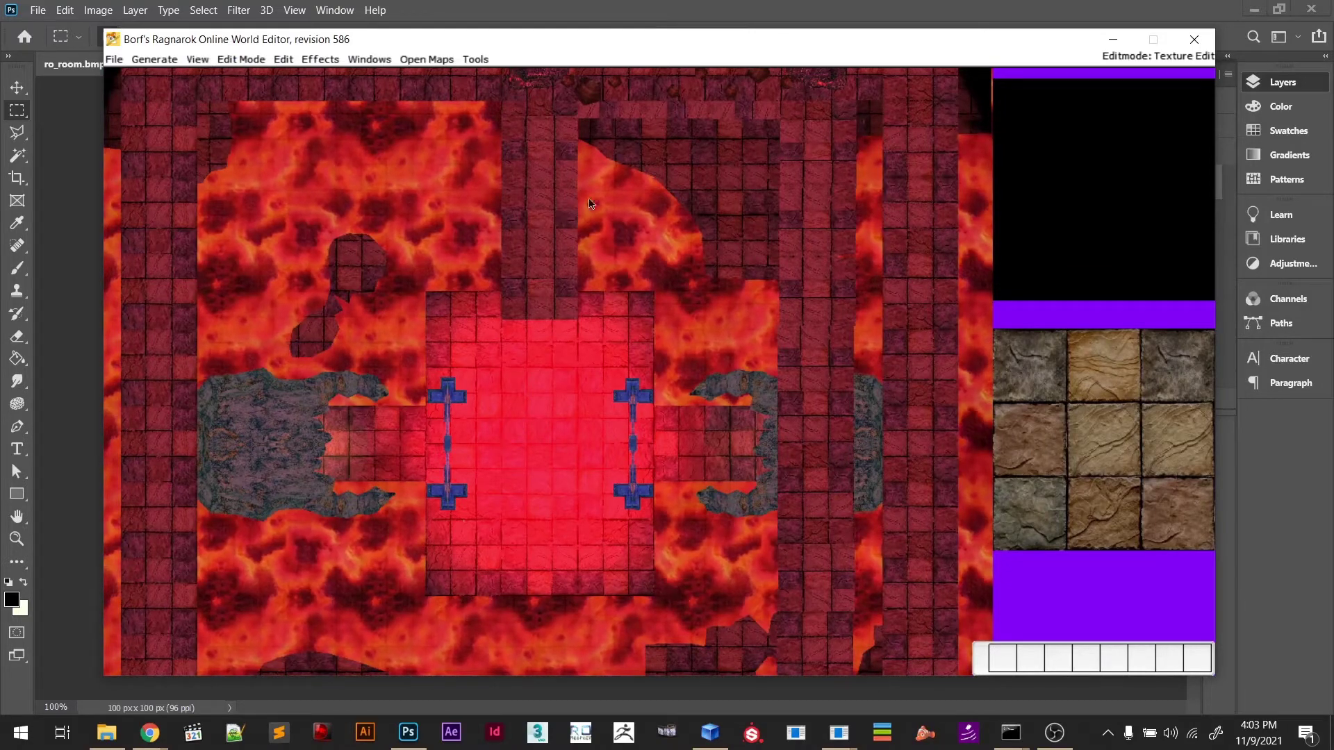
pyautogui.scroll(-3, 518, 372)
pyautogui.moveTo(518, 372)
pyautogui.mouseDown()
pyautogui.moveTo(515, 387)
pyautogui.moveTo(510, 364)
pyautogui.mouseUp()
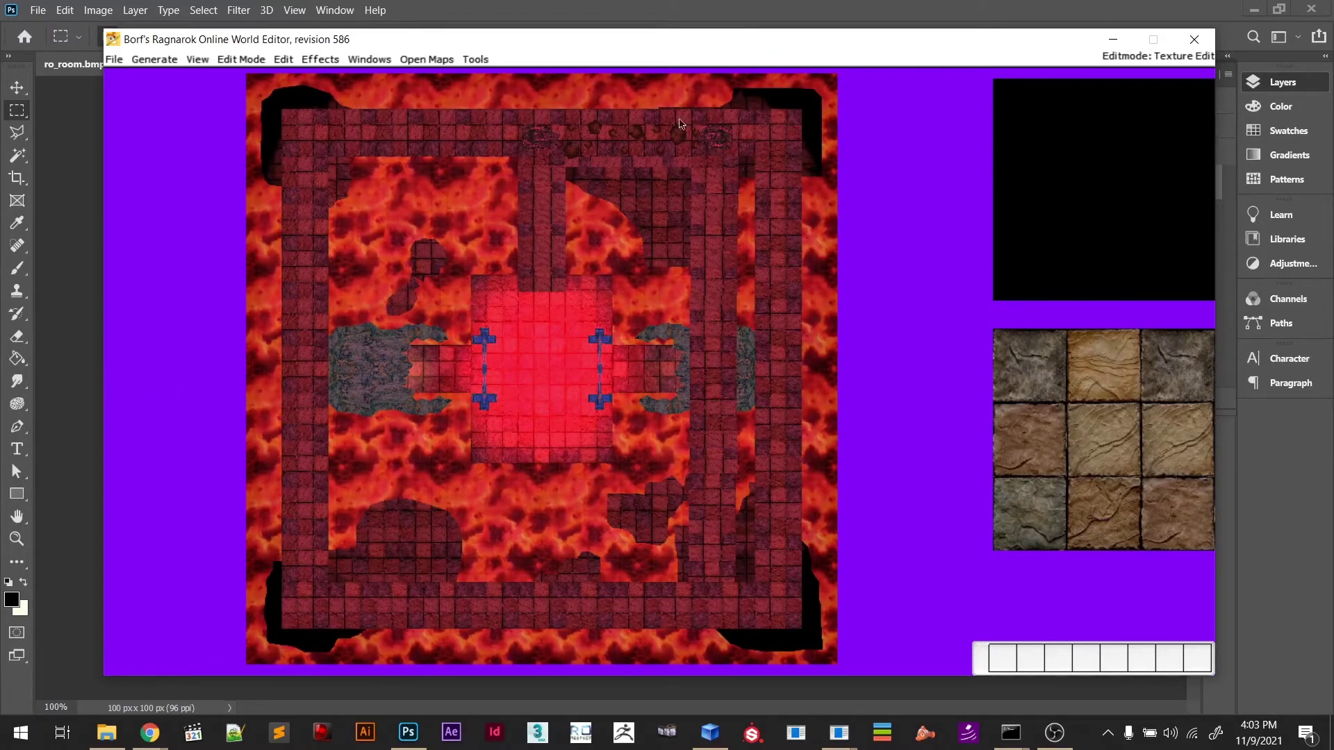
# Launch Snipping Tool from the Start menu search
pyautogui.click(4, 741)
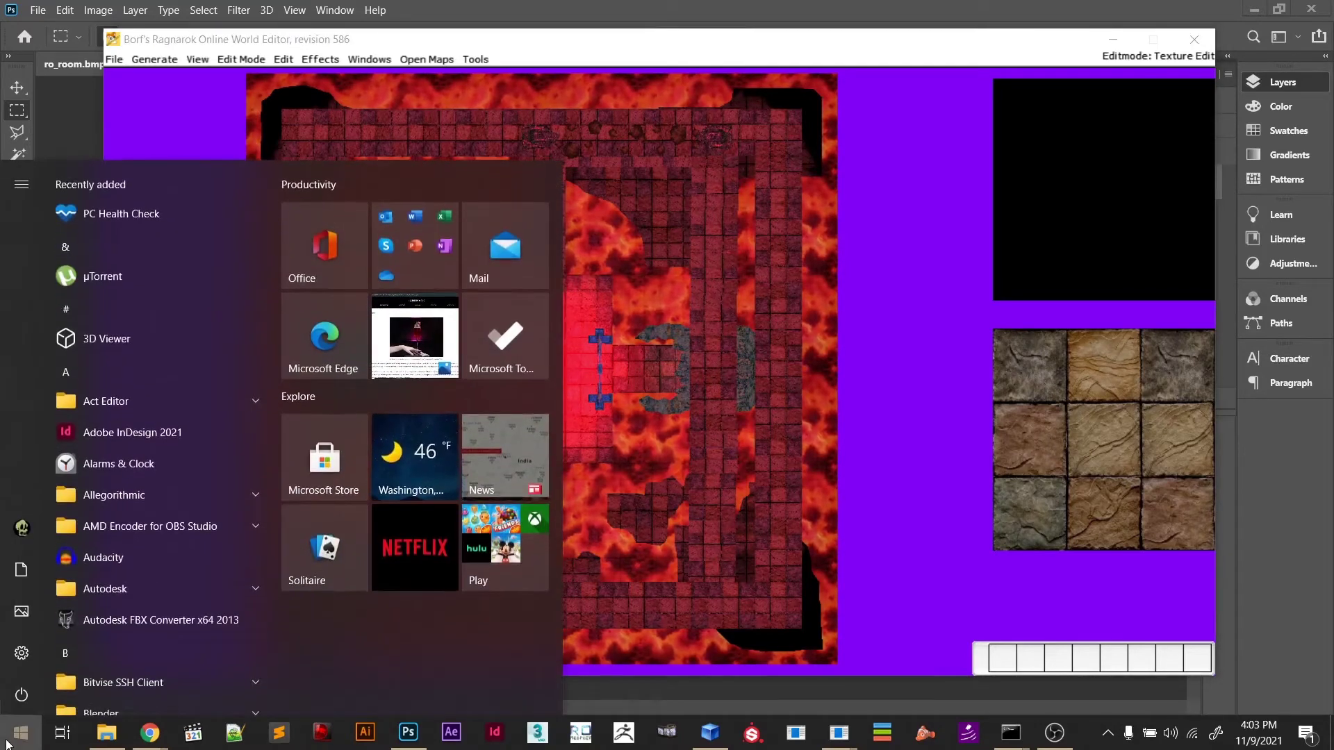
pyautogui.click(917, 47)
pyautogui.click(20, 734)
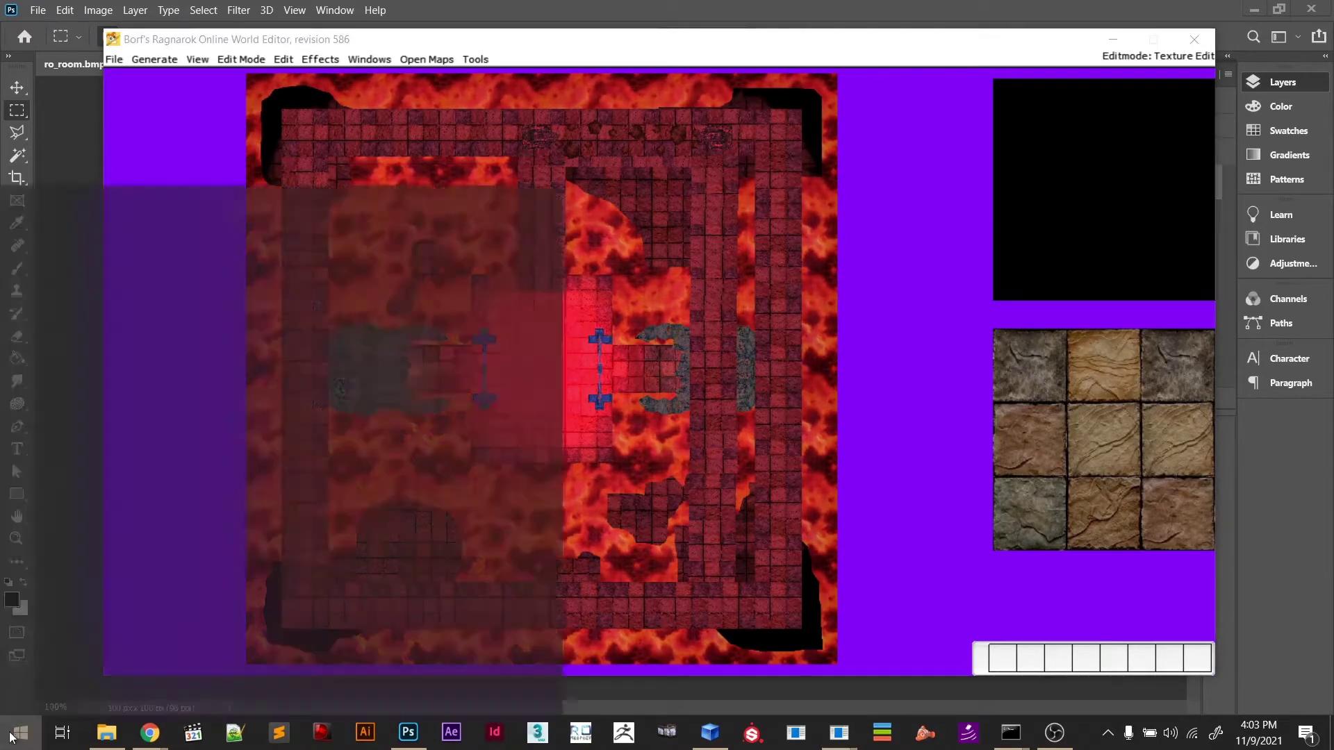
pyautogui.write('c')
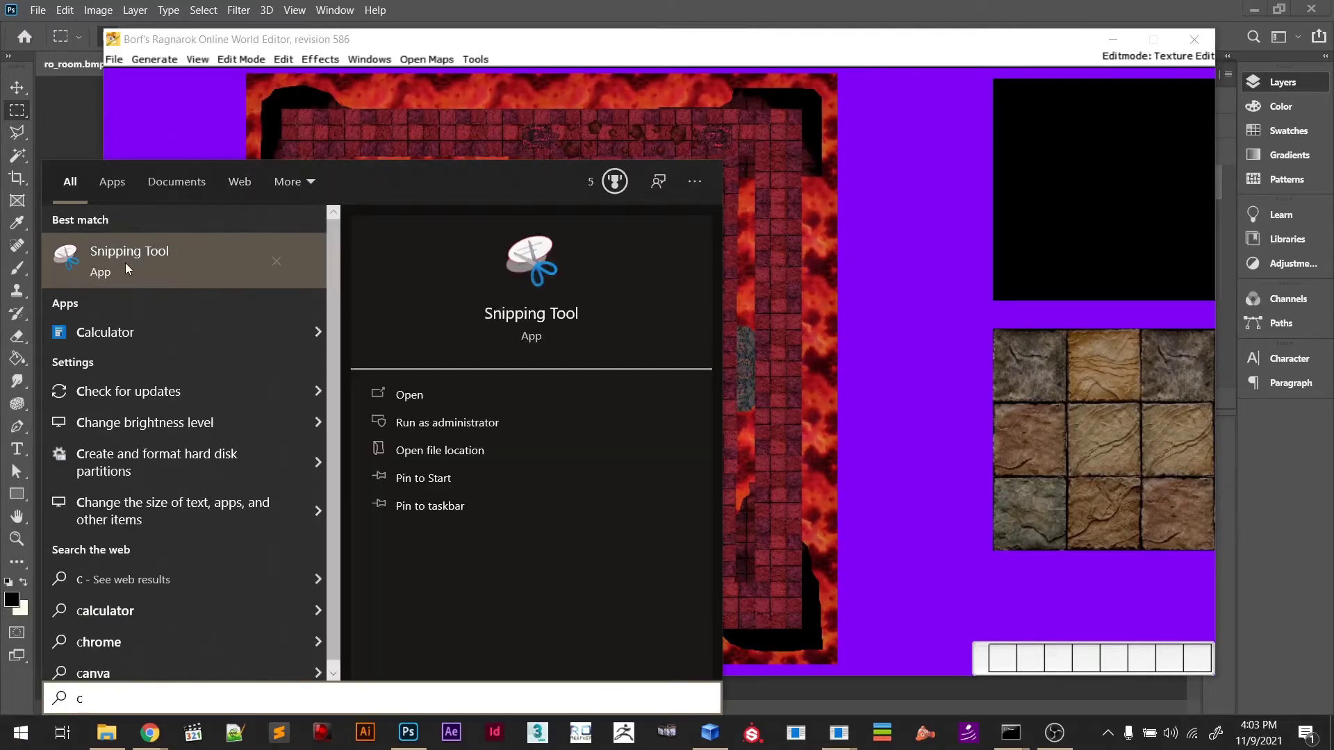
pyautogui.click(125, 263)
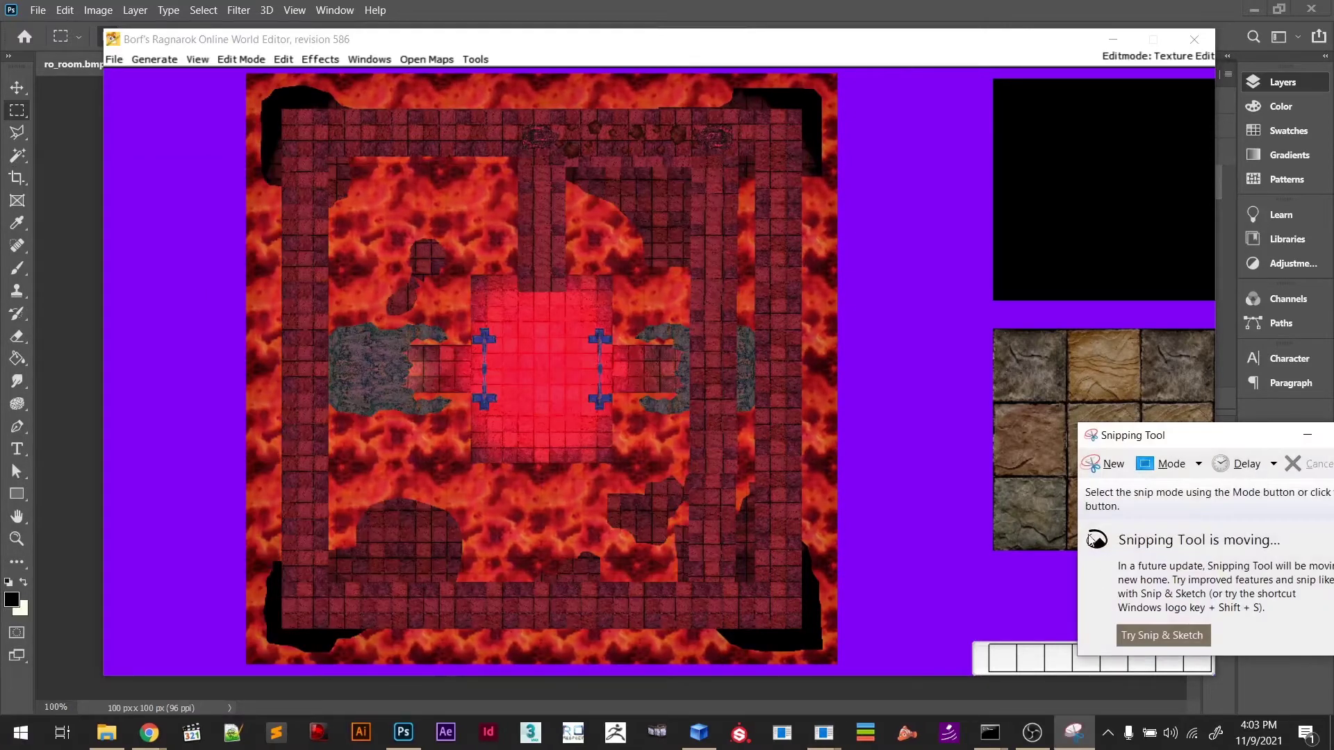
# Snip the BrowEdit map view of the lava room and close without saving
pyautogui.click(1106, 464)
pyautogui.moveTo(232, 69); pyautogui.dragTo(874, 667)
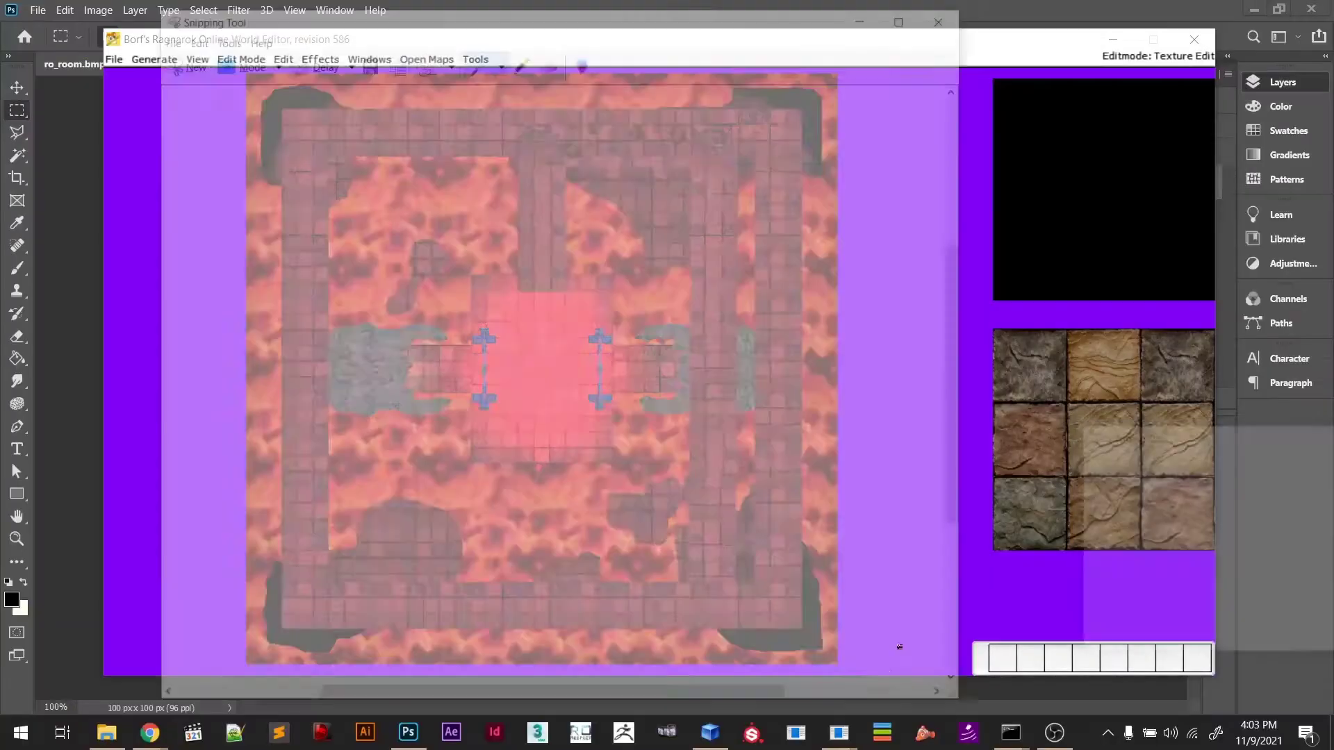
pyautogui.click(949, 13)
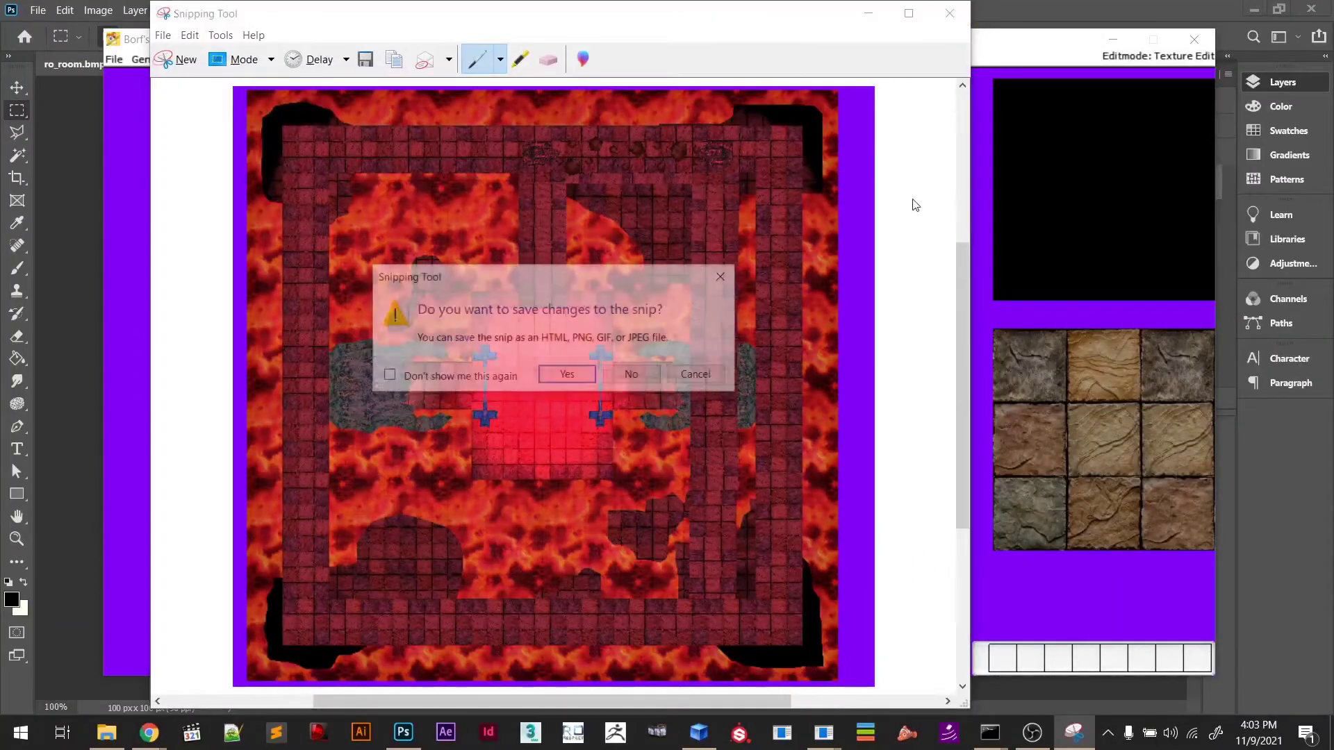
pyautogui.press('n')
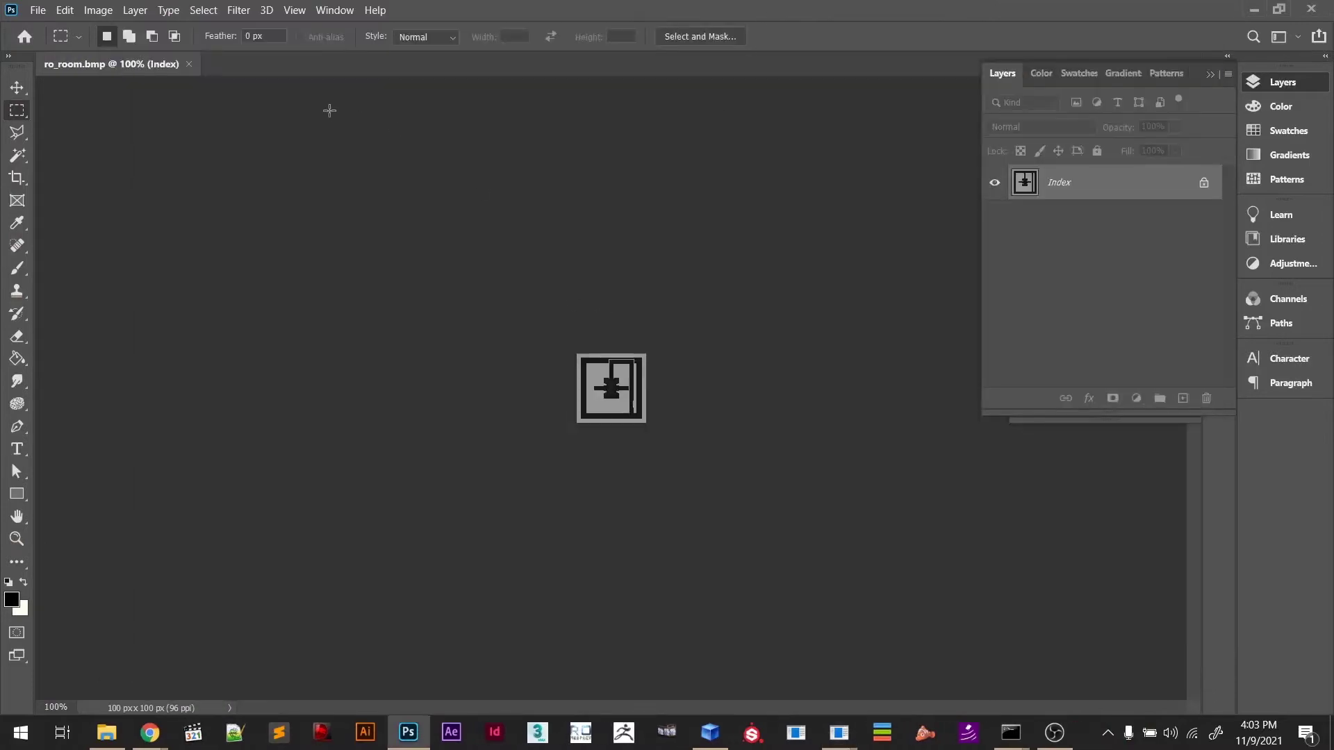
# Create a 924 × 865 px Clipboard-preset document and paste the captured map as Layer 1
pyautogui.hotkey('ctrl', 'n')
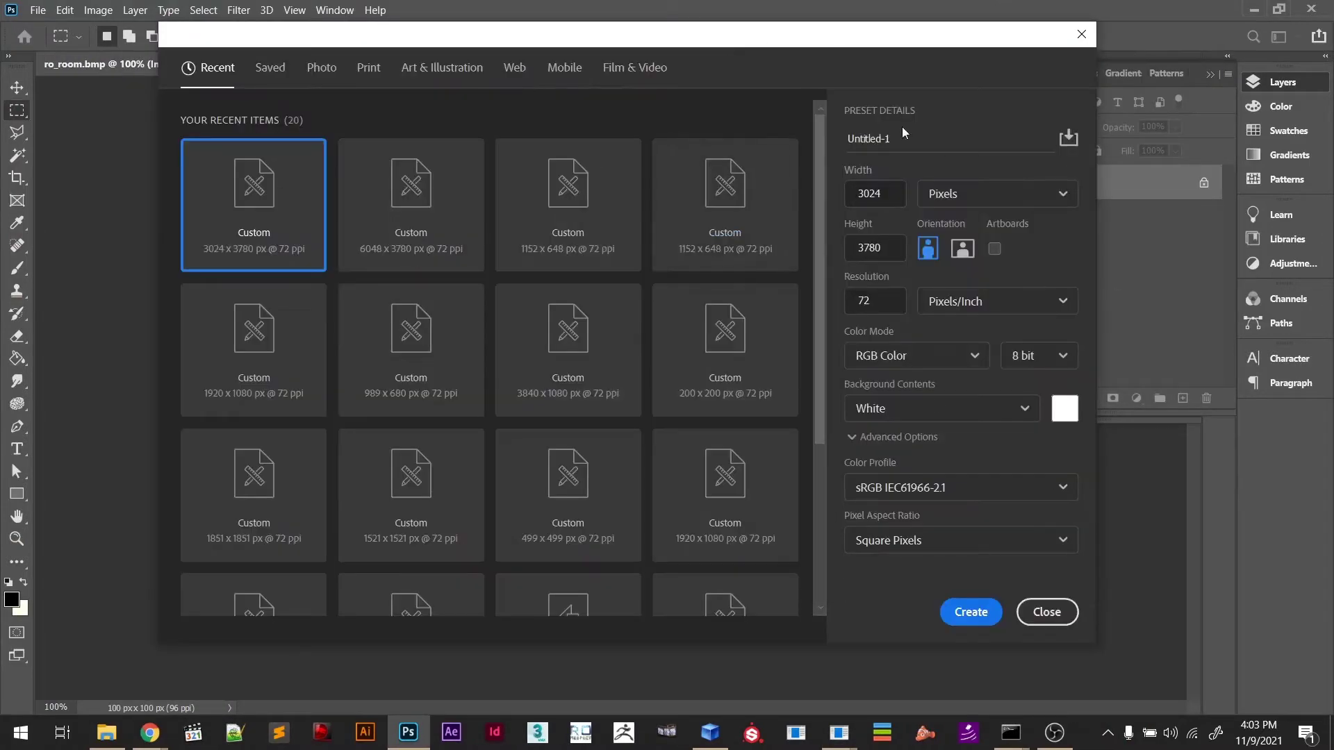
pyautogui.click(1048, 612)
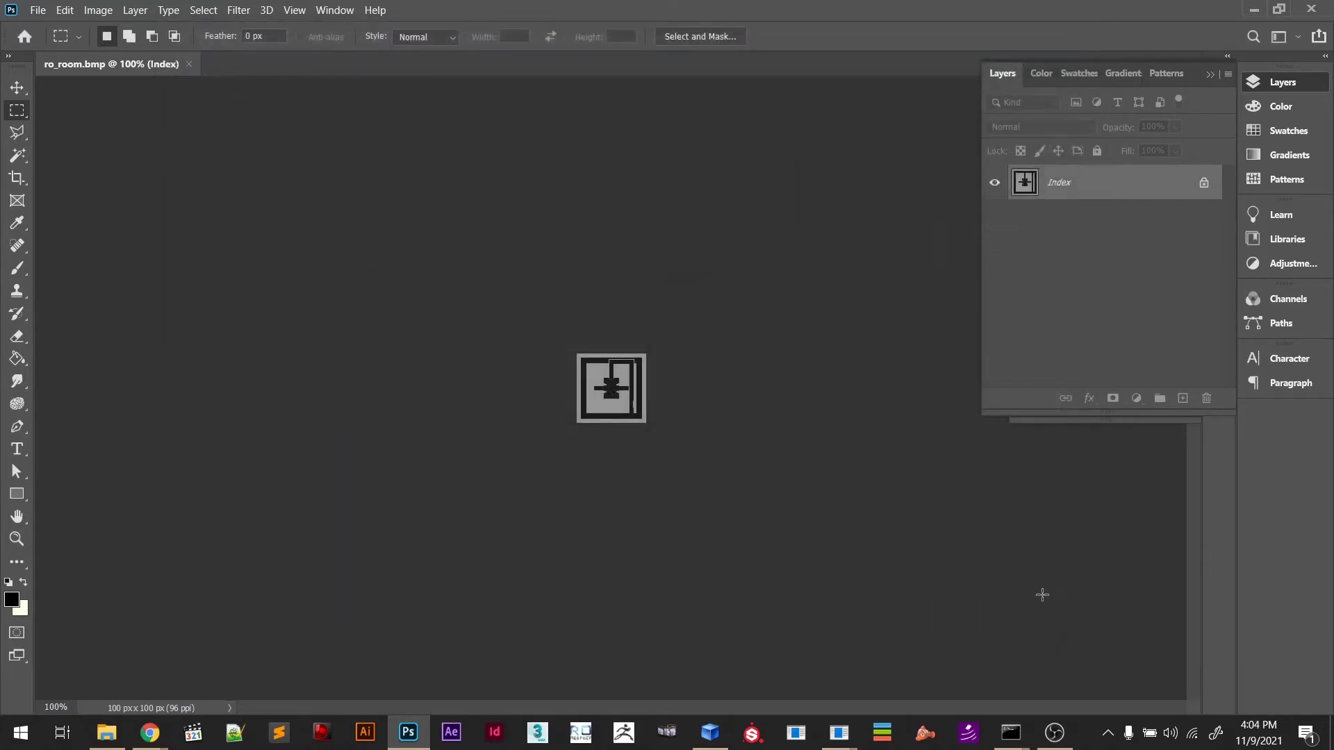
pyautogui.hotkey('ctrl', 'n')
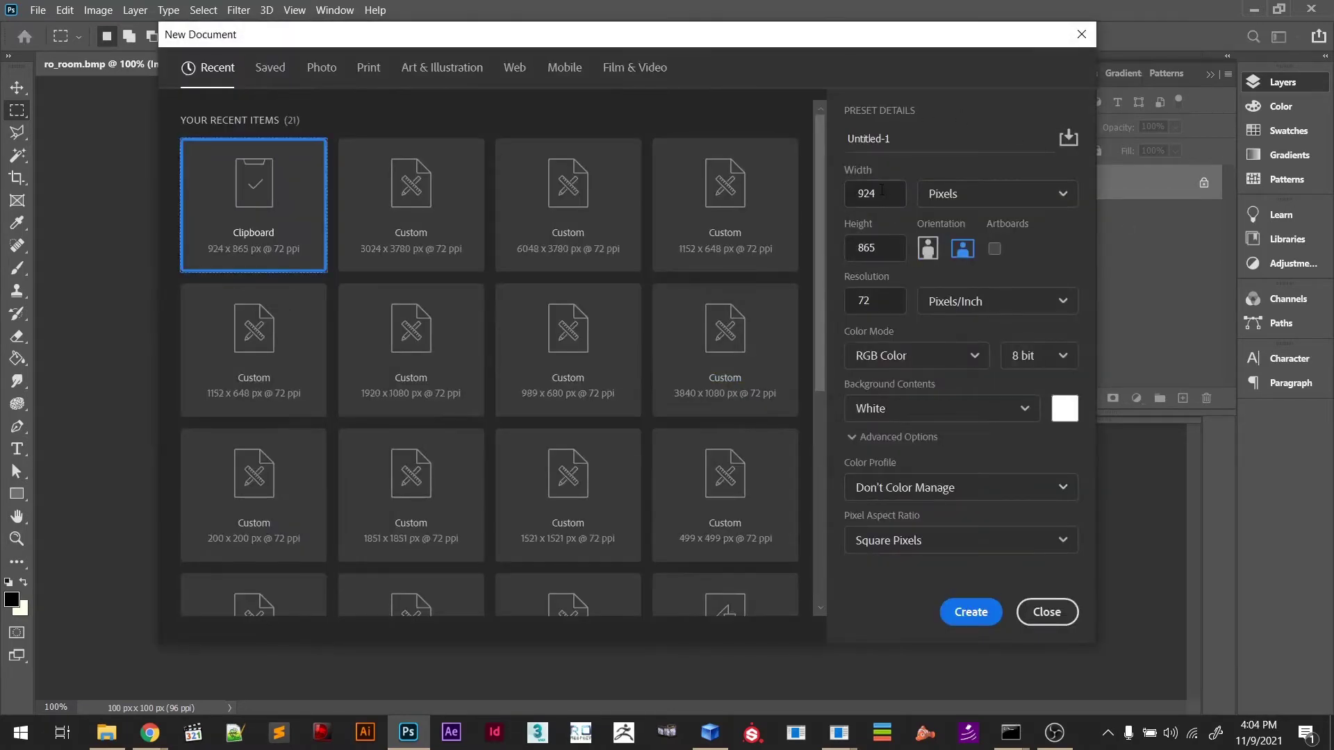
pyautogui.click(960, 614)
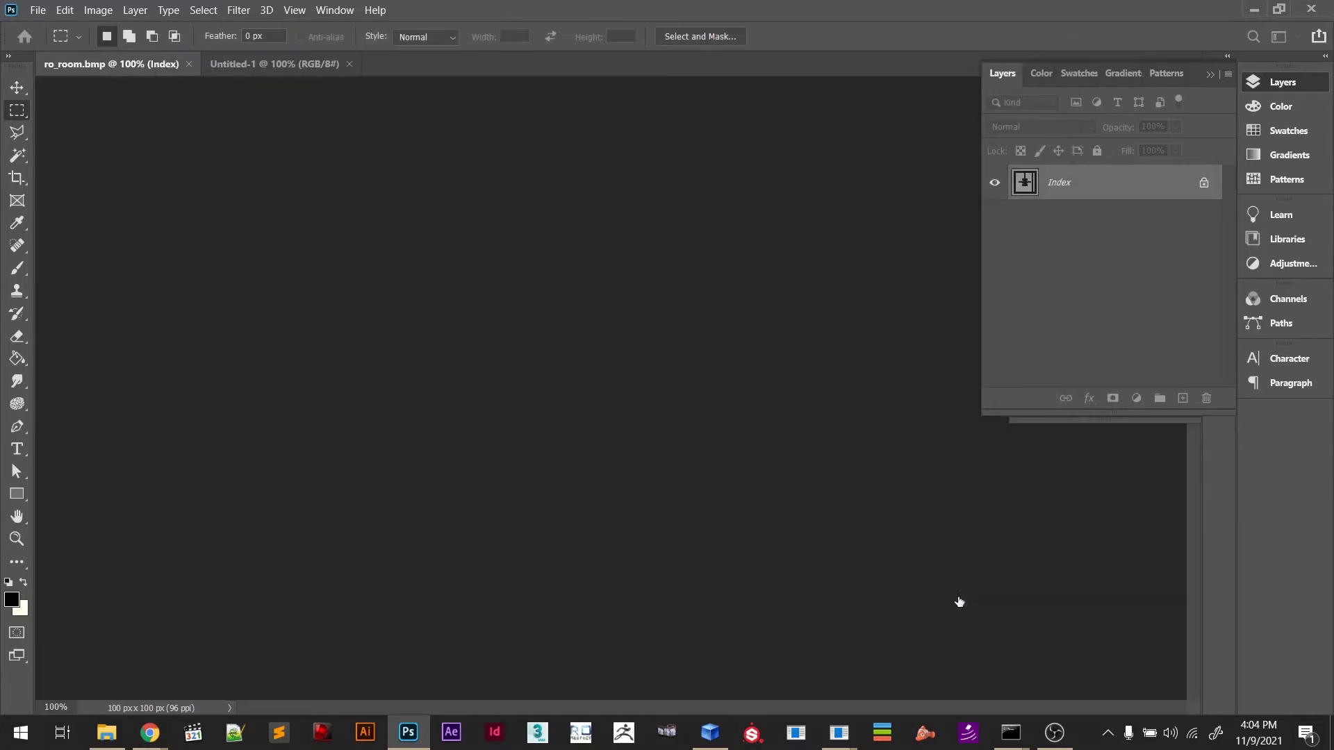
pyautogui.hotkey('ctrl', 'v')
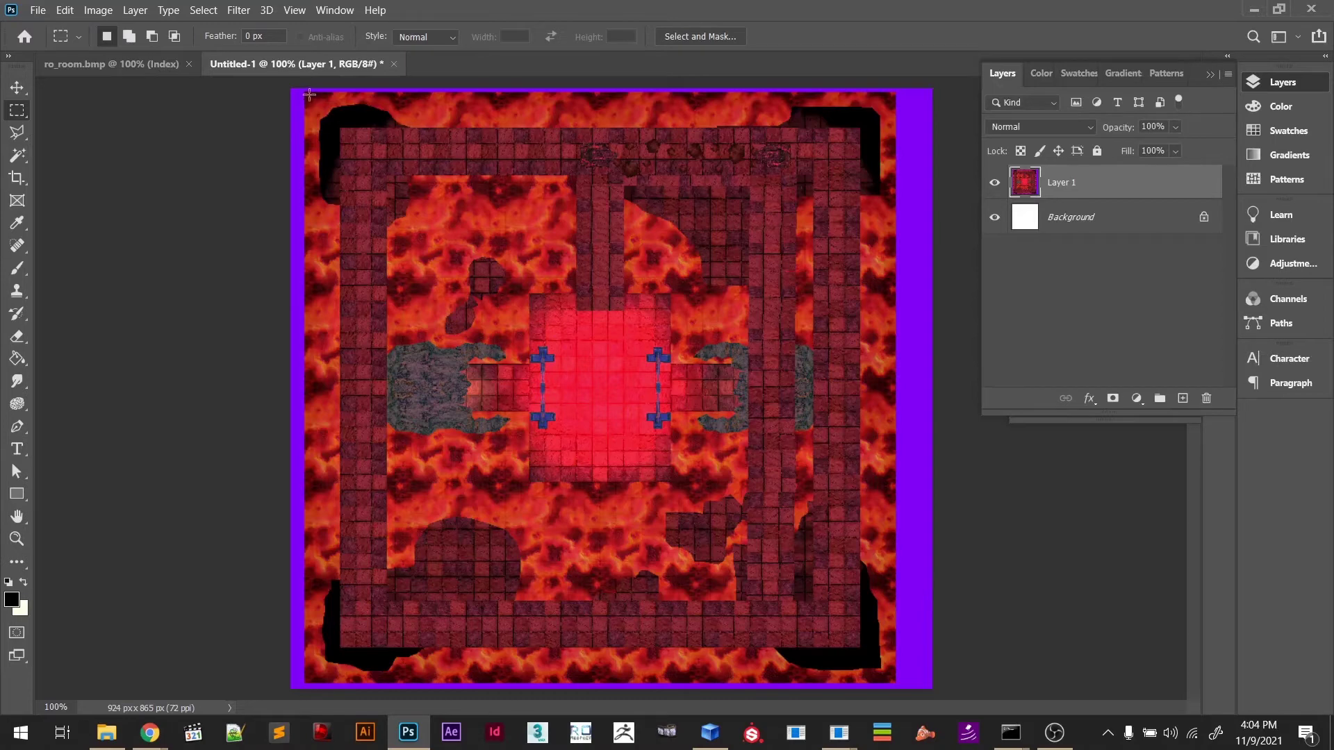
# Zoom in and marquee-select the lava map without its purple margin, then switch to ro_room.bmp
pyautogui.moveTo(306, 91); pyautogui.dragTo(351, 125)
pyautogui.moveTo(306, 91); pyautogui.dragTo(765, 643)
pyautogui.hotkey('ctrl', 'd')
pyautogui.press('z')
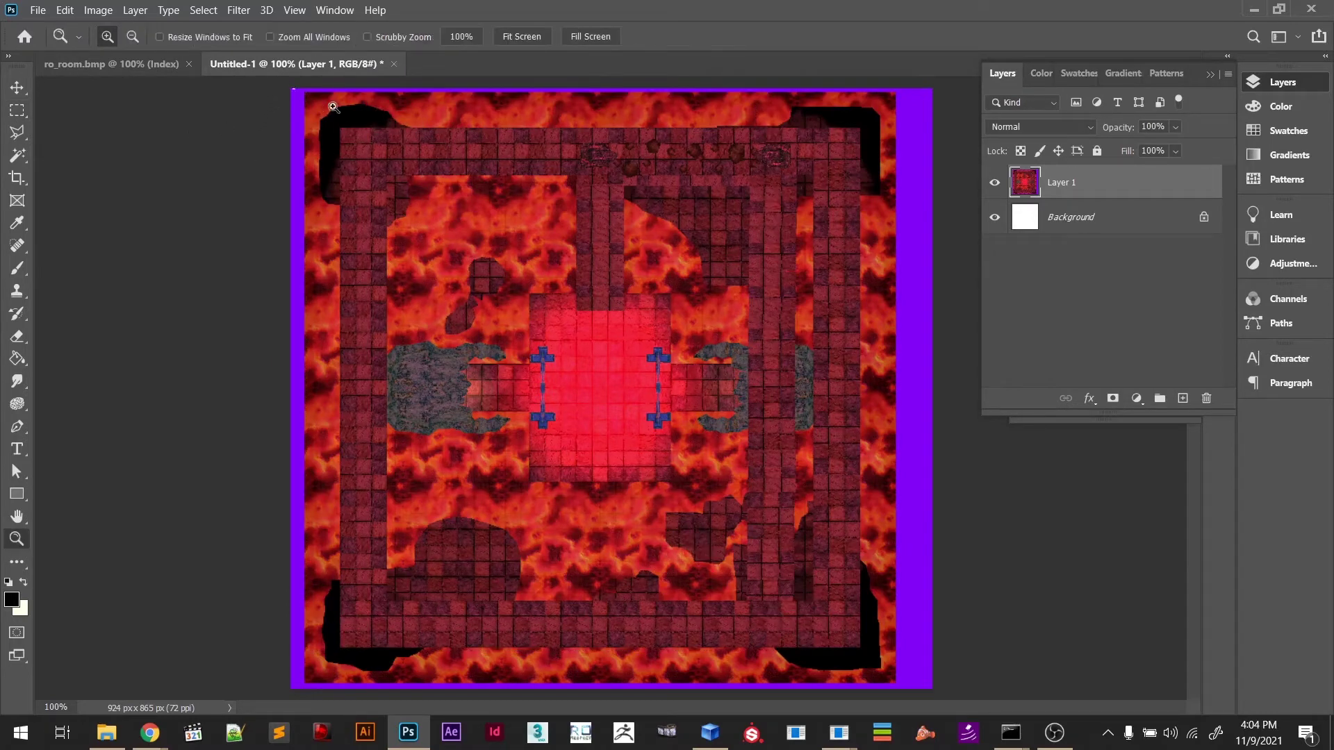
pyautogui.moveTo(334, 107); pyautogui.dragTo(510, 208)
pyautogui.press('m')
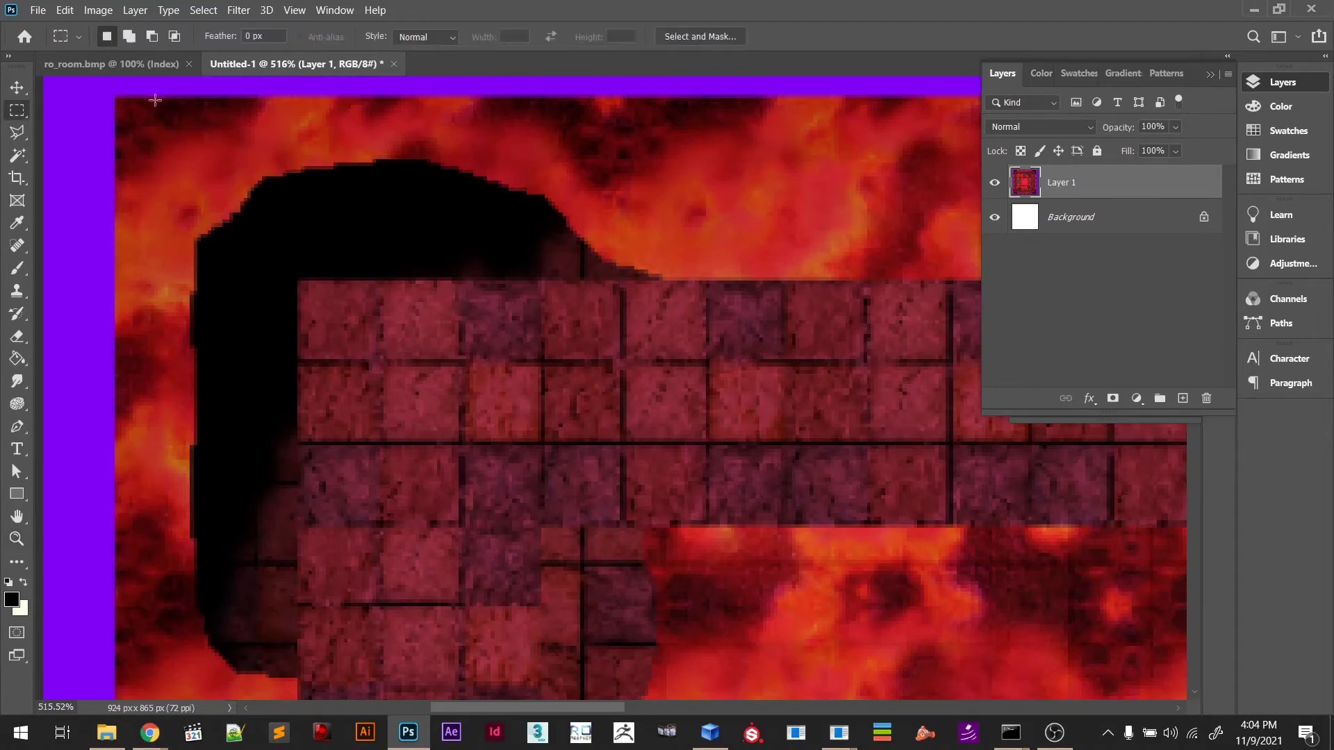
pyautogui.scroll(-1, 115, 104)
pyautogui.moveTo(114, 98); pyautogui.dragTo(1040, 730)
pyautogui.moveTo(1151, 747); pyautogui.dragTo(859, 661)
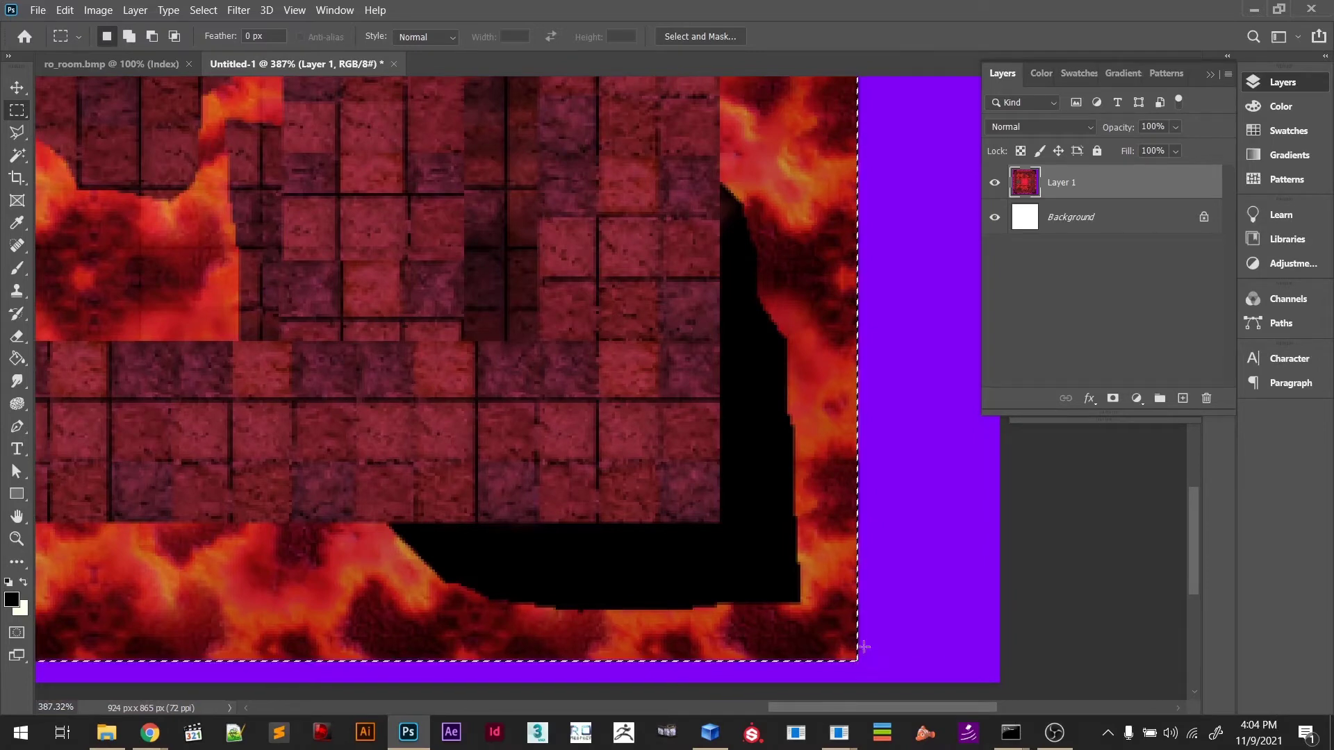
pyautogui.click(115, 63)
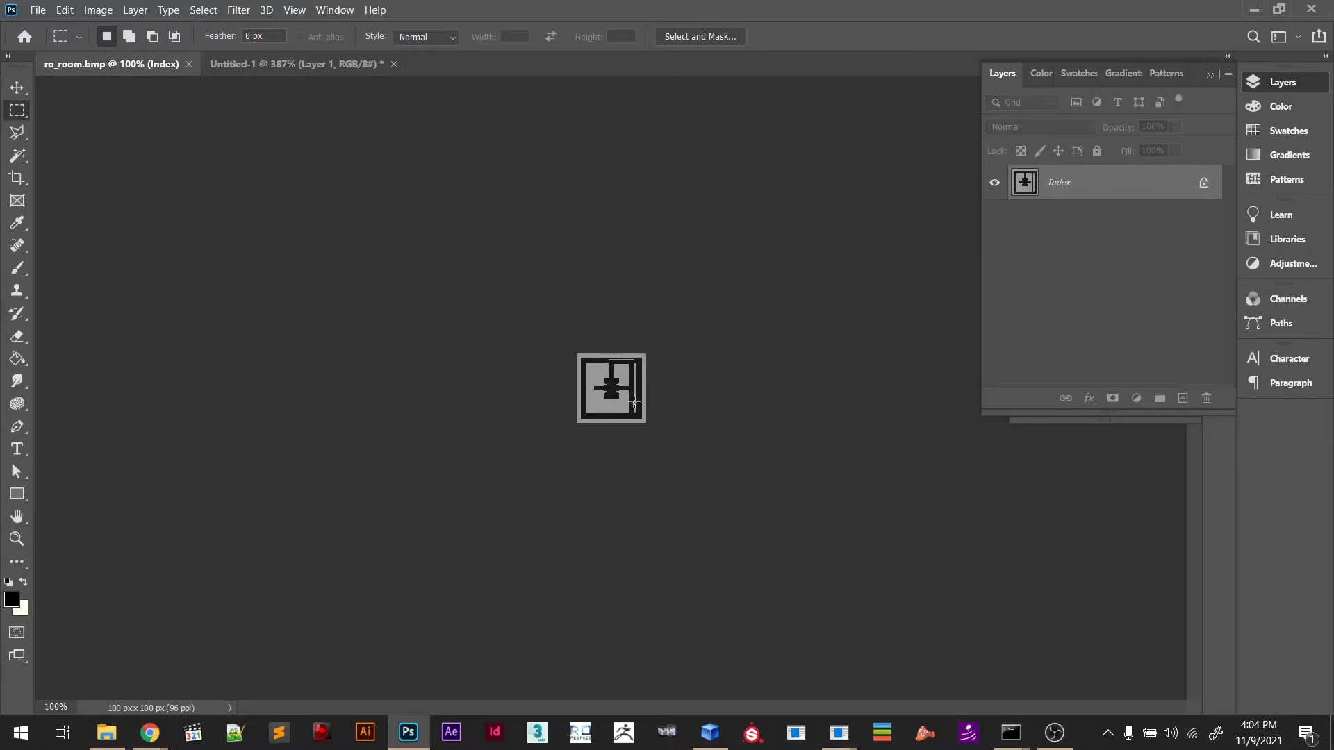
# Set Image Size width and height to 512 px with Nearest Neighbor resampling
pyautogui.click(109, 12)
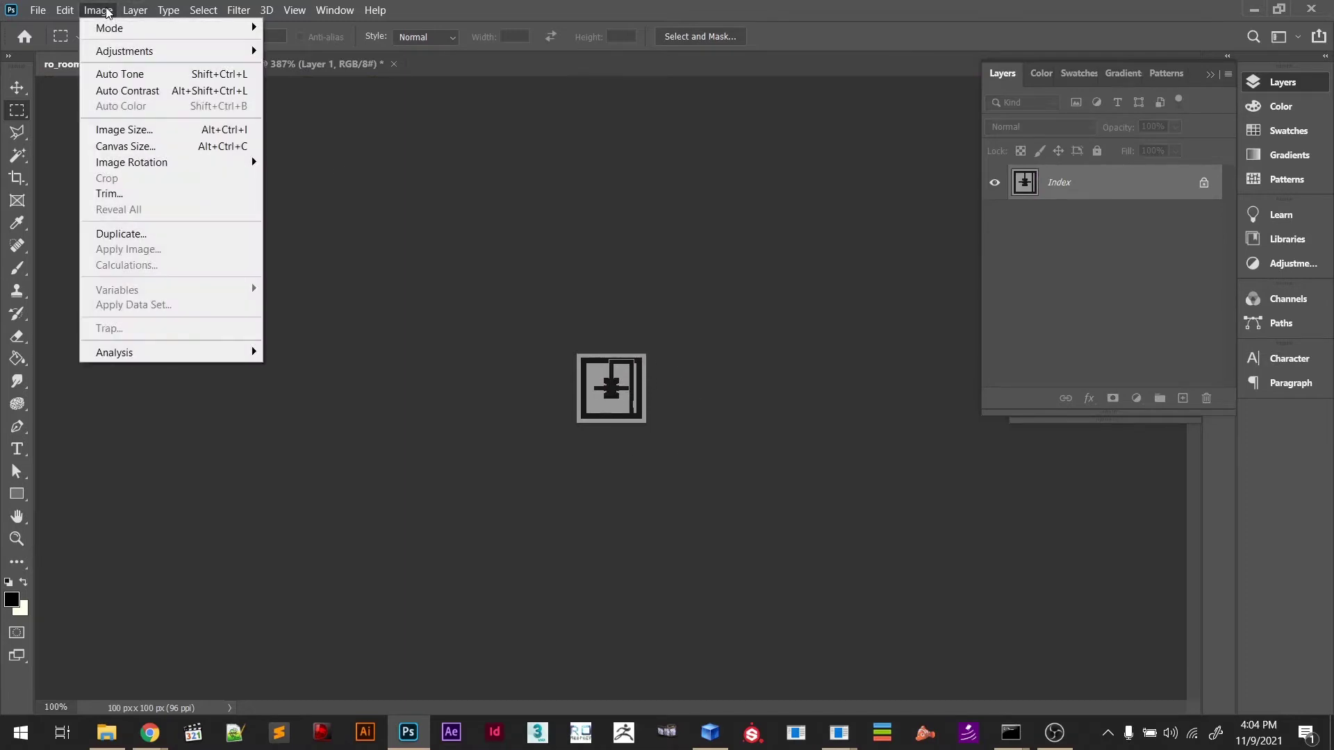
pyautogui.click(123, 129)
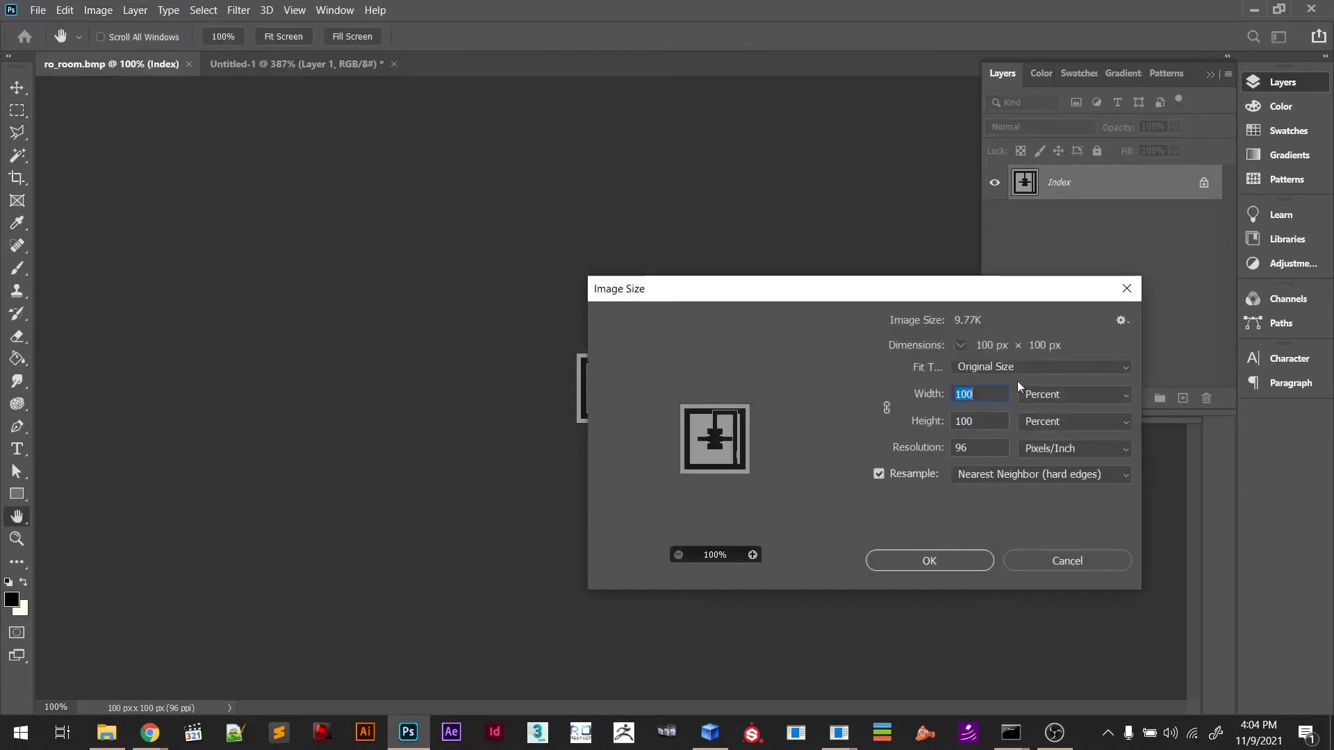
pyautogui.click(923, 395)
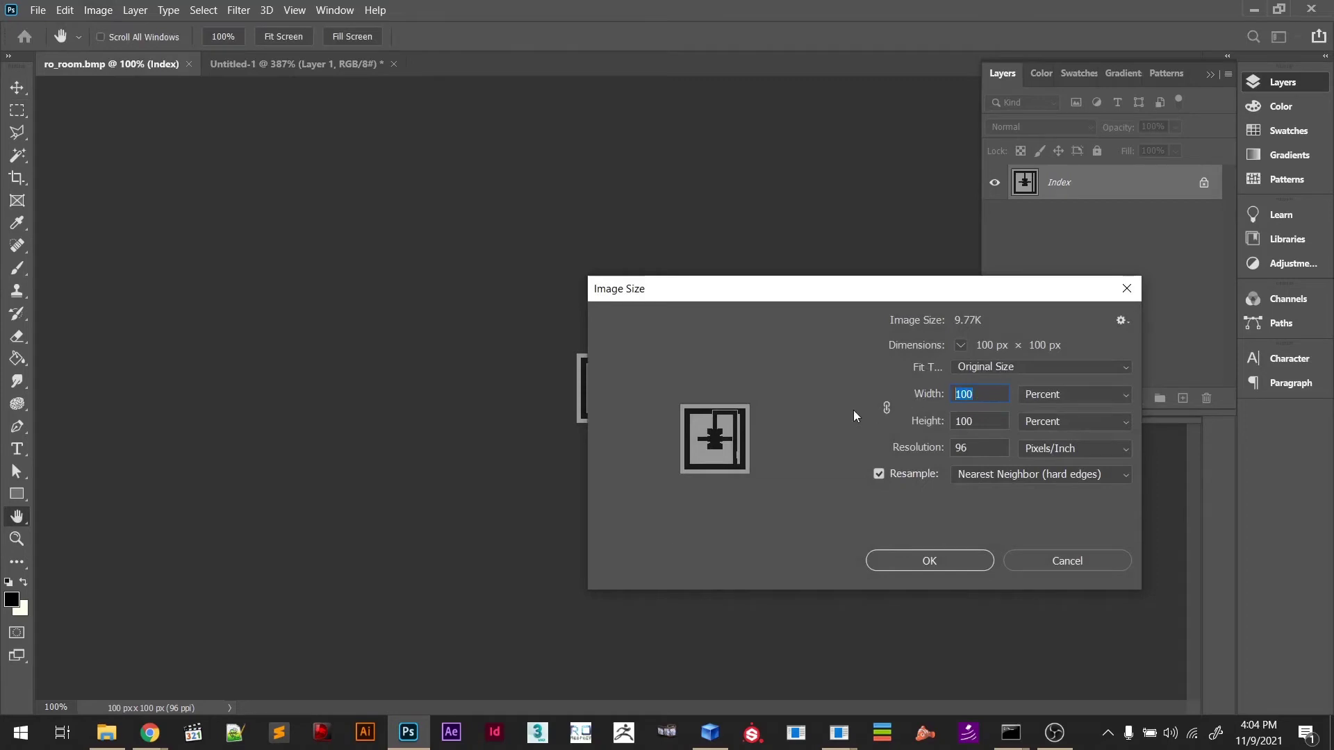
pyautogui.write('51')
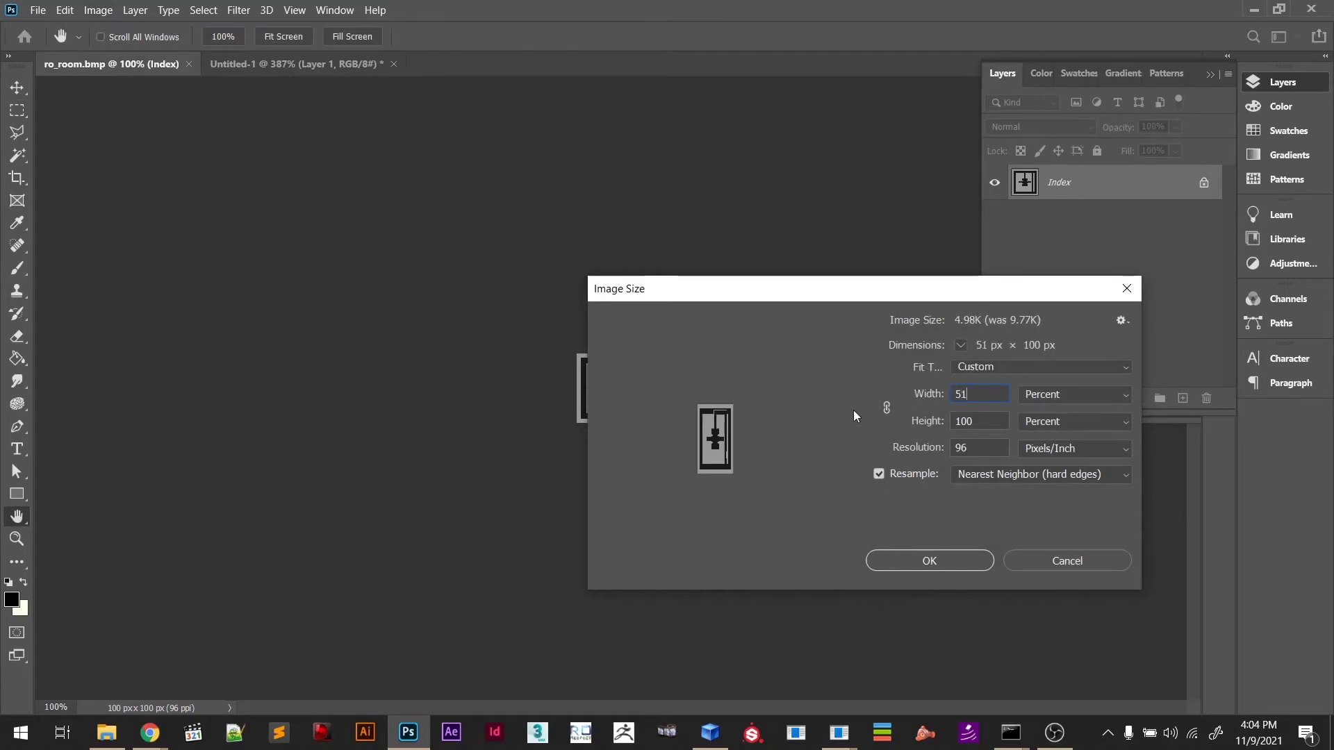
pyautogui.press('BackSpace')
pyautogui.press('BackSpace')
pyautogui.write('2')
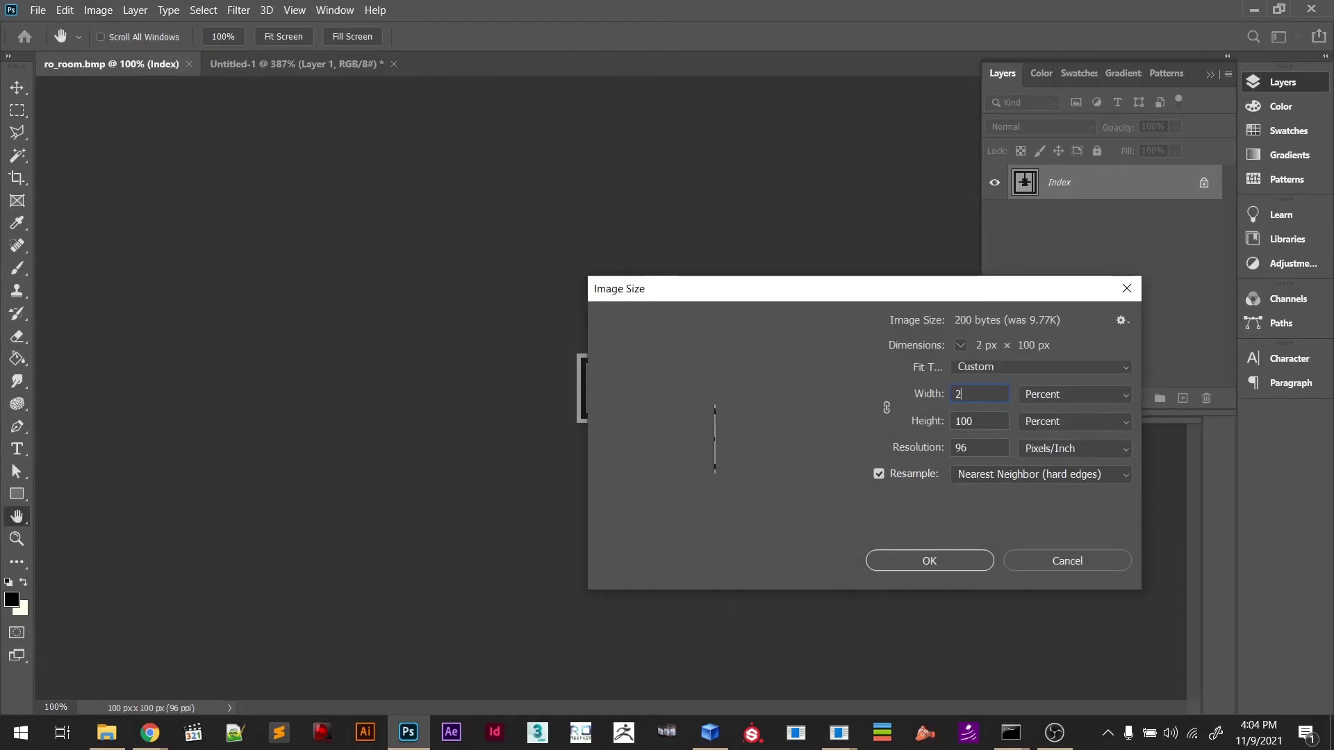
pyautogui.write('60')
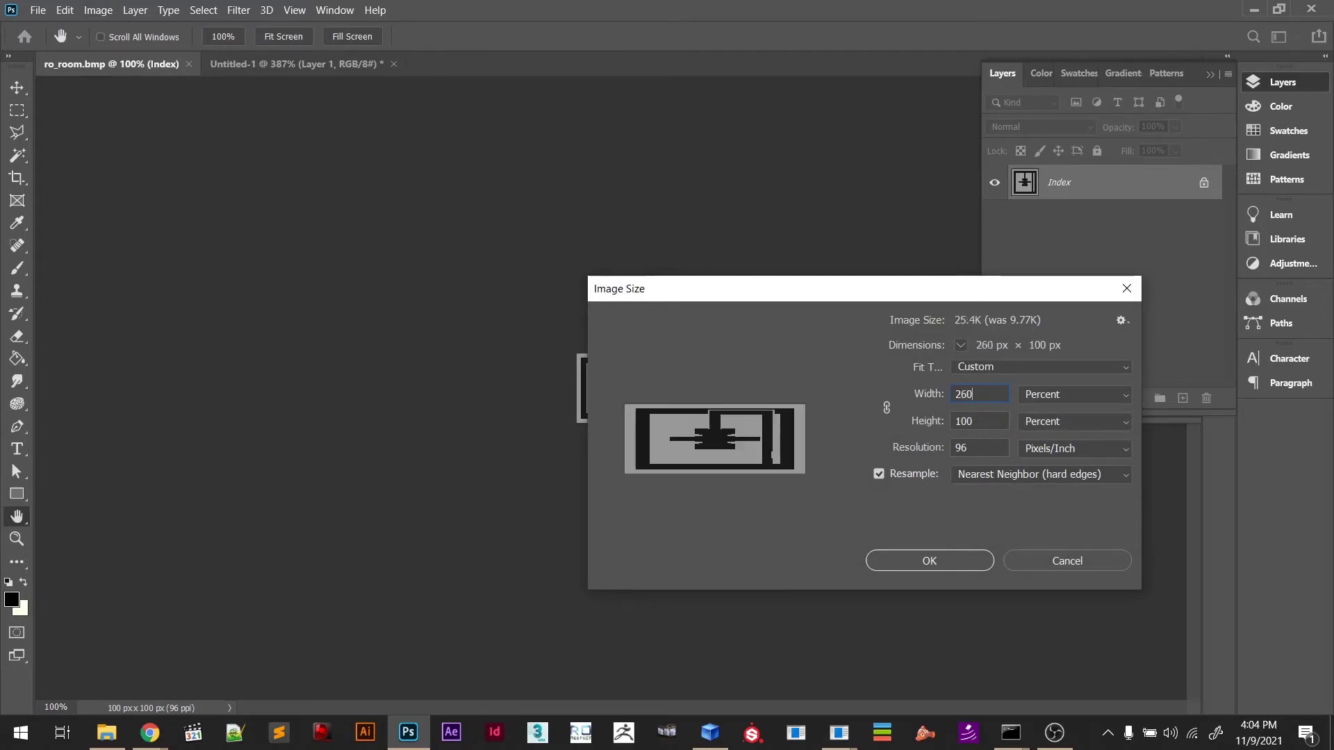
pyautogui.write('*2')
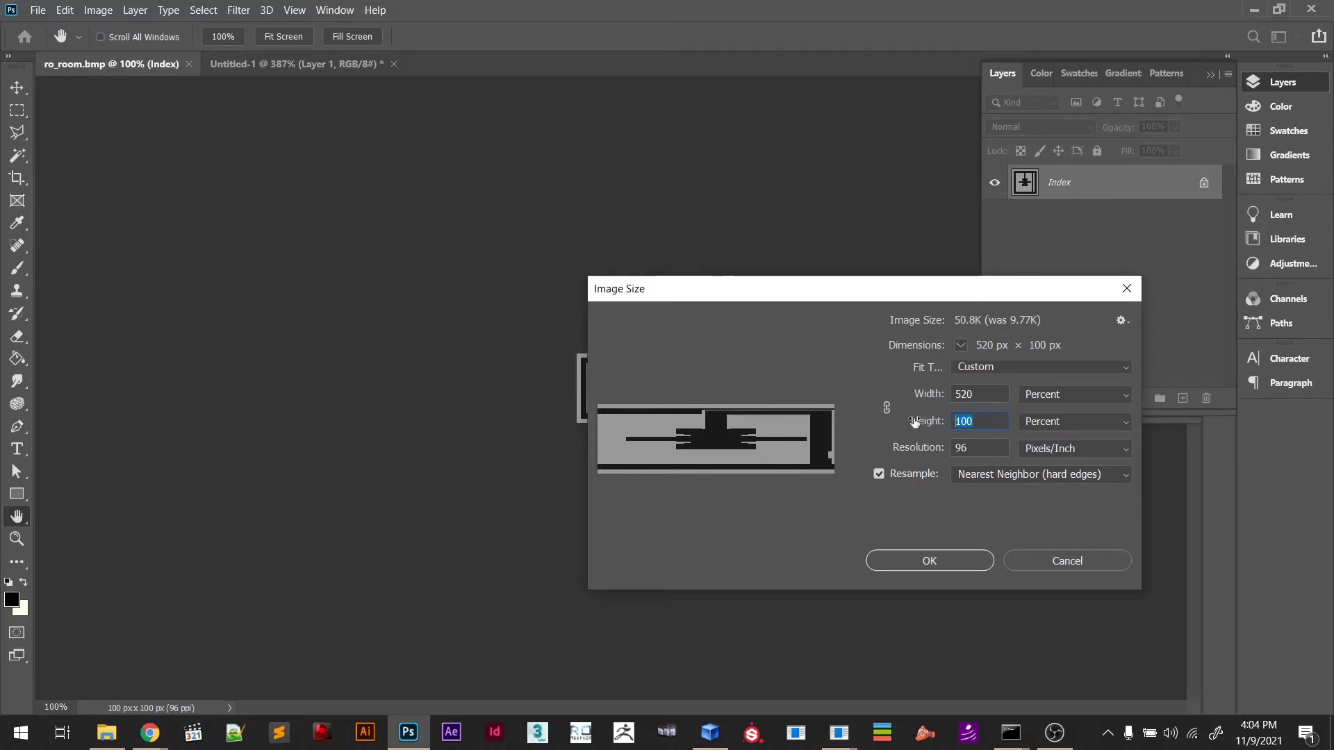
pyautogui.click(972, 392)
pyautogui.write('256*2')
pyautogui.press('Return')
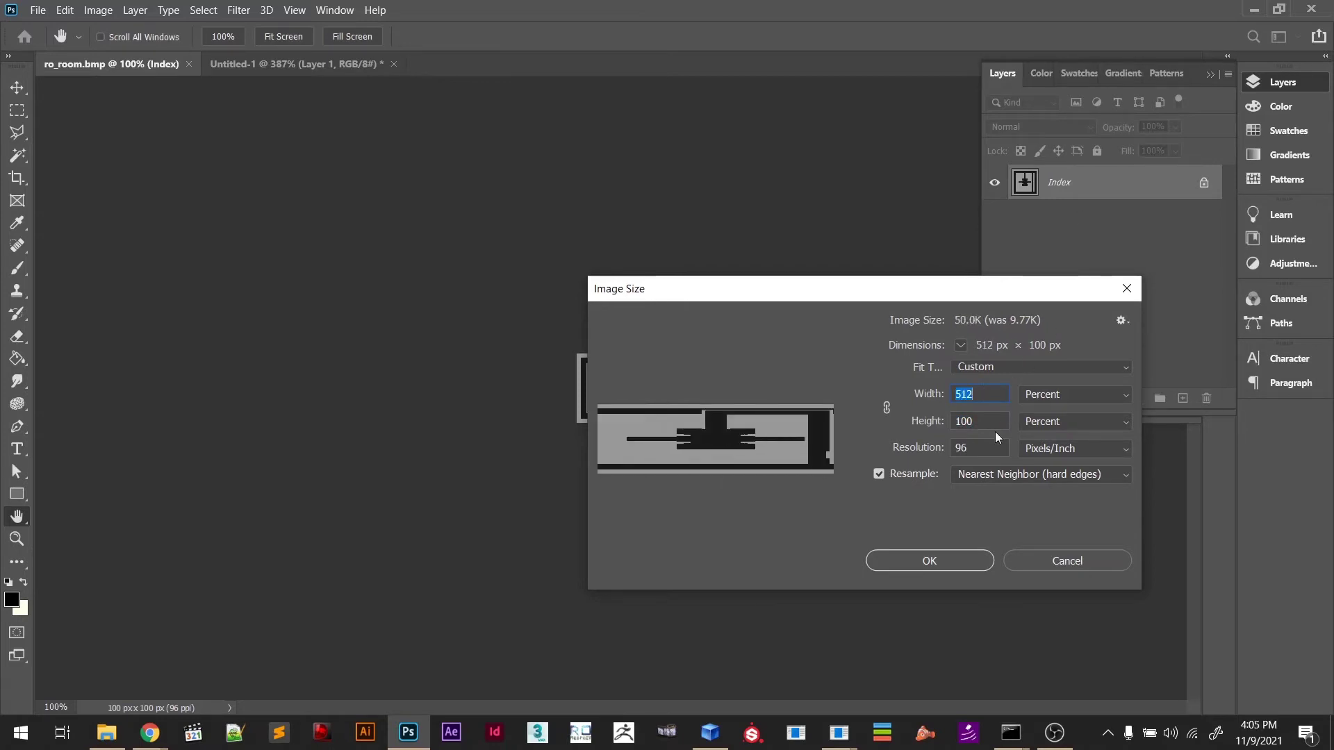
pyautogui.press('Tab')
pyautogui.write('512')
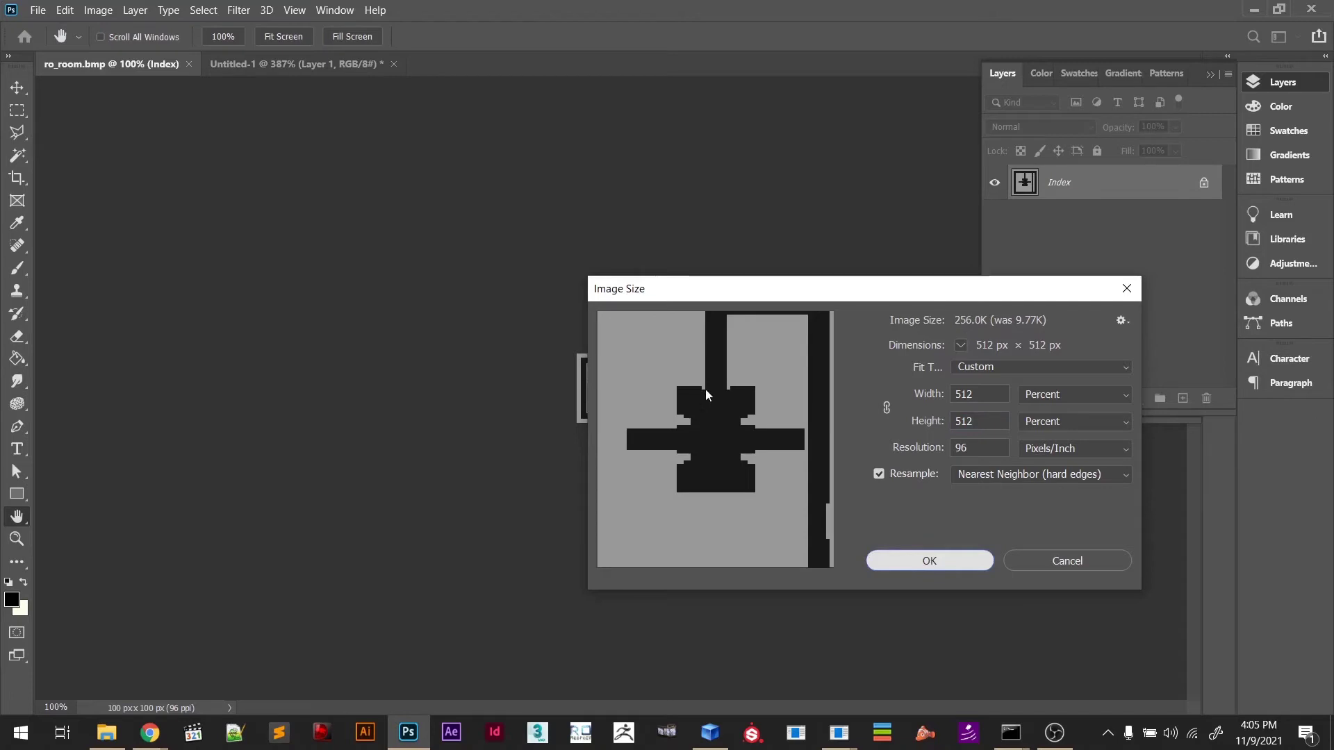
pyautogui.press('Return')
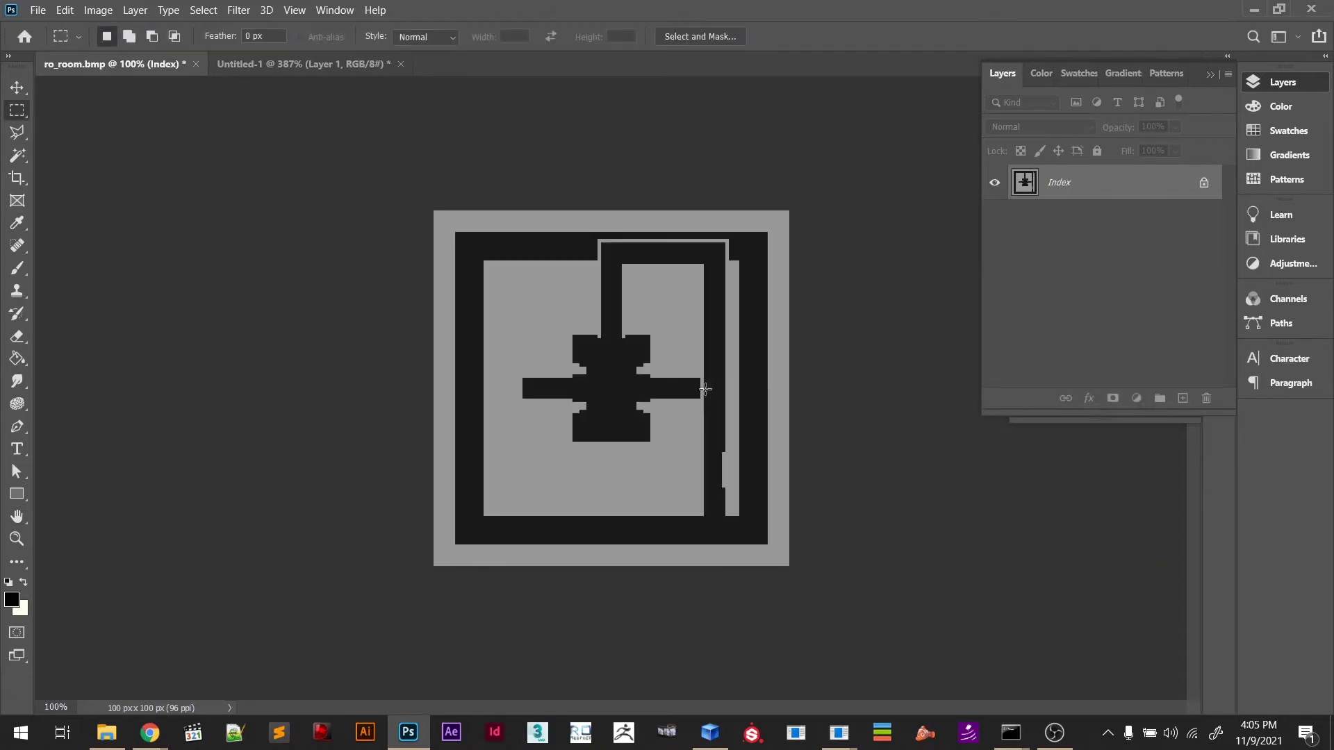
# Undo the mistaken paste and convert ro_room.bmp to RGB Color mode
pyautogui.hotkey('ctrl', 'v')
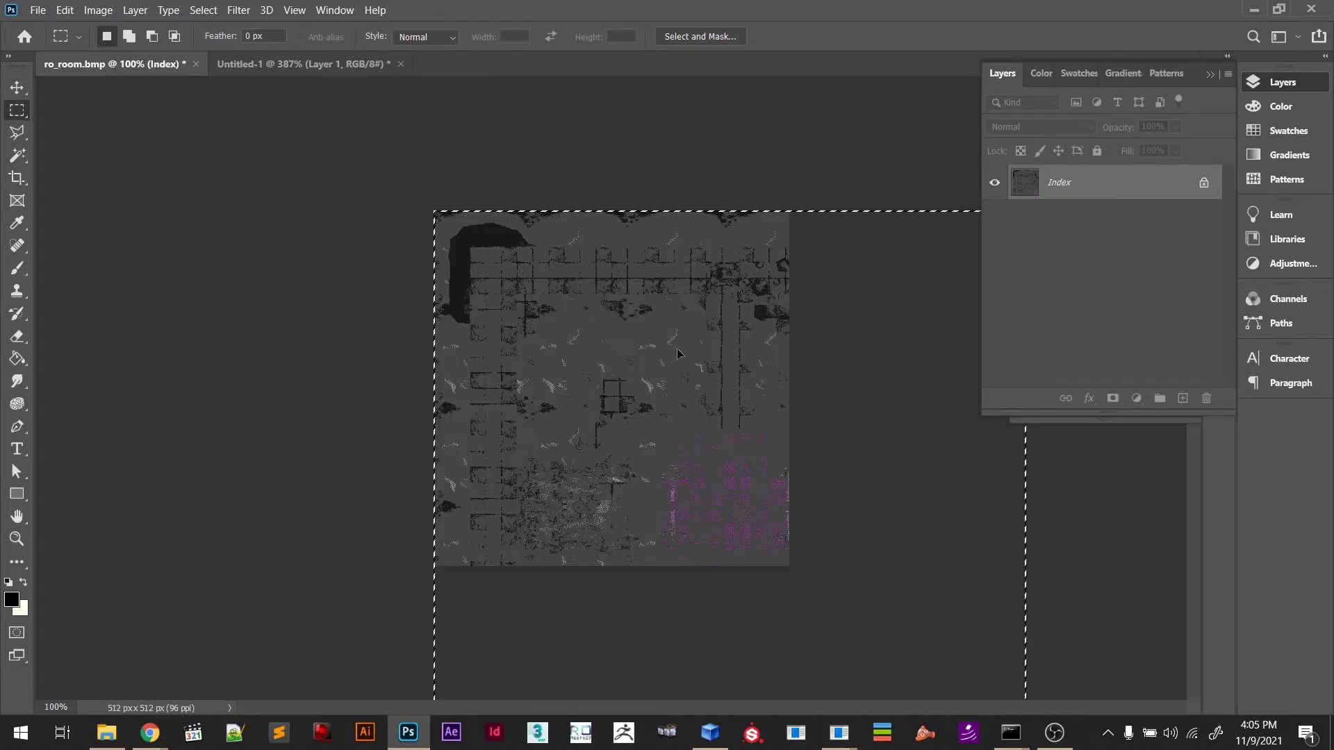
pyautogui.click(601, 314)
pyautogui.hotkey('ctrl', 'z')
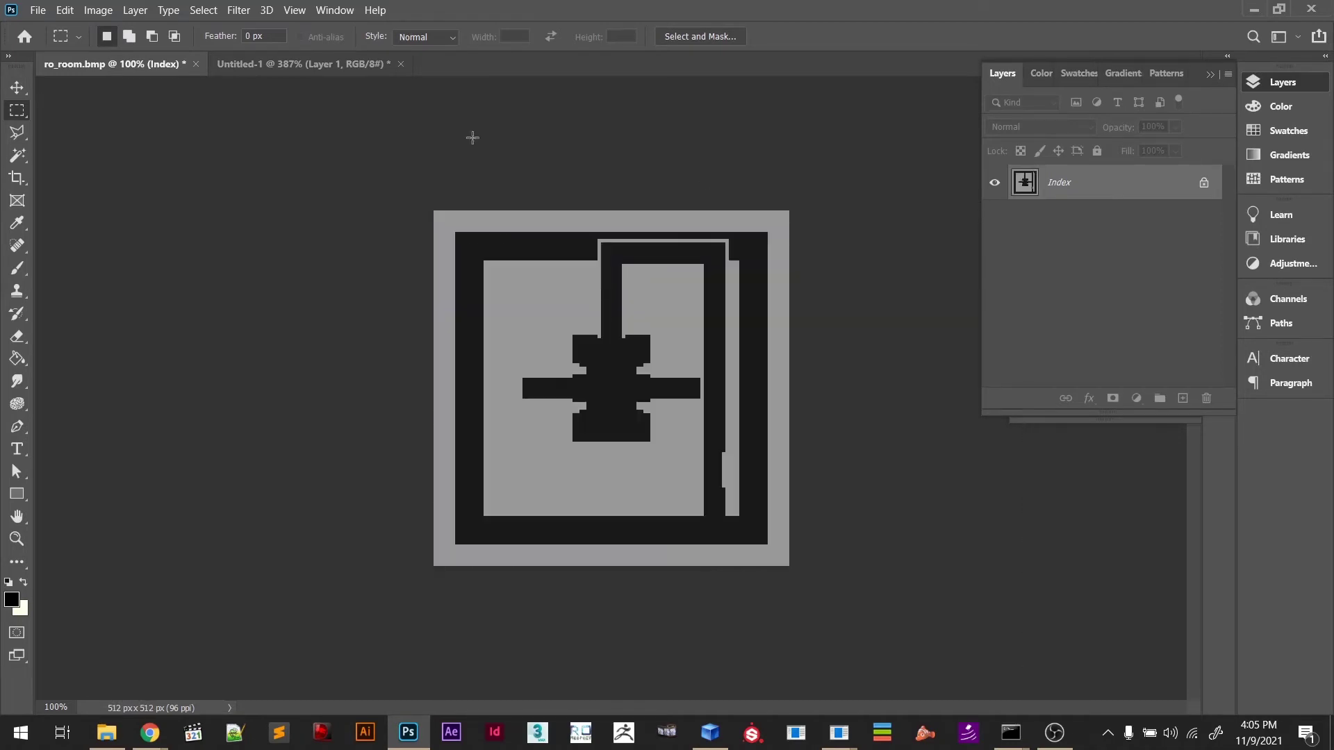
pyautogui.click(98, 10)
pyautogui.moveTo(111, 29)
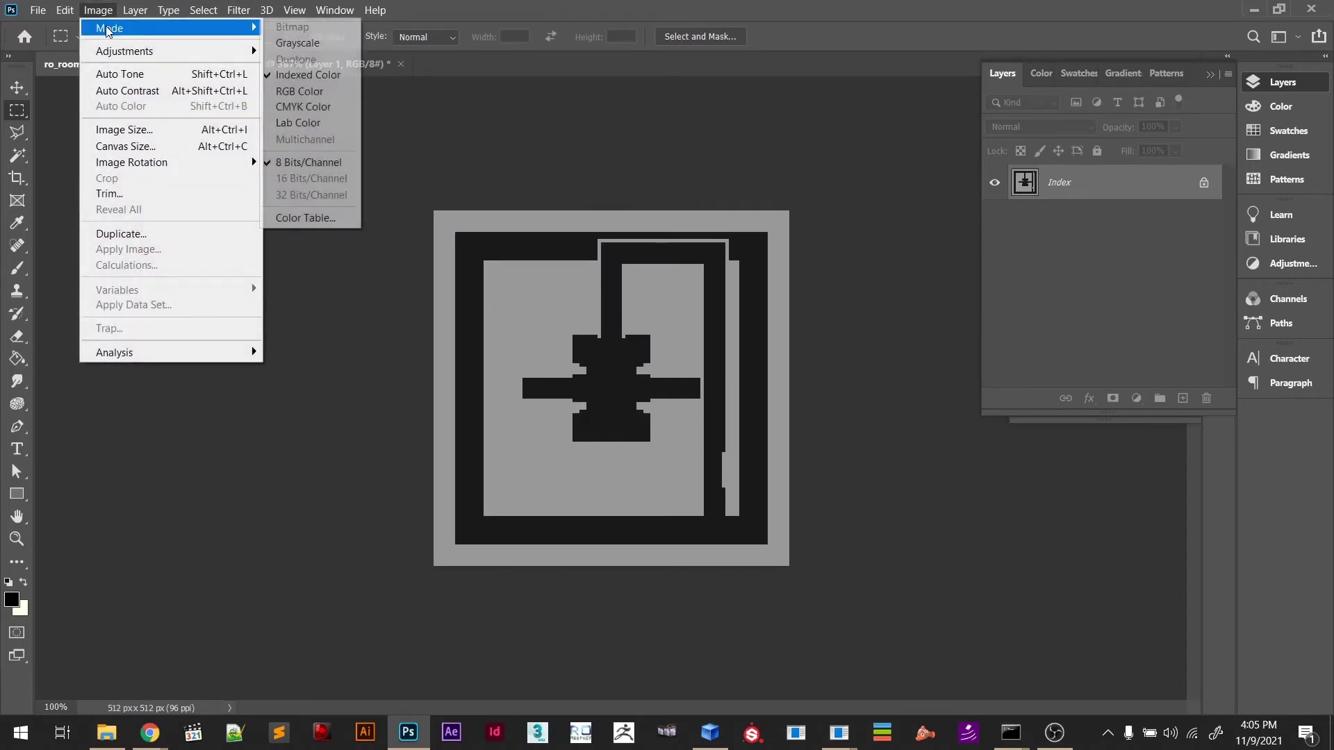
pyautogui.click(318, 93)
# Paste the lava map as Layer 1, scaled to 60.09% to fill the canvas
pyautogui.hotkey('ctrl', 'v')
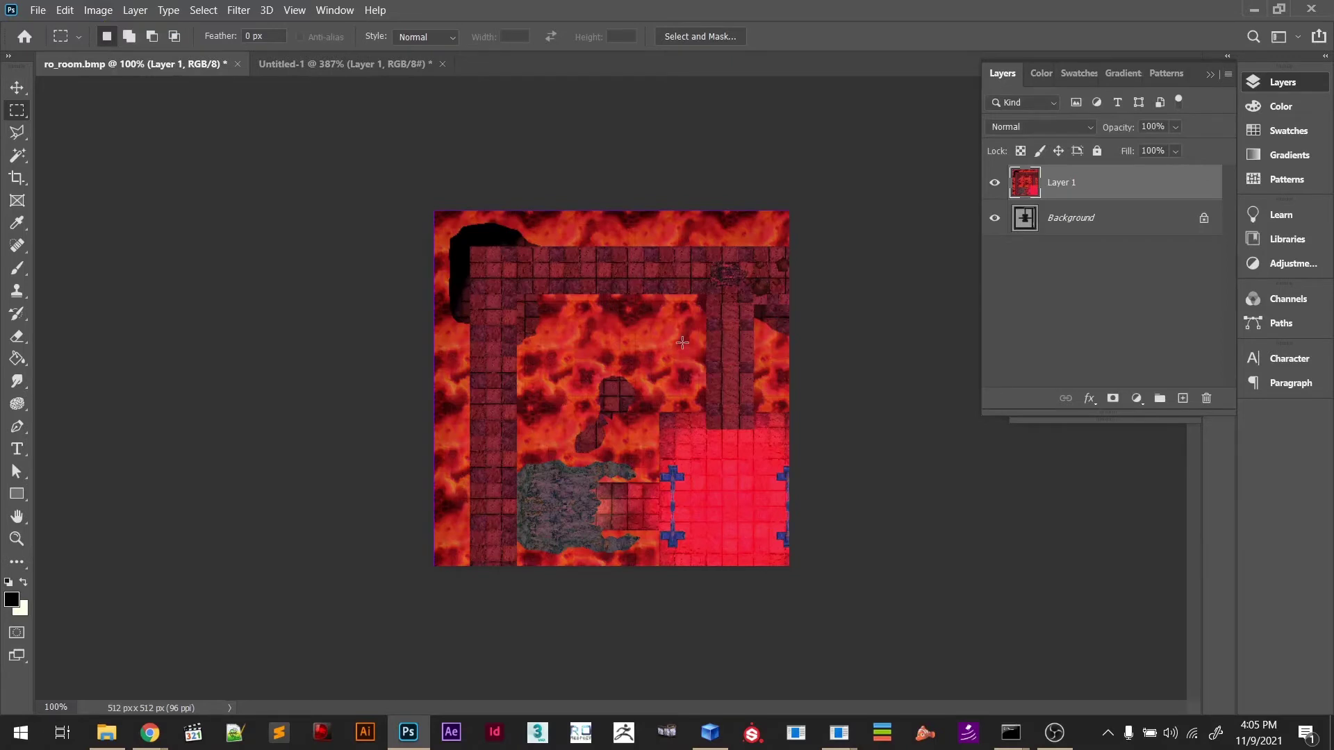
pyautogui.press('v')
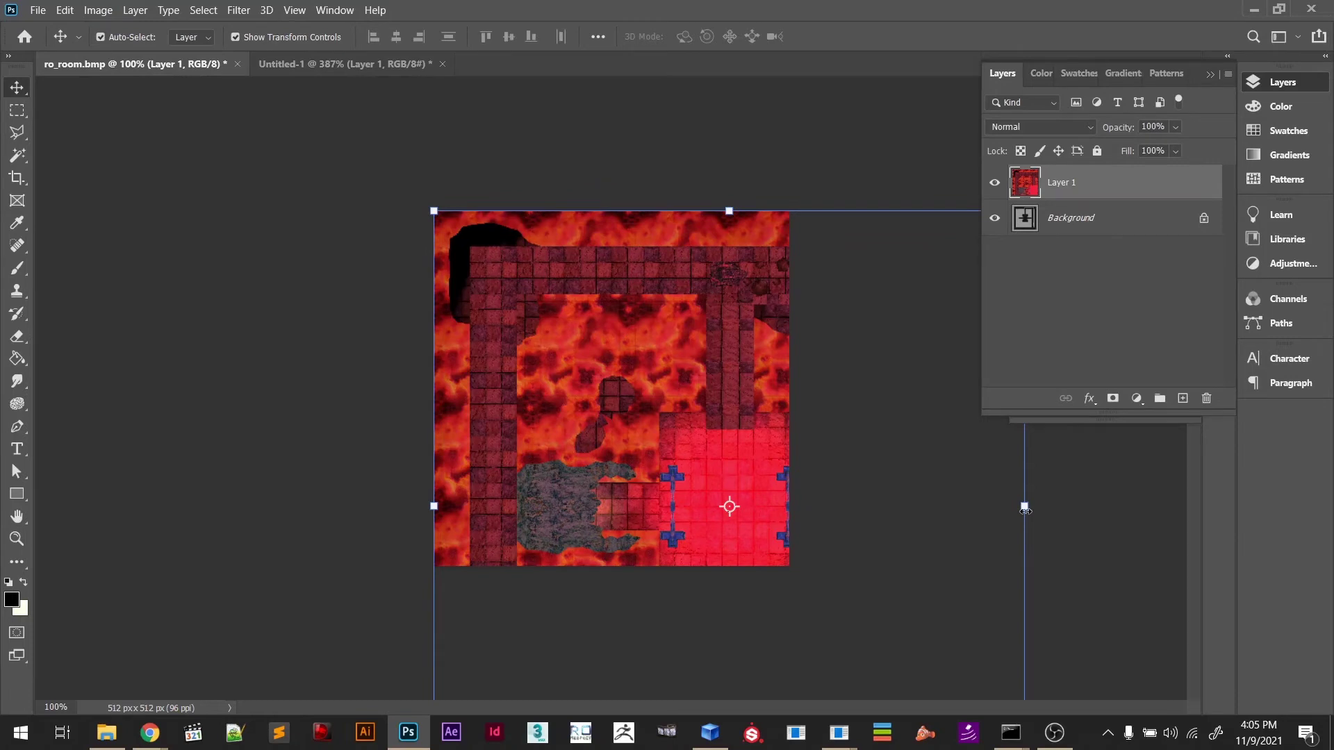
pyautogui.moveTo(868, 495); pyautogui.dragTo(751, 342)
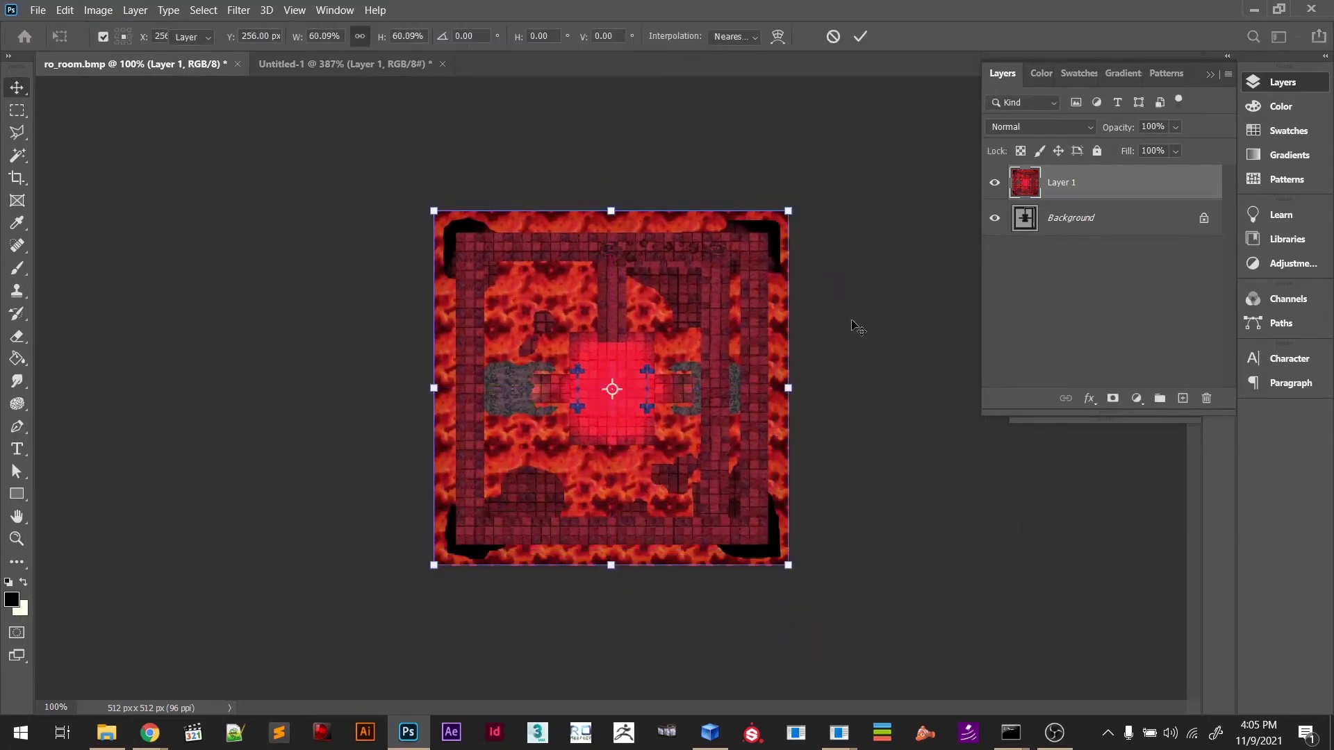
pyautogui.press('Return')
pyautogui.click(854, 355)
pyautogui.click(1023, 184)
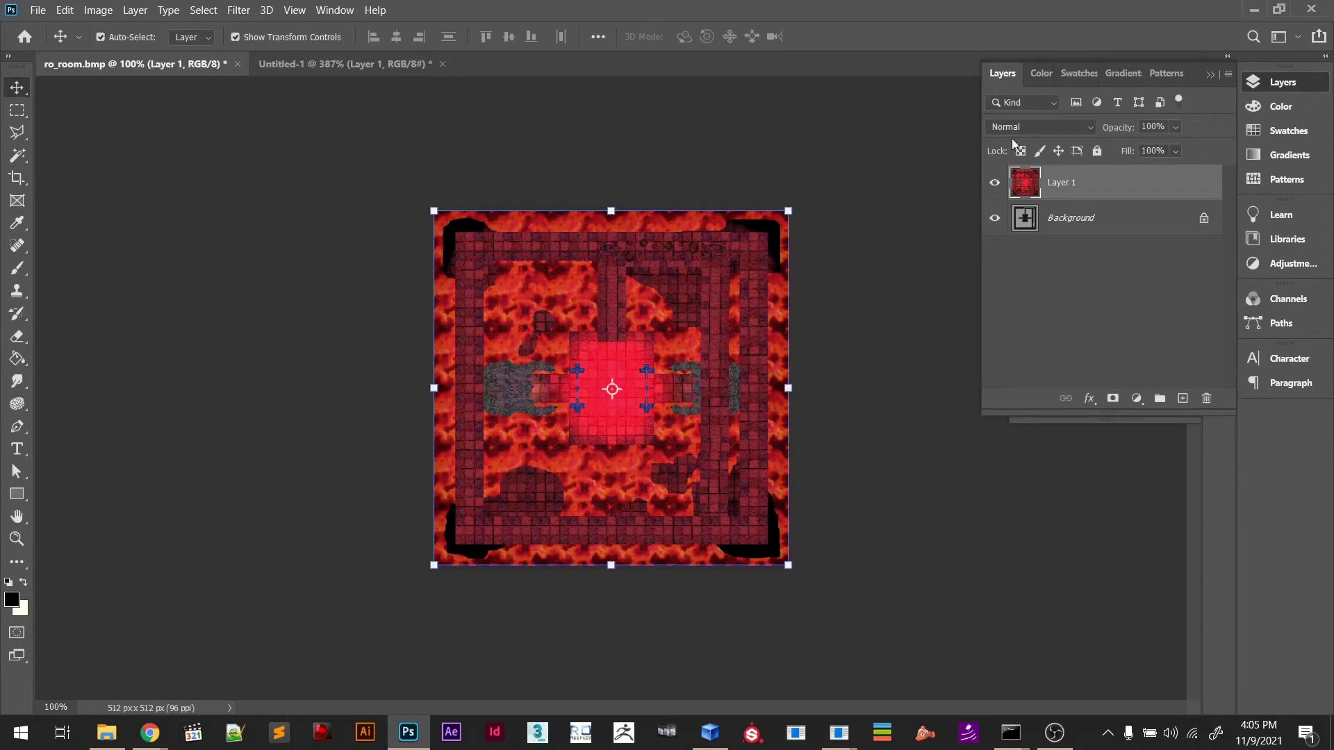
# Add a Stroke effect to Layer 1 with size 3 px and colour #000000
pyautogui.rightClick(1023, 184)
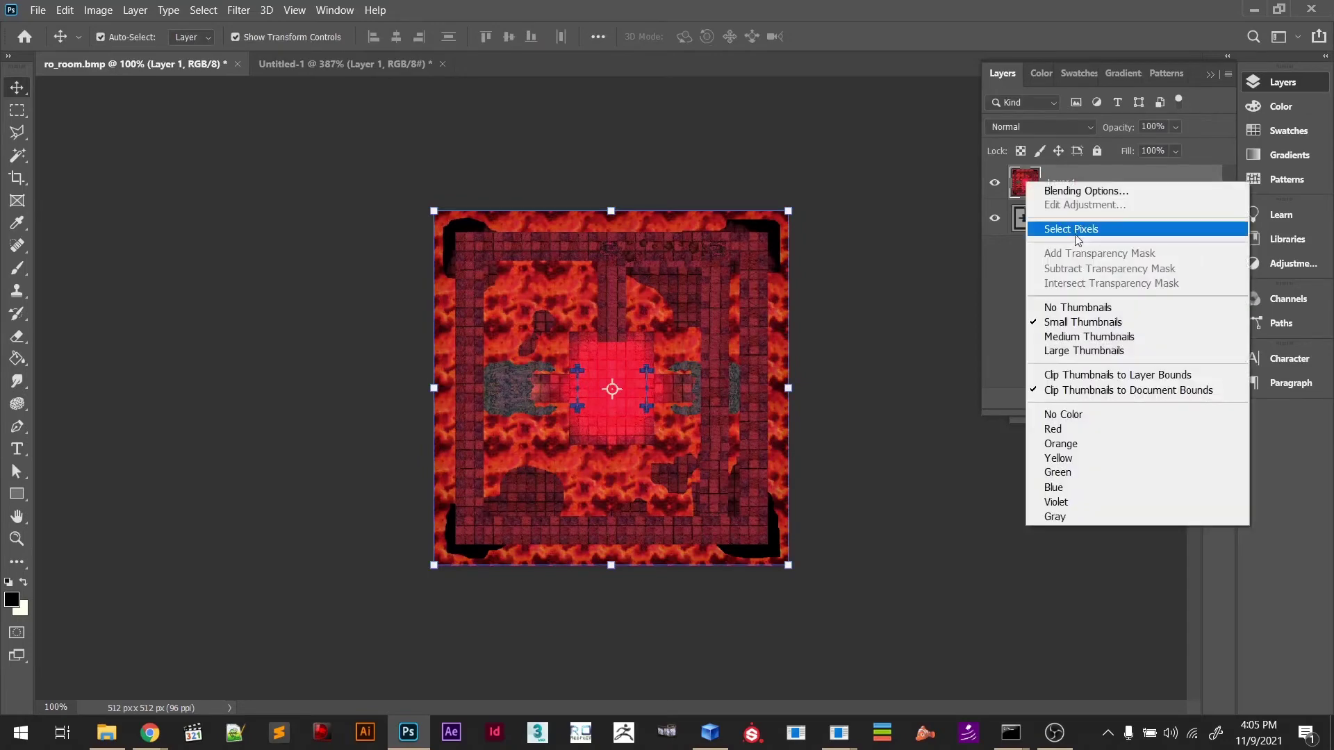
pyautogui.click(1084, 189)
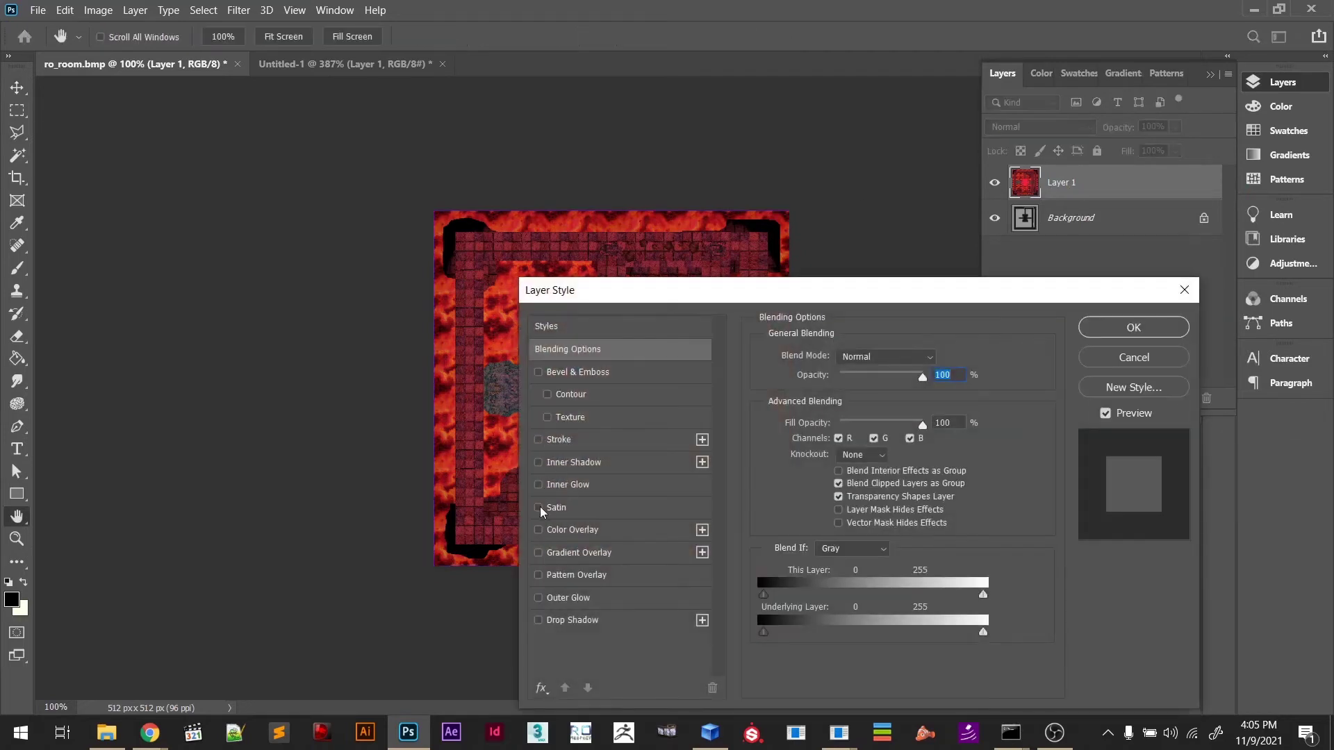
pyautogui.click(538, 440)
pyautogui.click(559, 440)
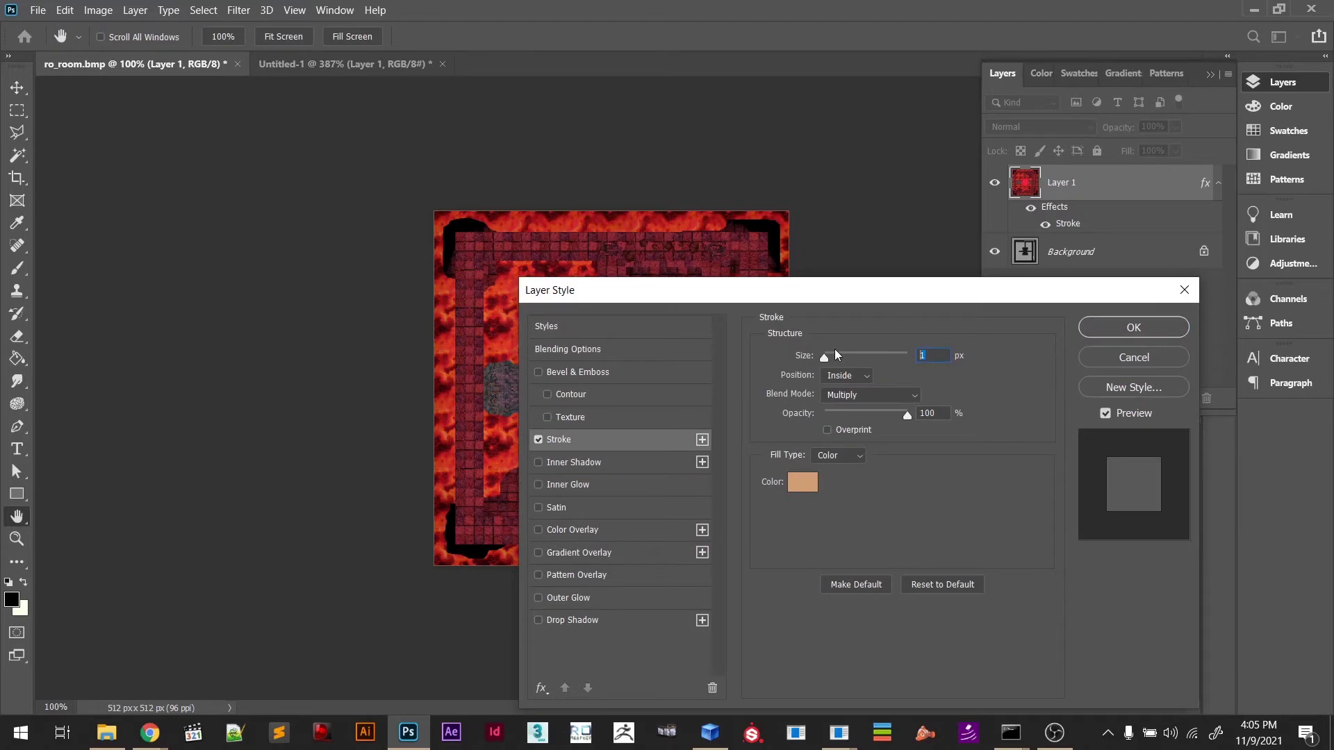
pyautogui.write('3')
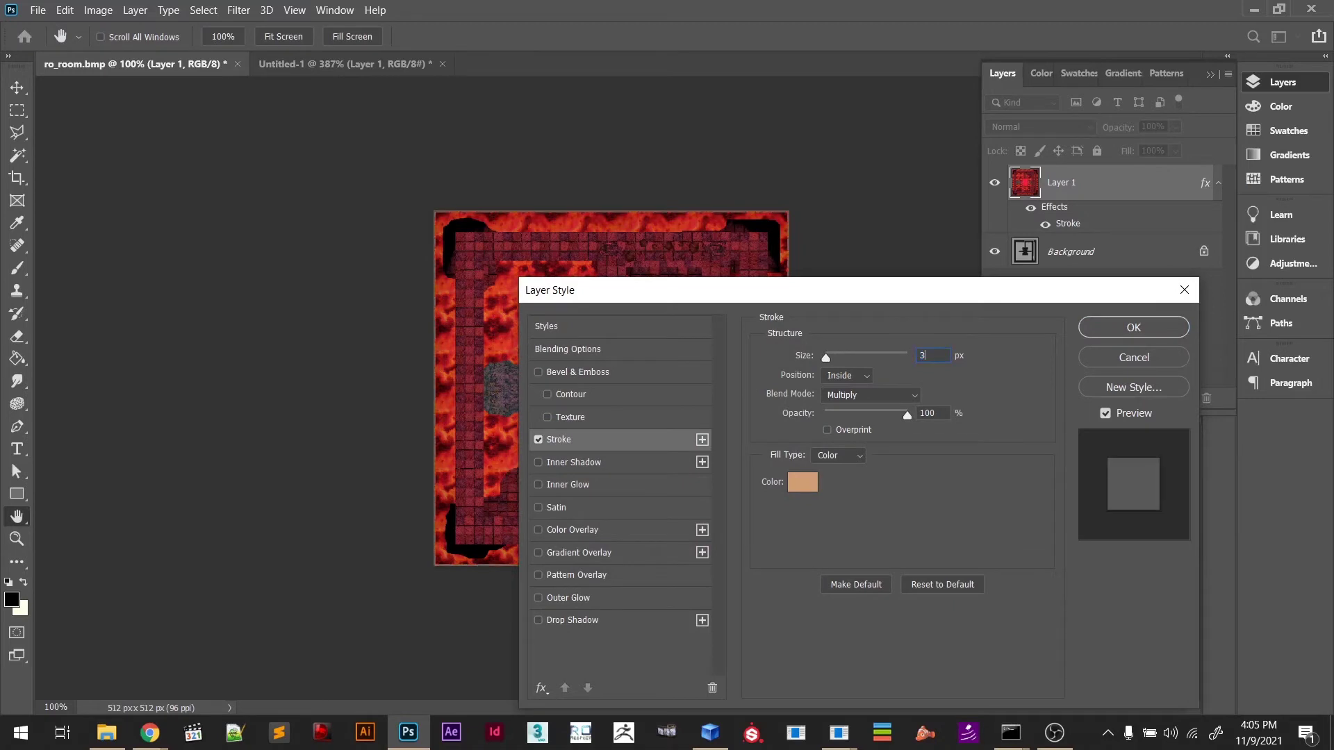
pyautogui.click(804, 483)
pyautogui.write('000000')
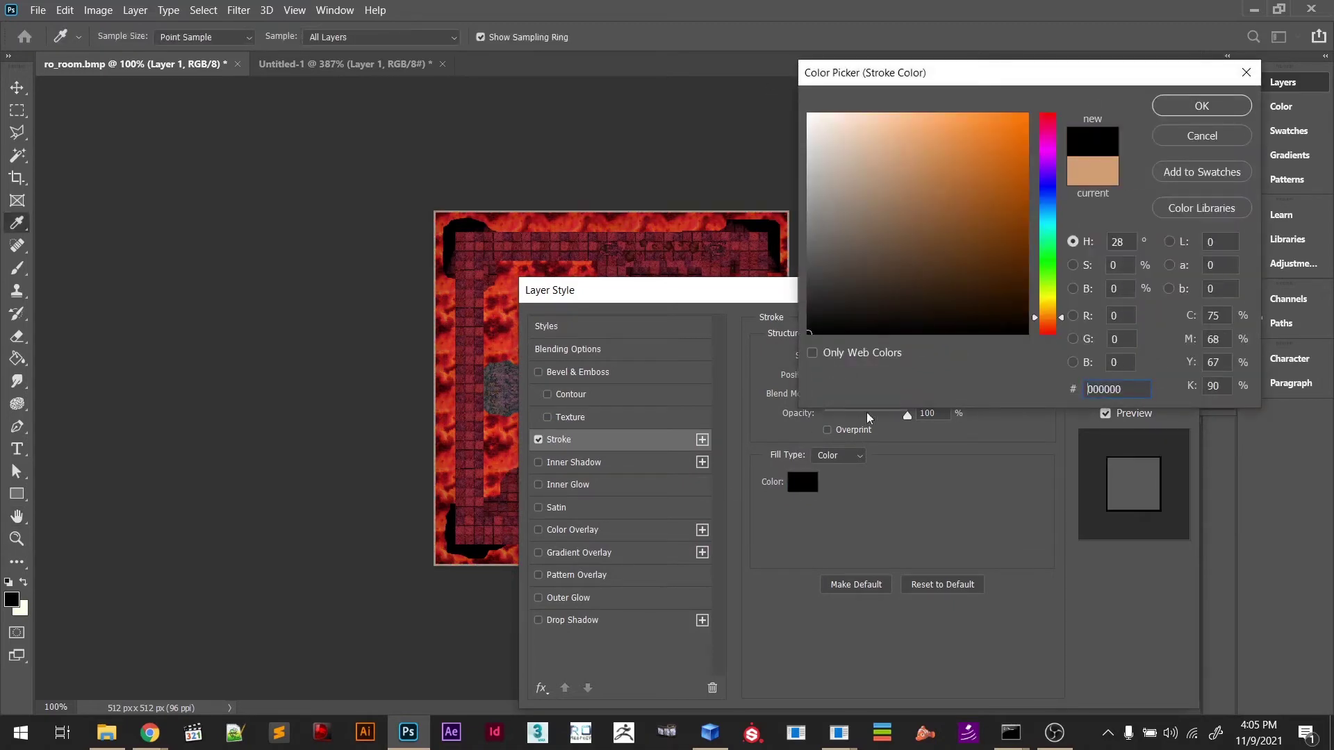
pyautogui.press('Return')
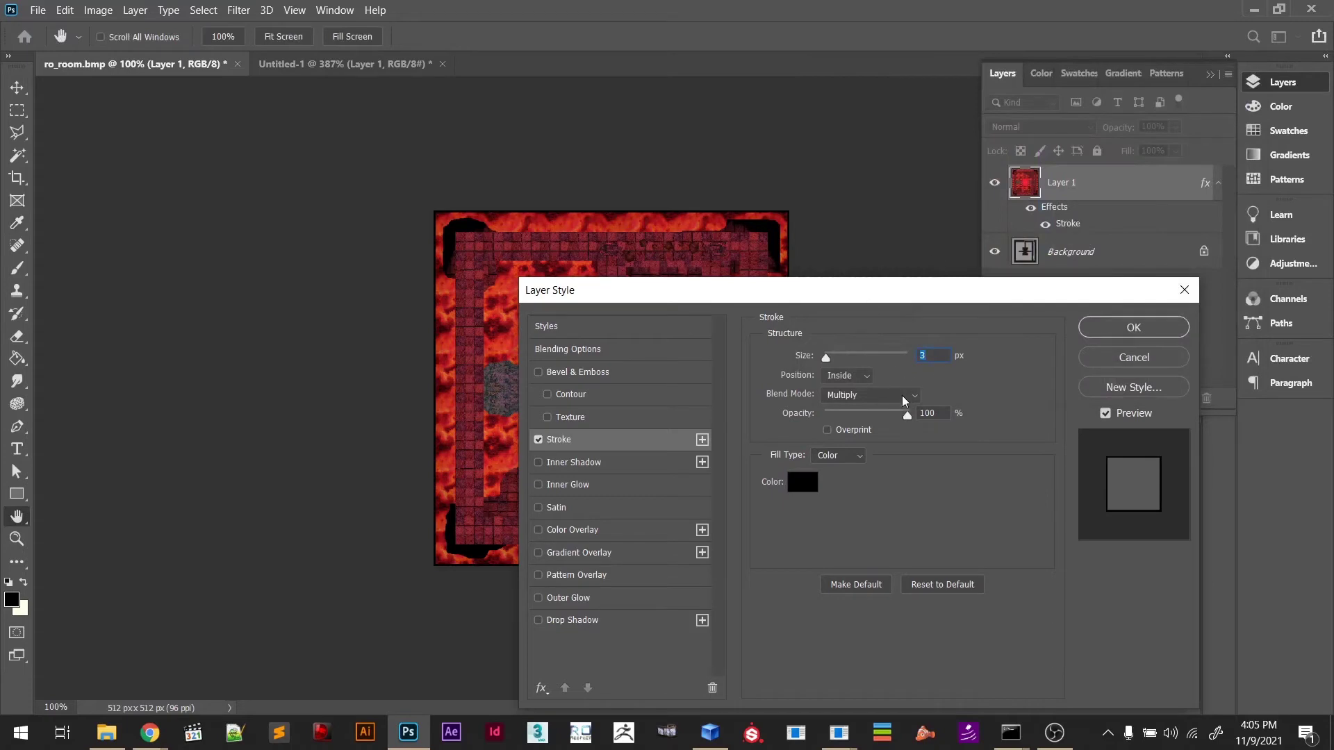
# Set the stroke position to Inside and its blend mode to Normal, then apply it
pyautogui.click(856, 376)
pyautogui.click(853, 374)
pyautogui.click(853, 394)
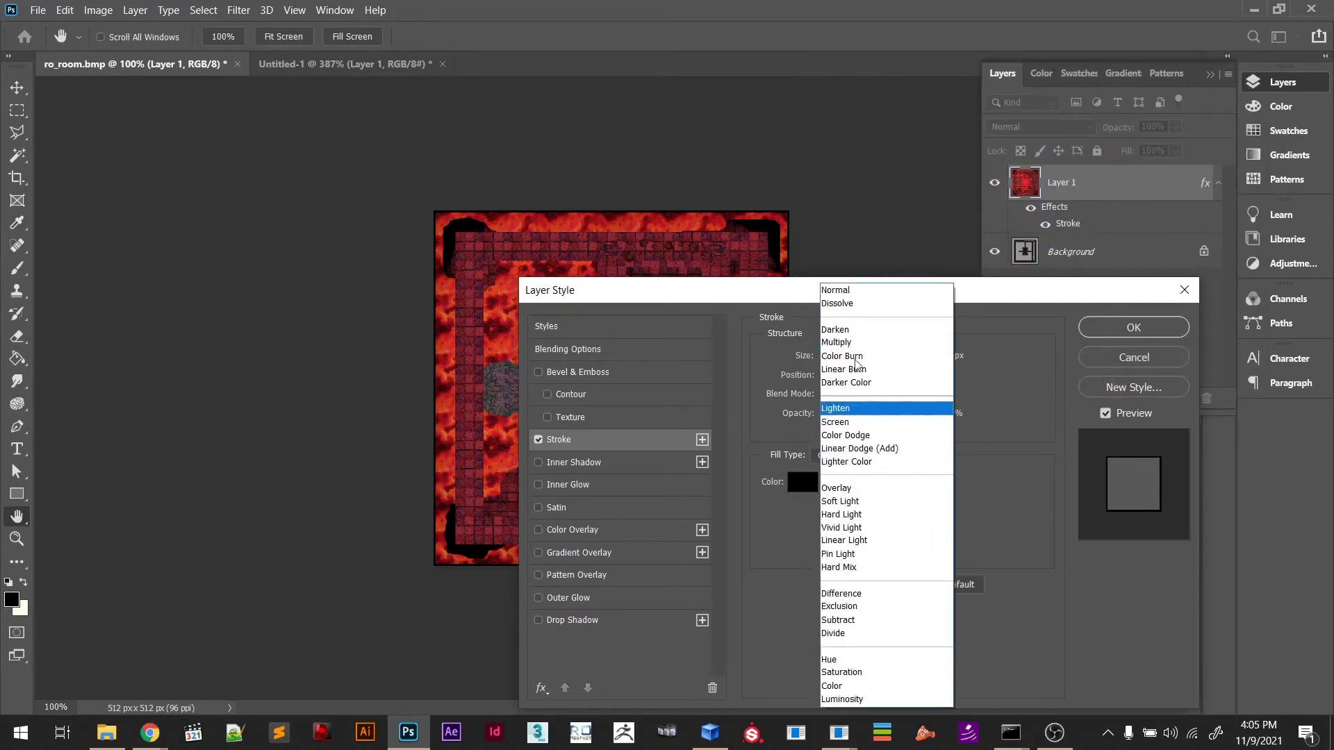
pyautogui.click(854, 291)
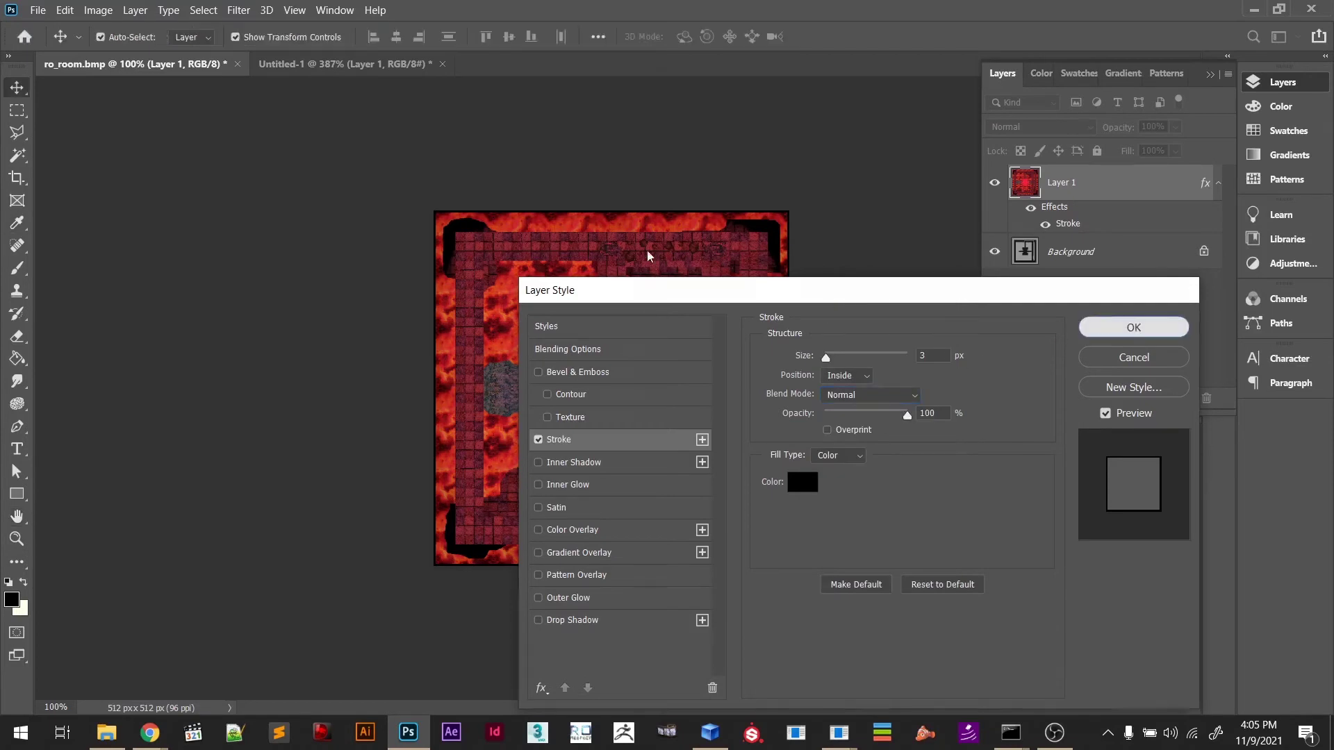
pyautogui.press('Return')
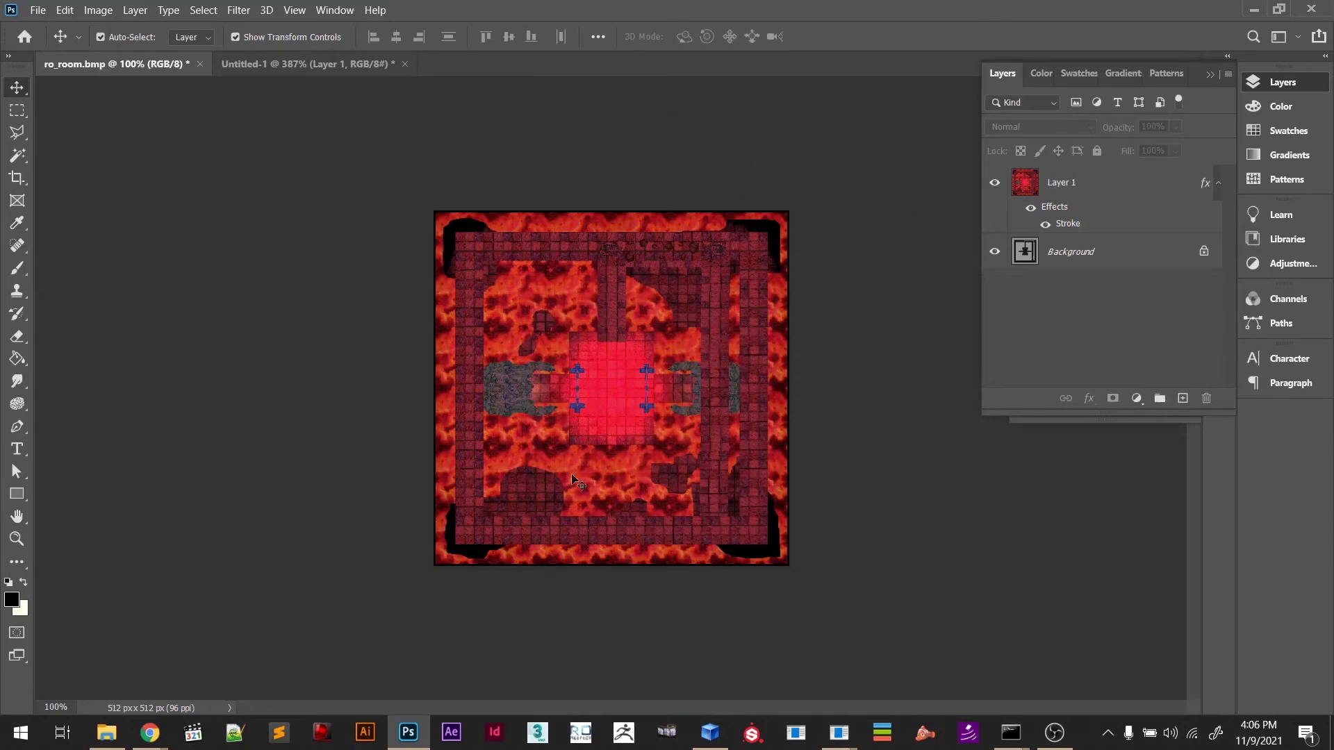
# Try Layer 1 at 50% opacity, then restore it to 100%
pyautogui.click(1028, 186)
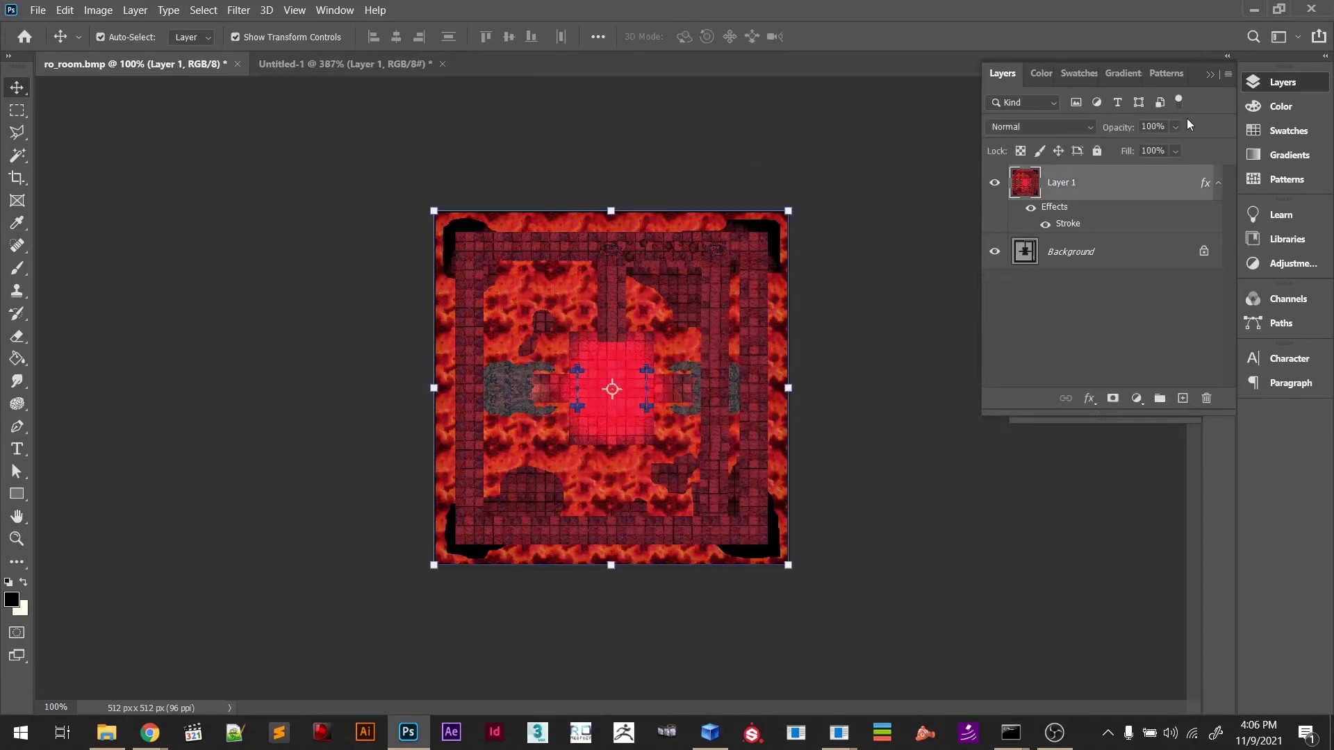
pyautogui.click(1137, 123)
pyautogui.write('50')
pyautogui.press('Return')
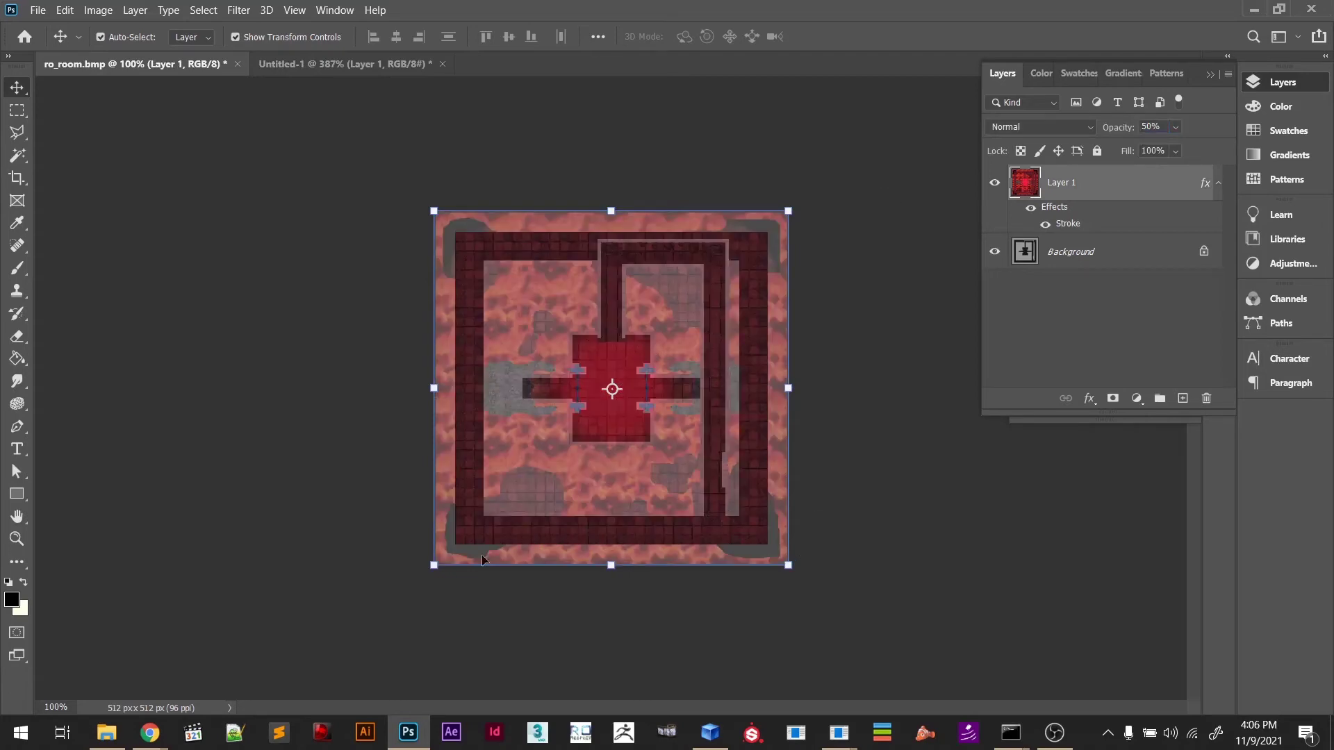
pyautogui.click(1175, 127)
pyautogui.moveTo(1184, 147); pyautogui.dragTo(1224, 148)
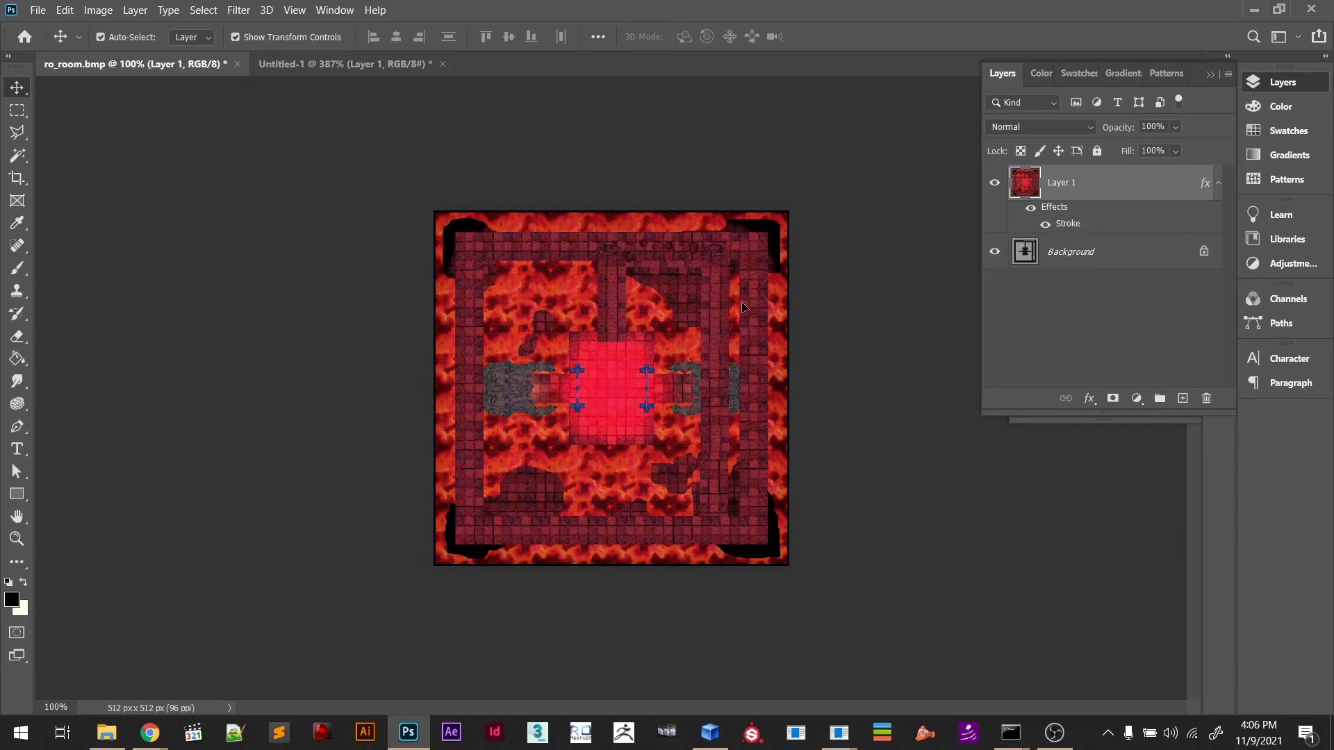
pyautogui.click(828, 298)
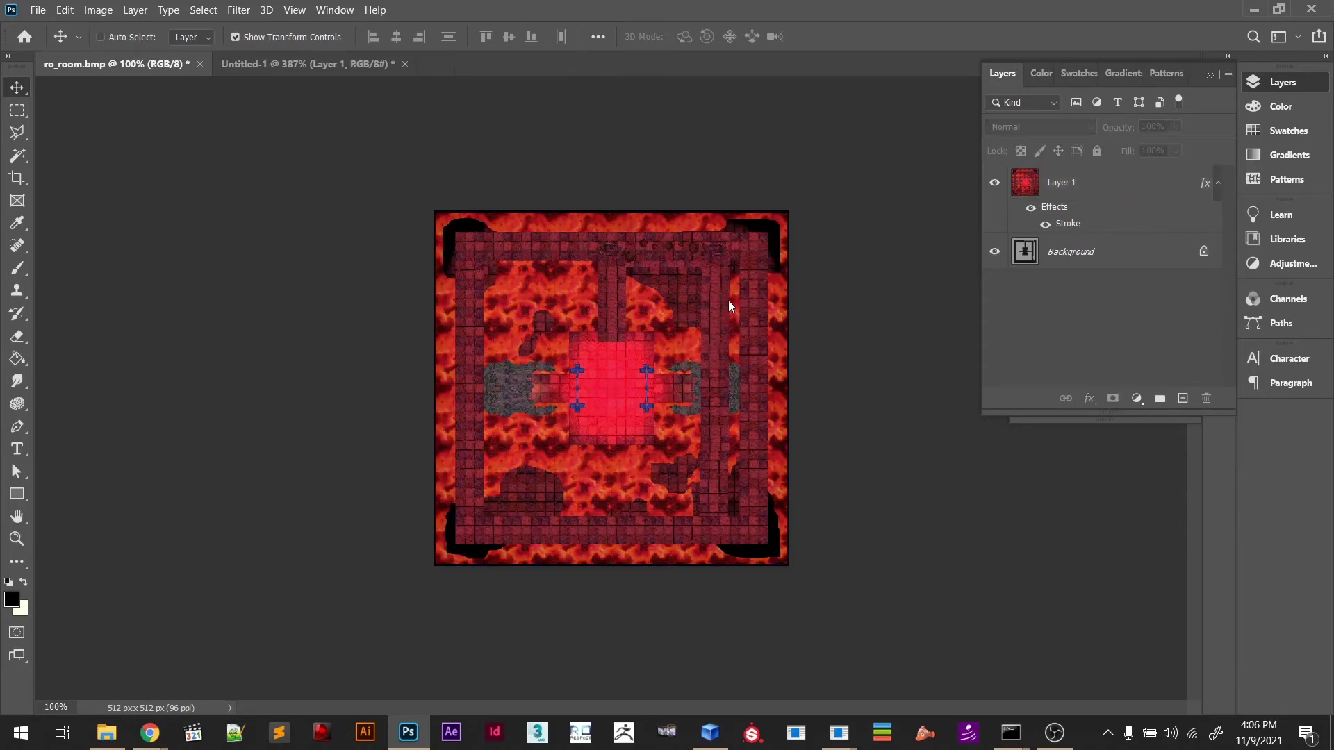
# Save as BMP over the Desktop's ro_room.bmp, confirming the replacement and 24-bit Windows BMP options
pyautogui.hotkey('ctrl', 'shift', 's')
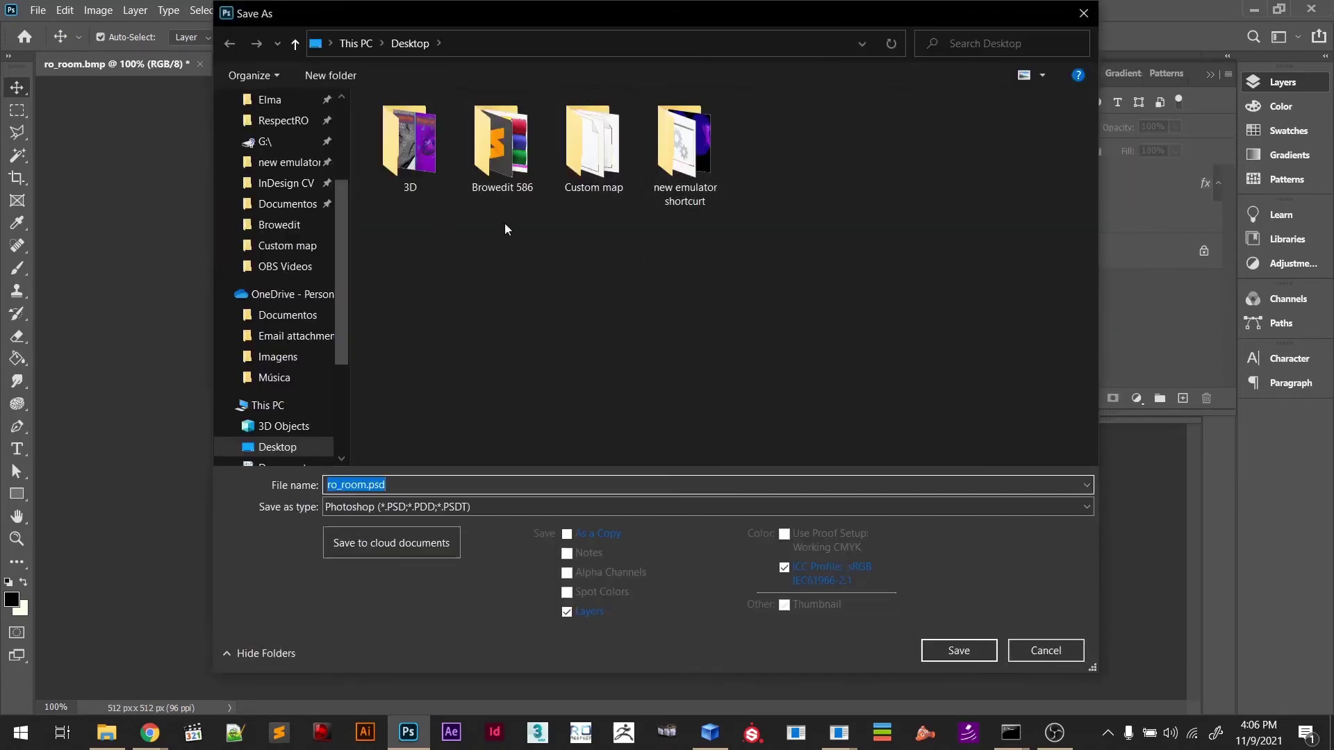
pyautogui.click(281, 139)
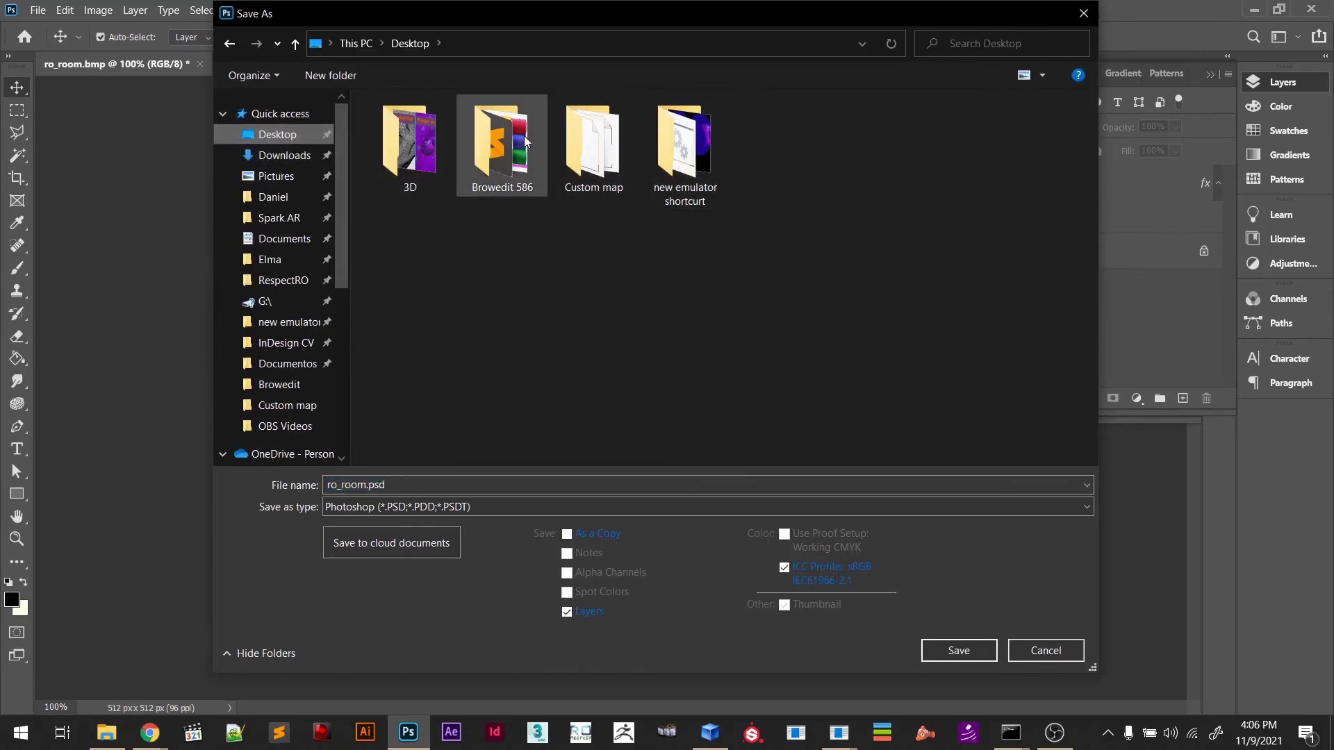
pyautogui.doubleClick(590, 142)
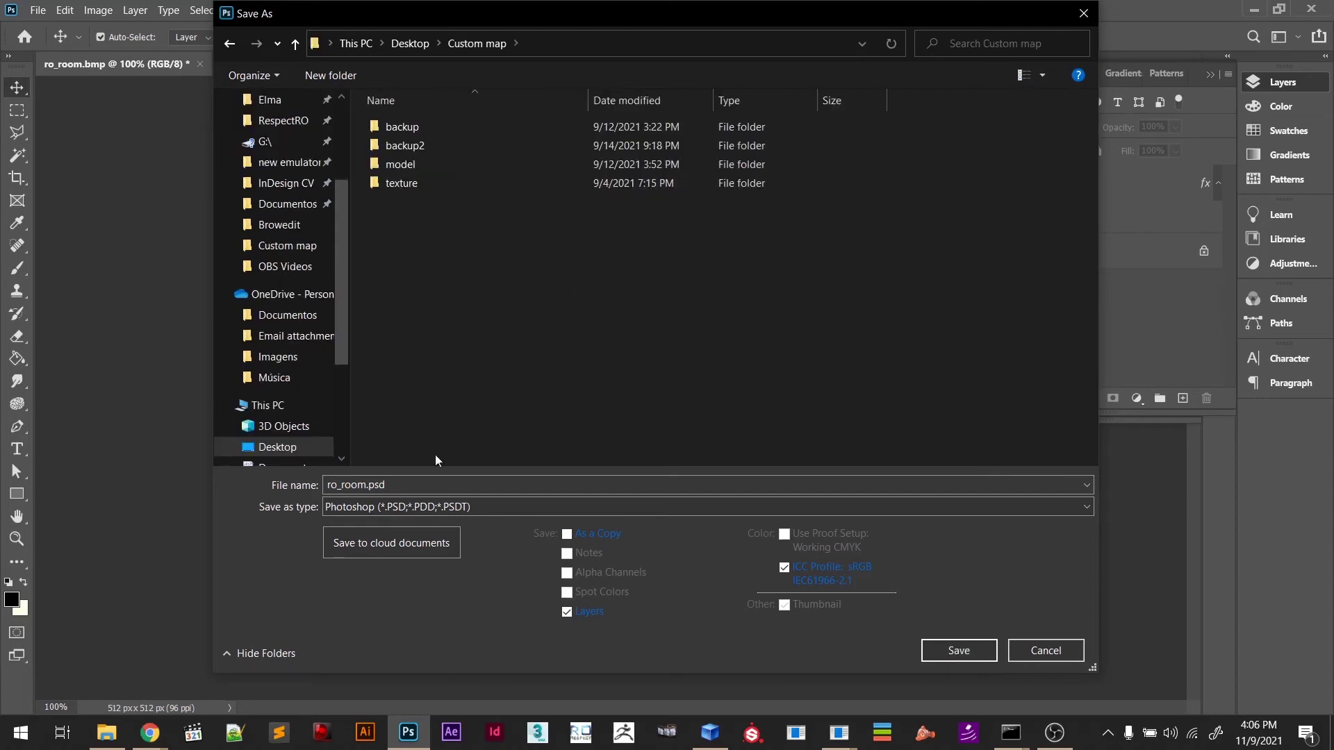
pyautogui.click(441, 508)
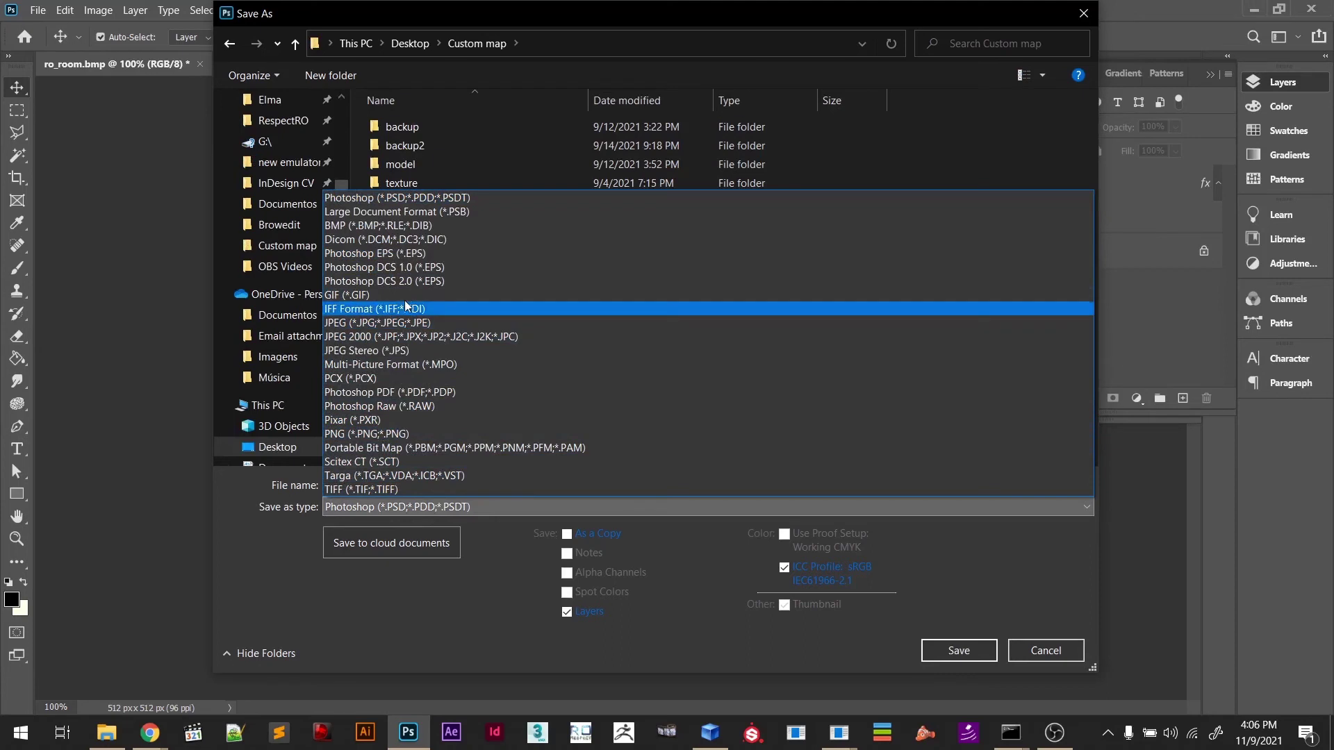
pyautogui.click(406, 225)
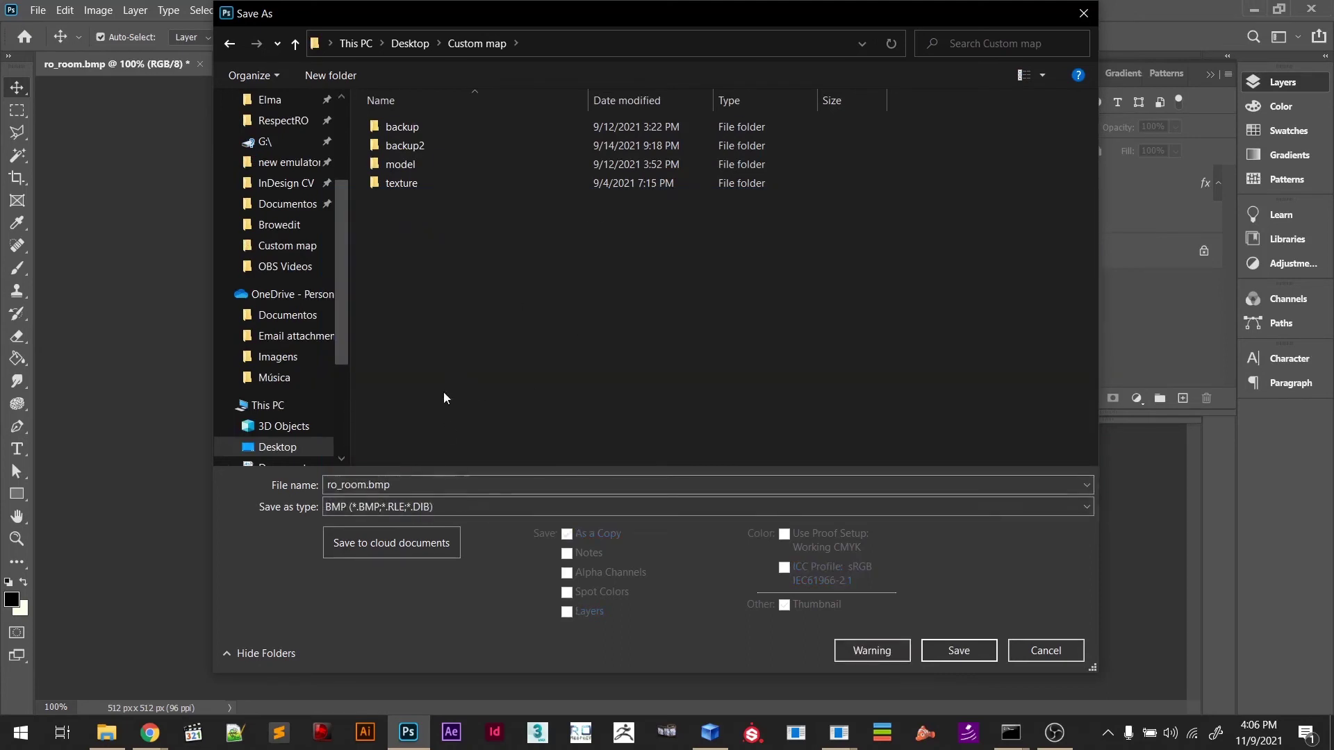
pyautogui.scroll(3, 278, 180)
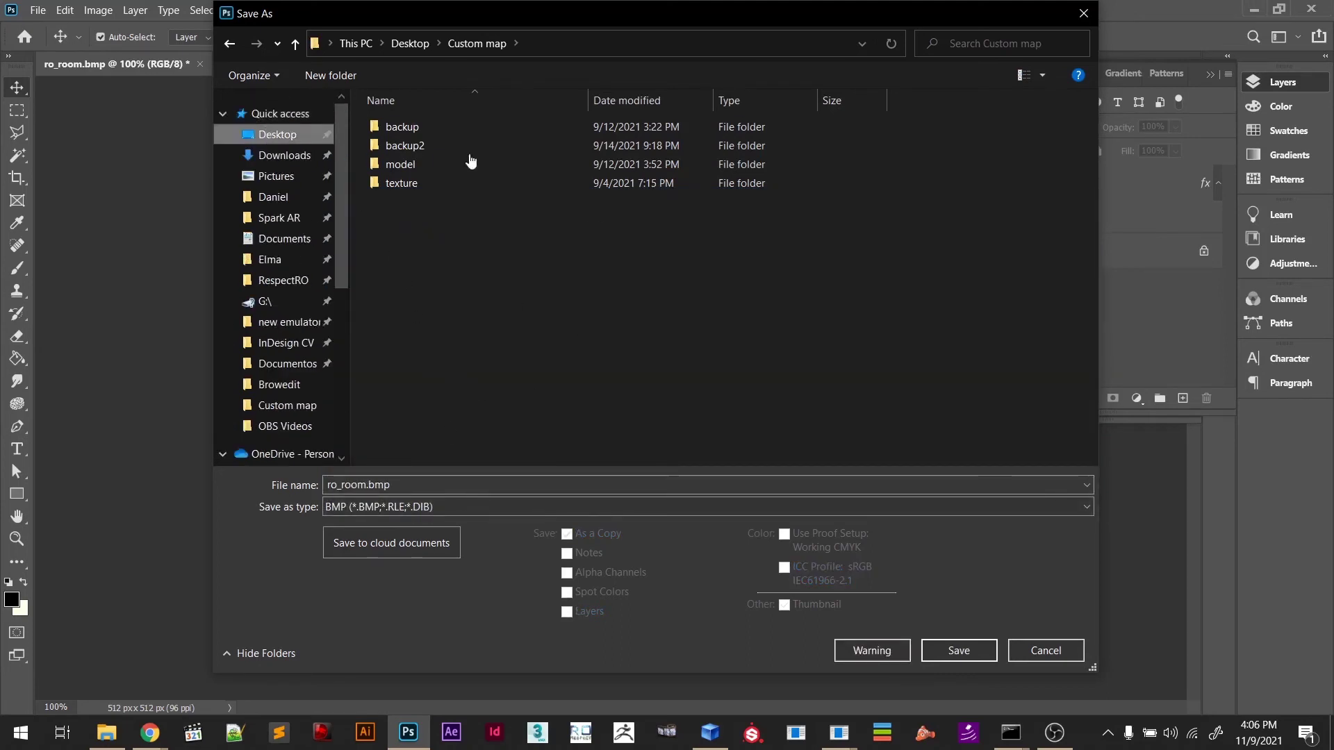
pyautogui.click(277, 134)
pyautogui.doubleClick(765, 149)
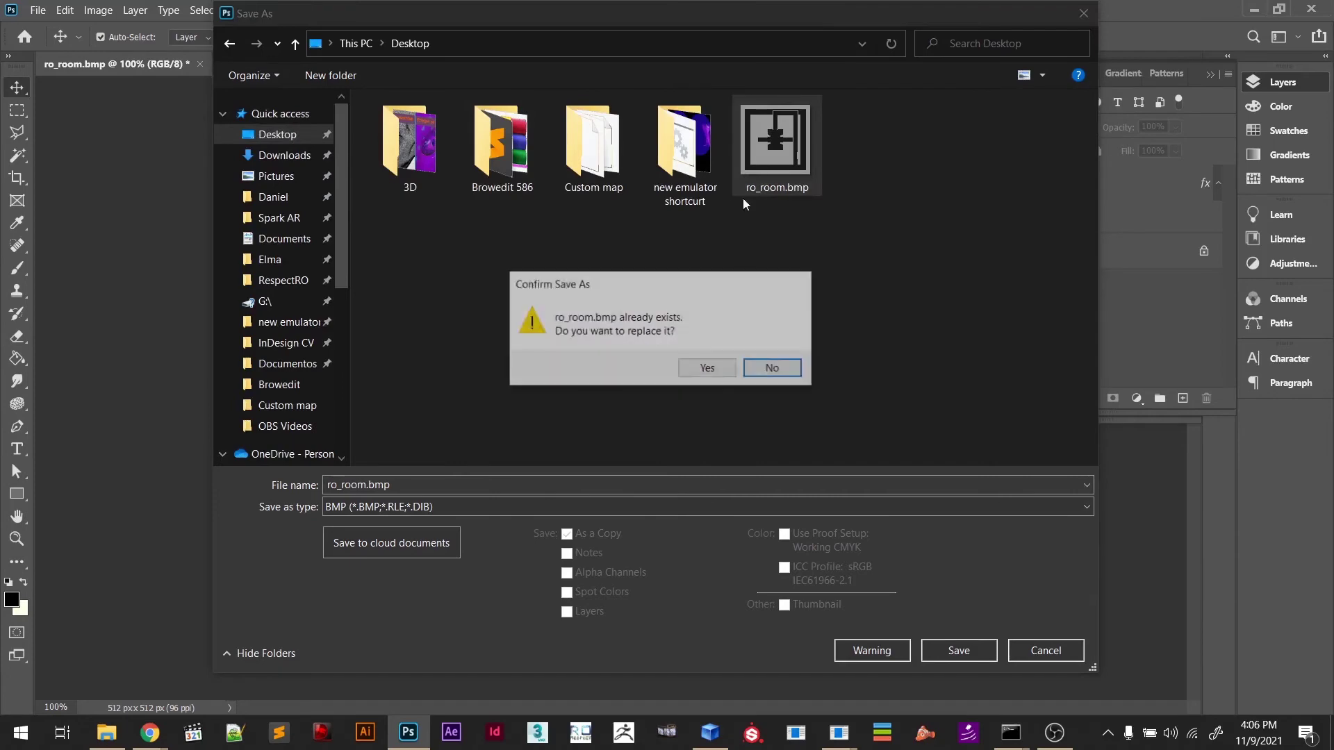
pyautogui.click(719, 368)
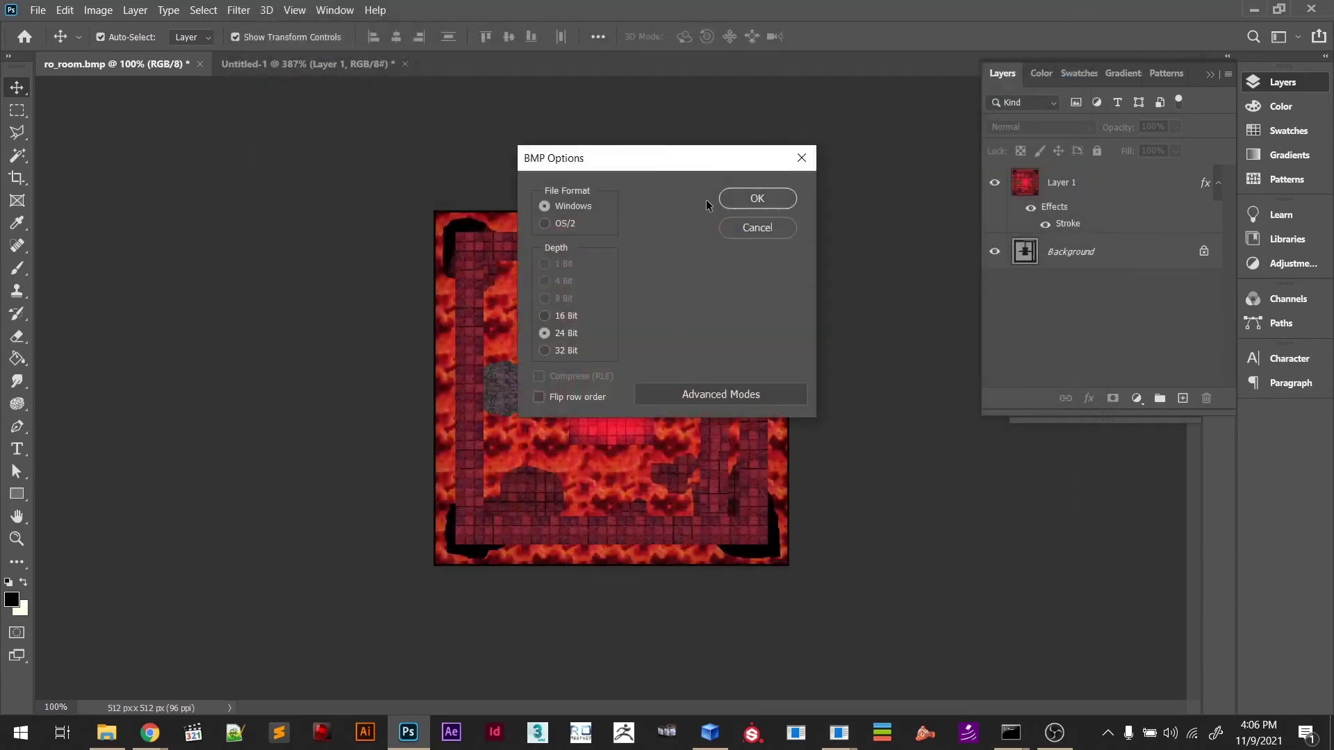
pyautogui.click(757, 199)
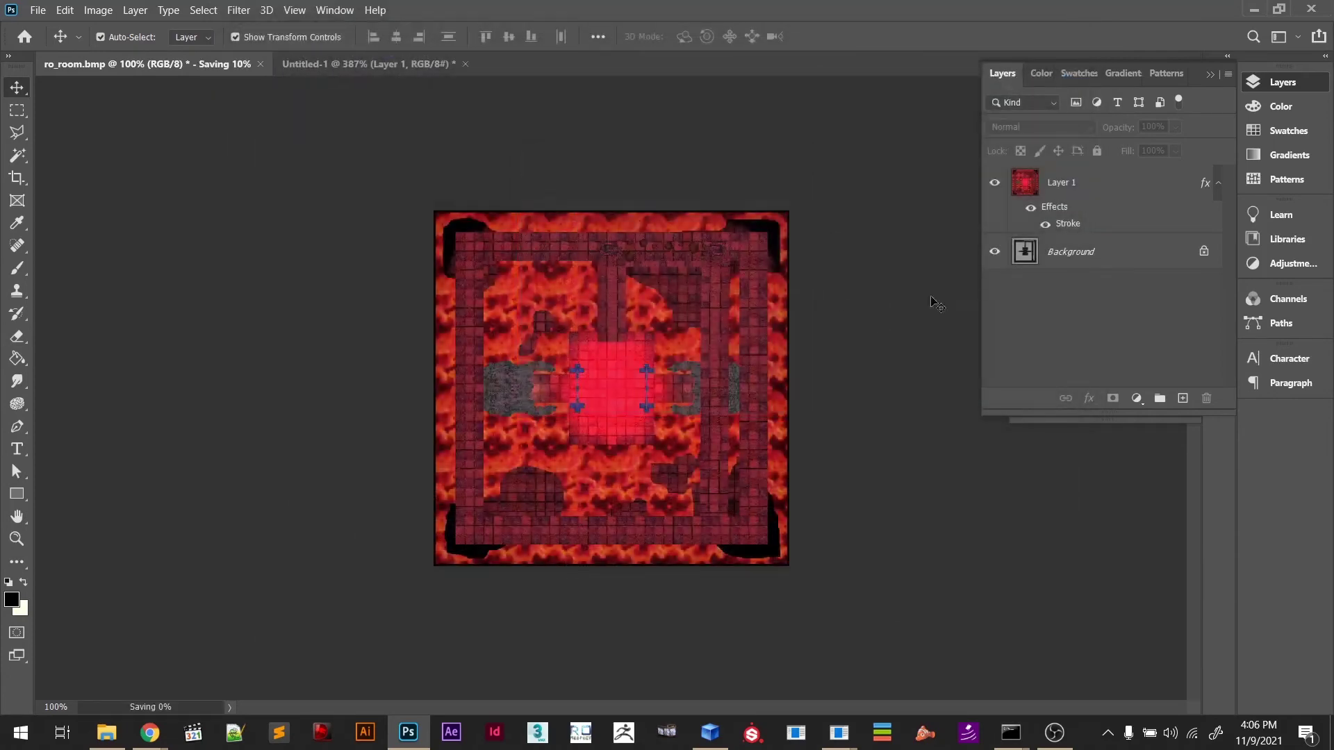
pyautogui.click(1254, 10)
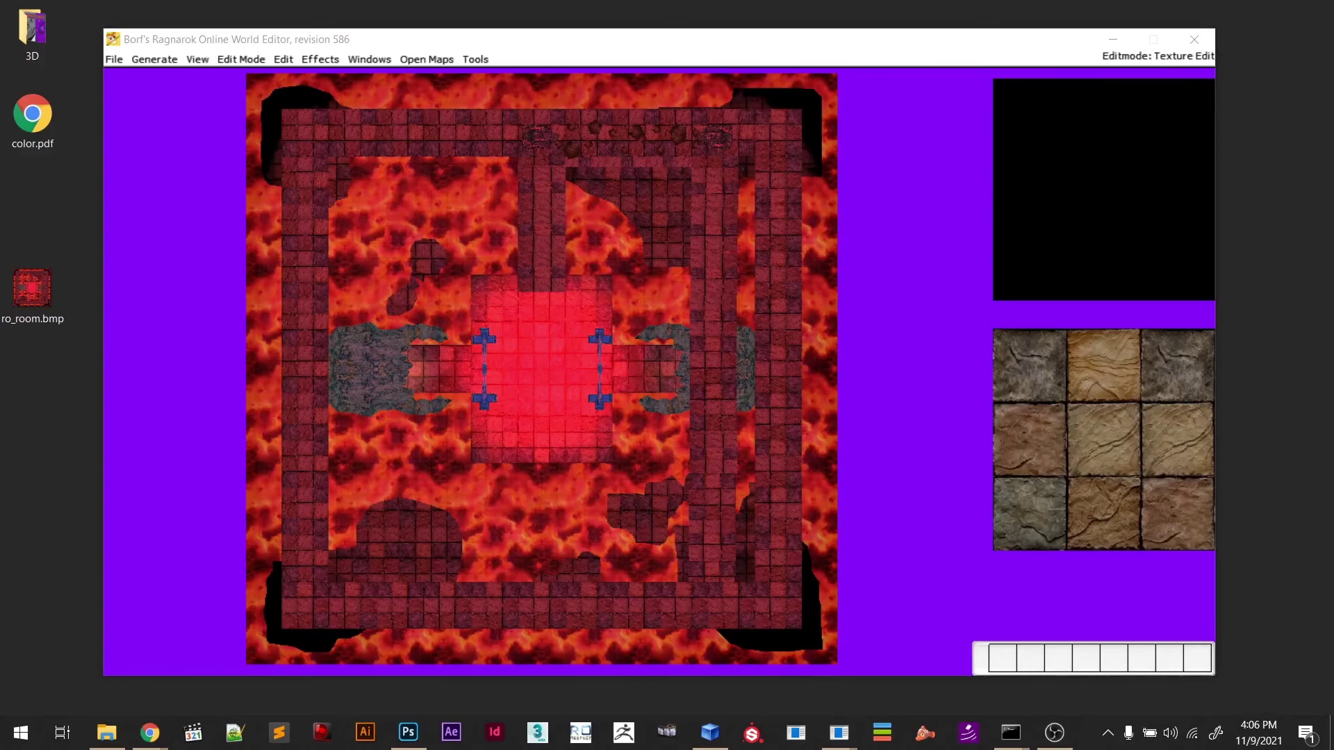
pyautogui.click(106, 732)
pyautogui.click(106, 732)
# Drag the Desktop ro_room.bmp into the map folder, replacing the old file
pyautogui.moveTo(1328, 271); pyautogui.dragTo(847, 6)
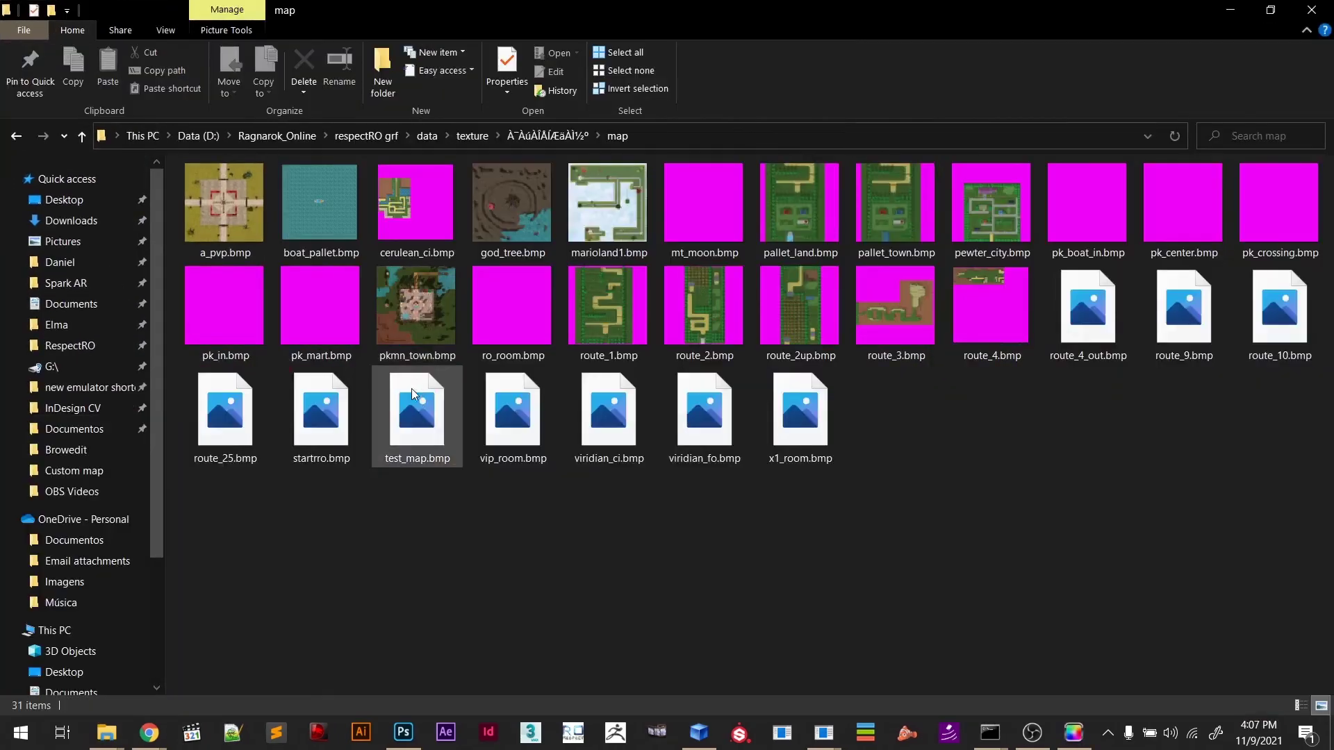
pyautogui.moveTo(1293, 506); pyautogui.dragTo(1026, 354)
pyautogui.moveTo(489, 190); pyautogui.dragTo(180, 155)
pyautogui.click(1230, 10)
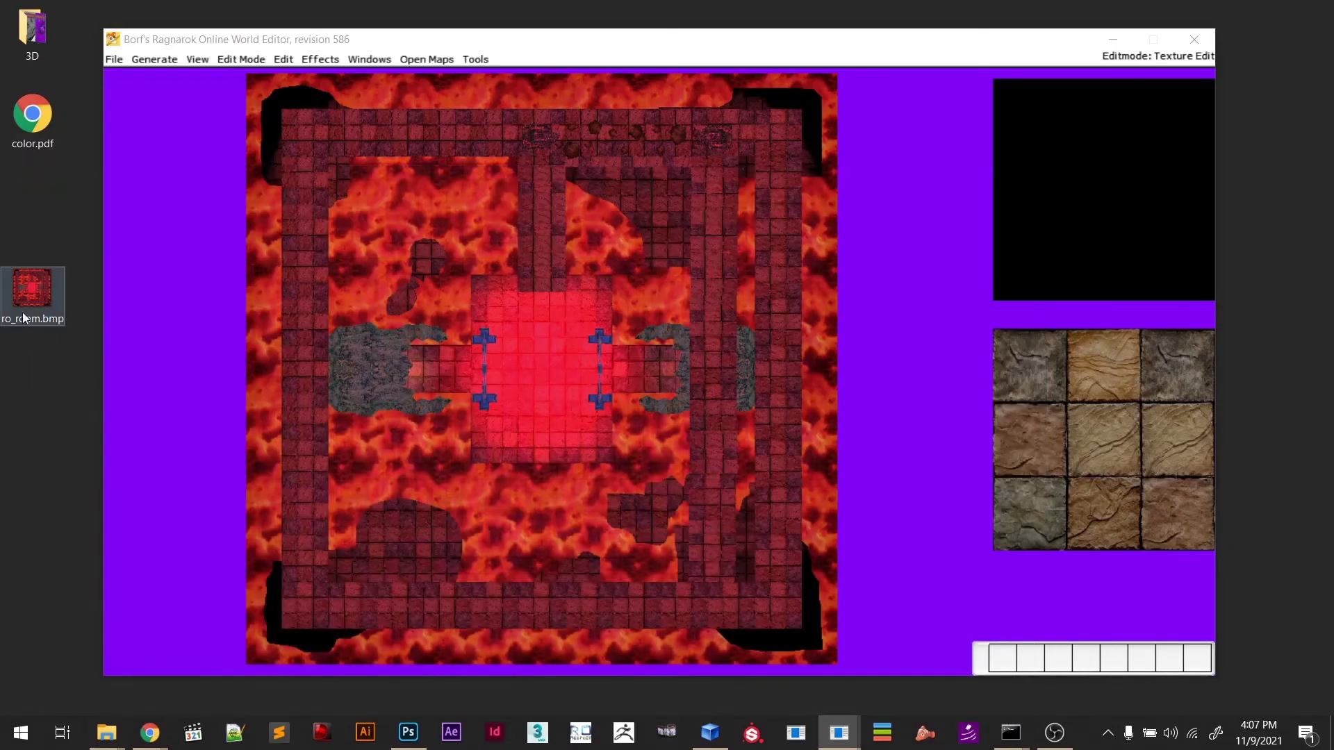
pyautogui.moveTo(25, 304); pyautogui.dragTo(737, 563)
pyautogui.hotkey('alt', 'Tab')
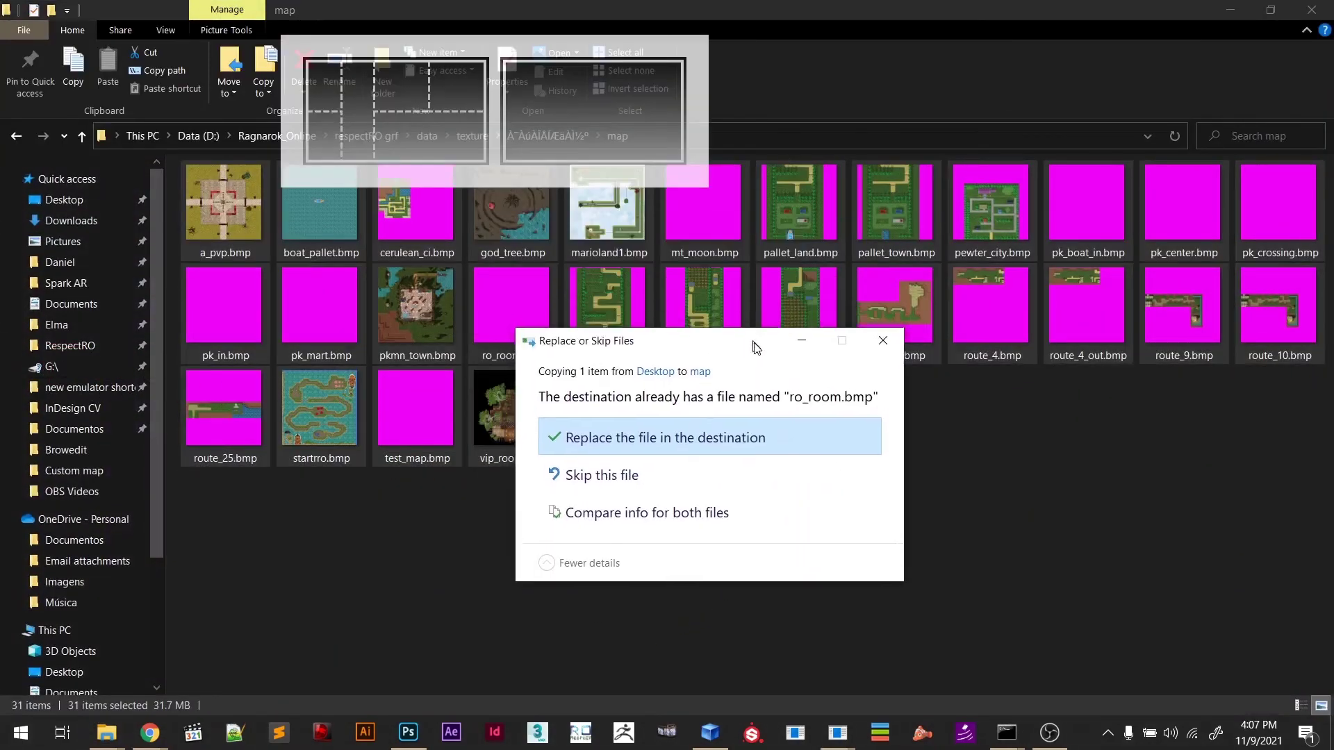
pyautogui.click(697, 452)
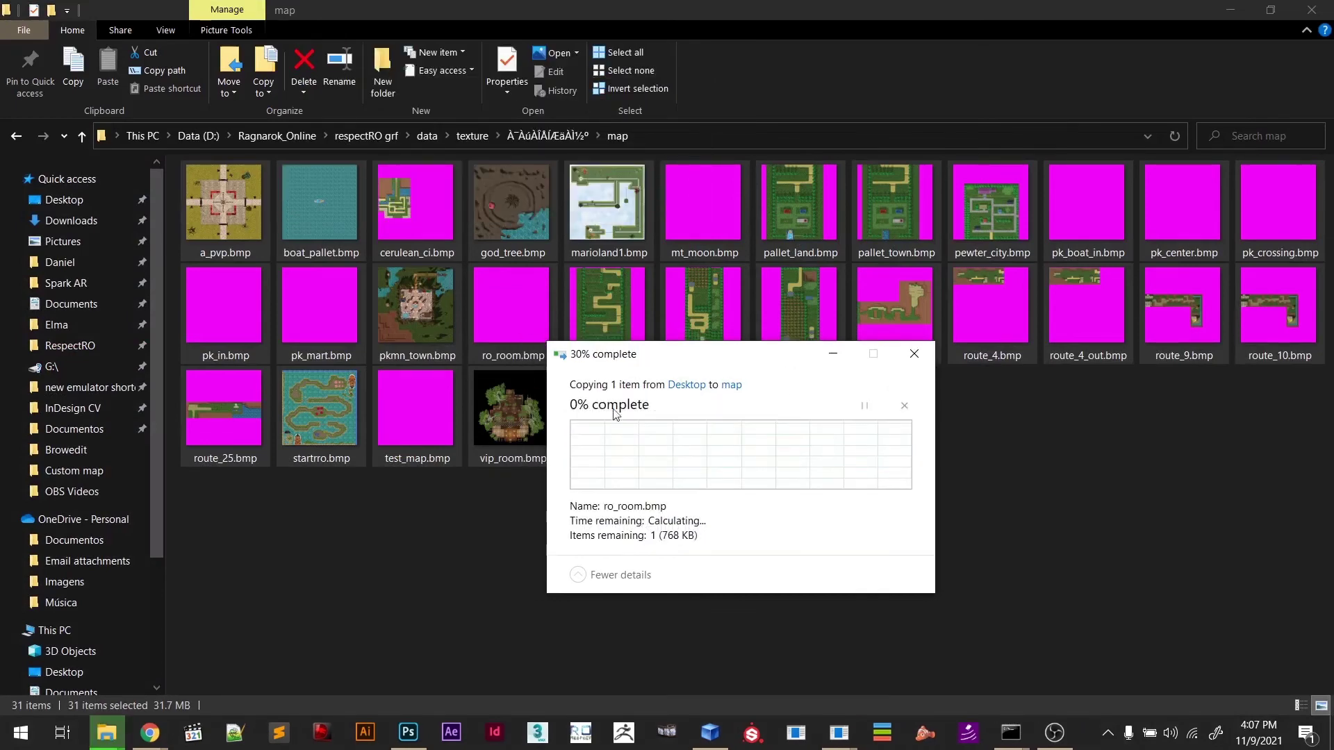
# Refresh the thumbnails and open the new ro_room.bmp in the image viewer
pyautogui.click(887, 518)
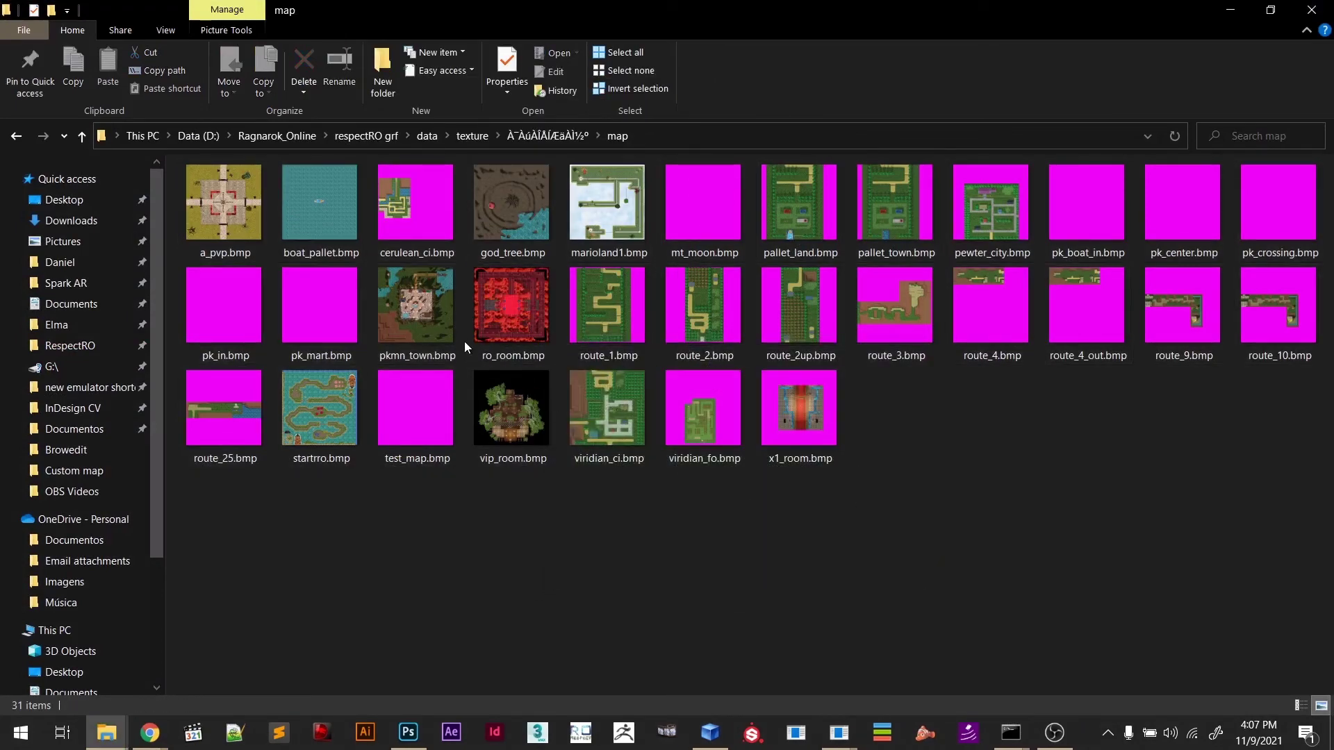
pyautogui.click(522, 299)
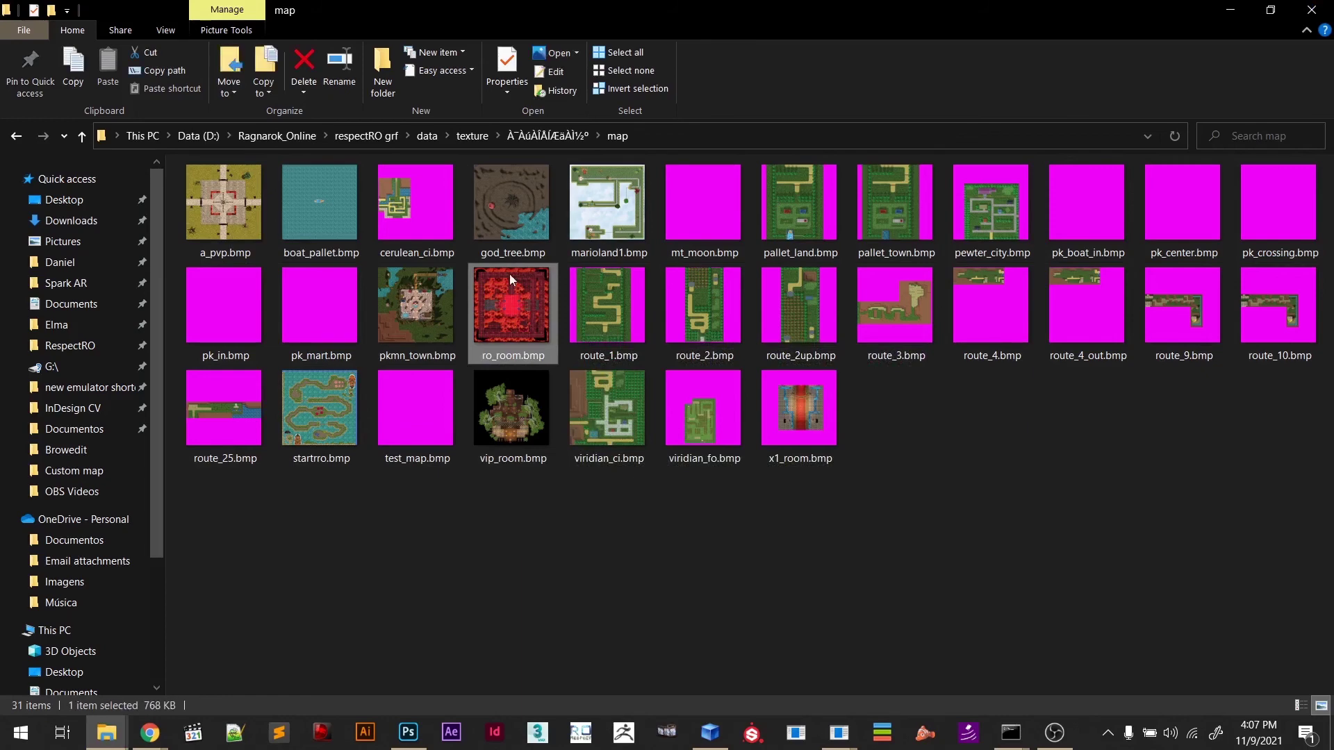
pyautogui.doubleClick(506, 299)
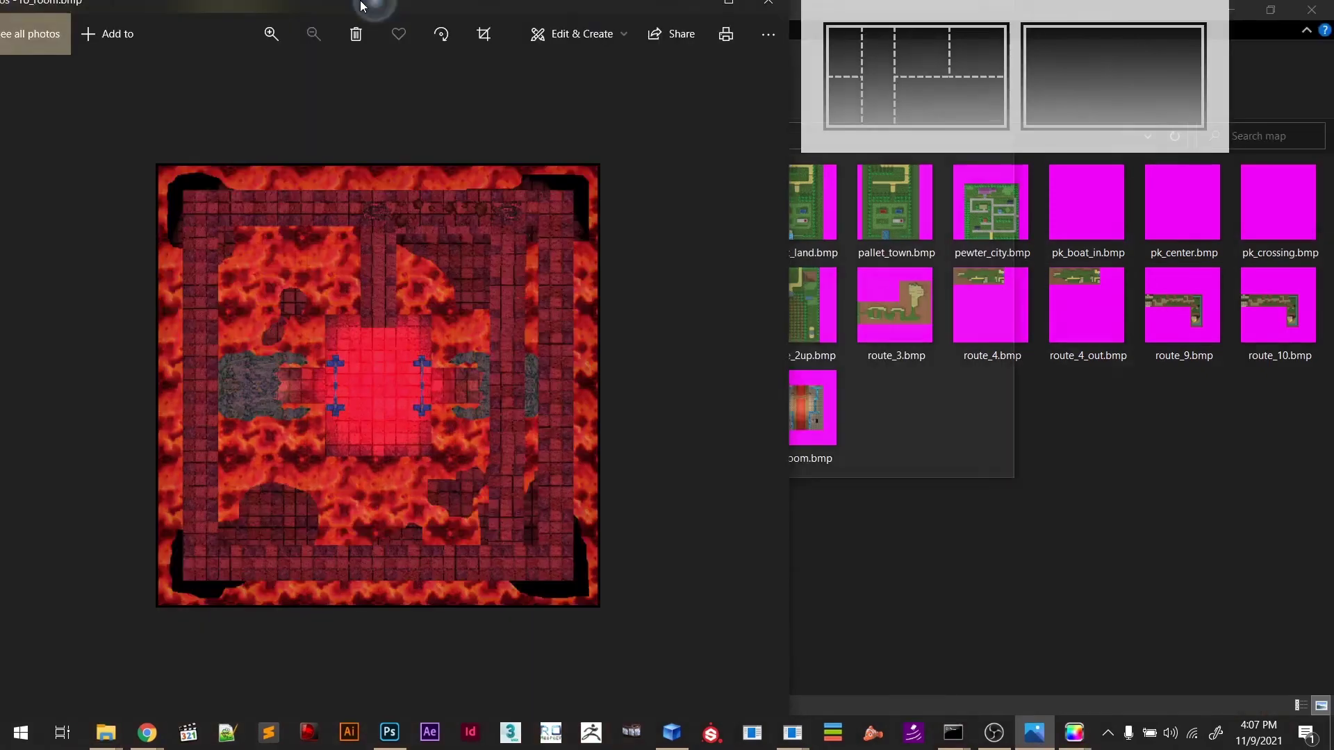
# Maximize Photos and zoom in and out on the lava minimap to check its black border
pyautogui.moveTo(360, 6); pyautogui.dragTo(361, 1)
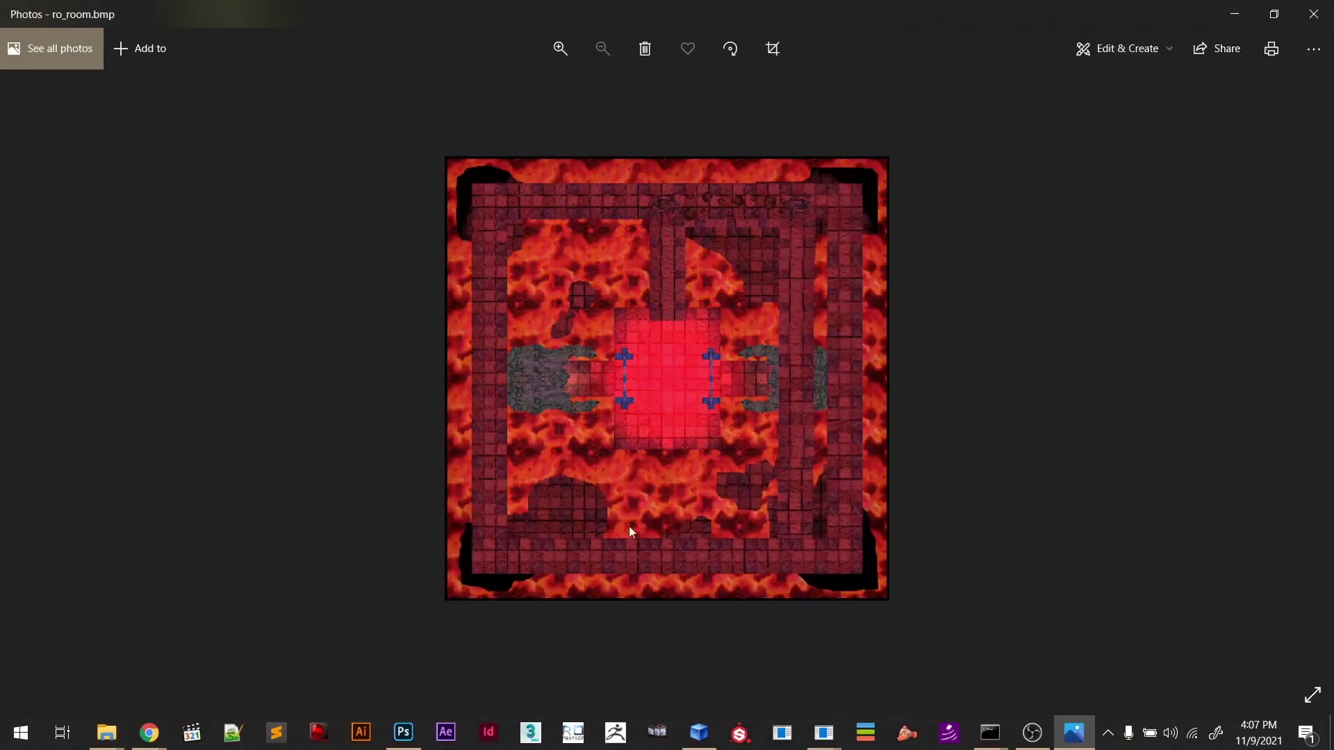
pyautogui.scroll(5, 769, 348)
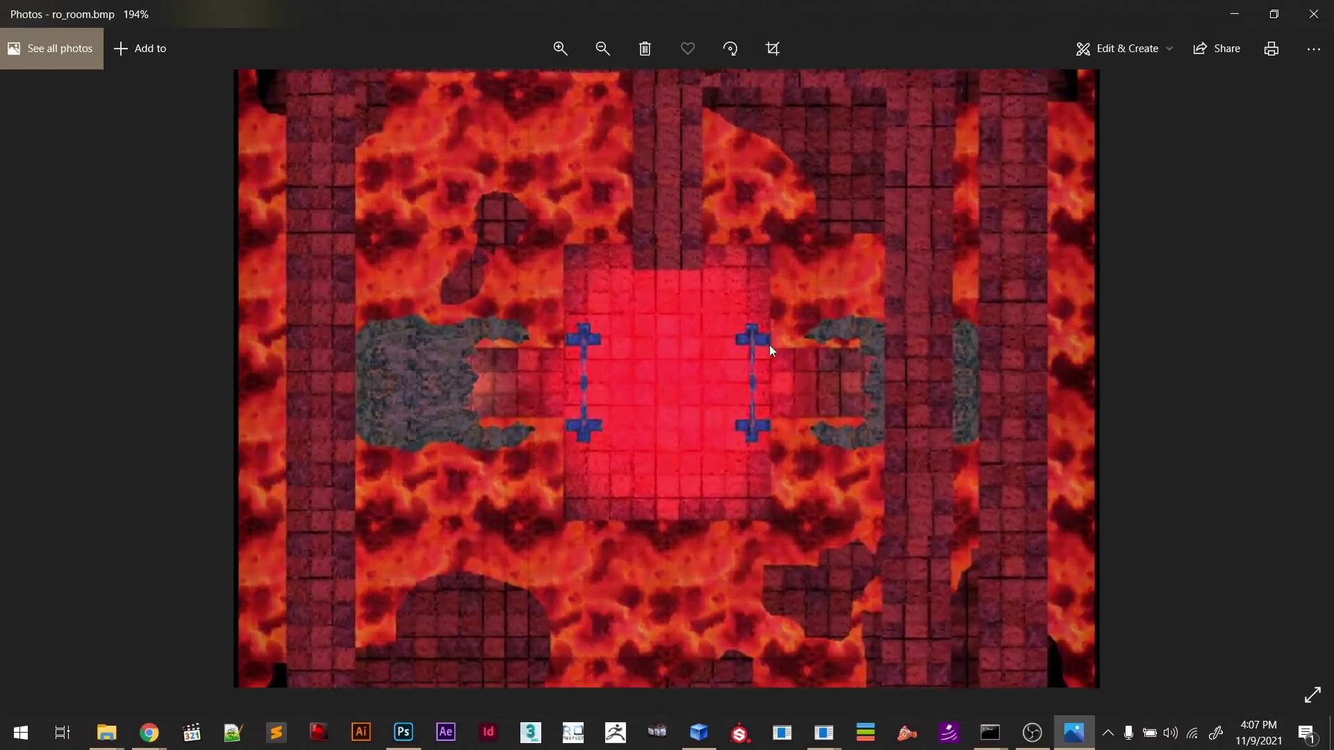
pyautogui.scroll(-5, 670, 396)
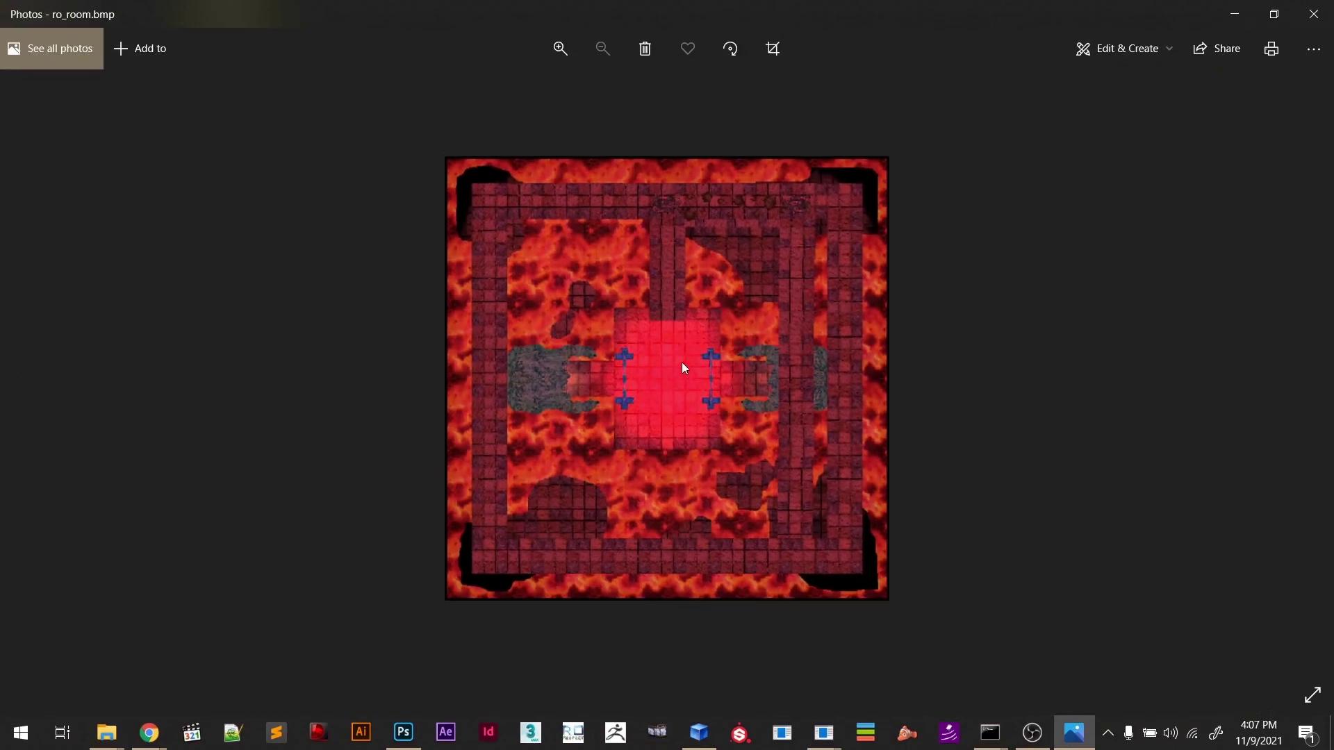
pyautogui.moveTo(149, 735)
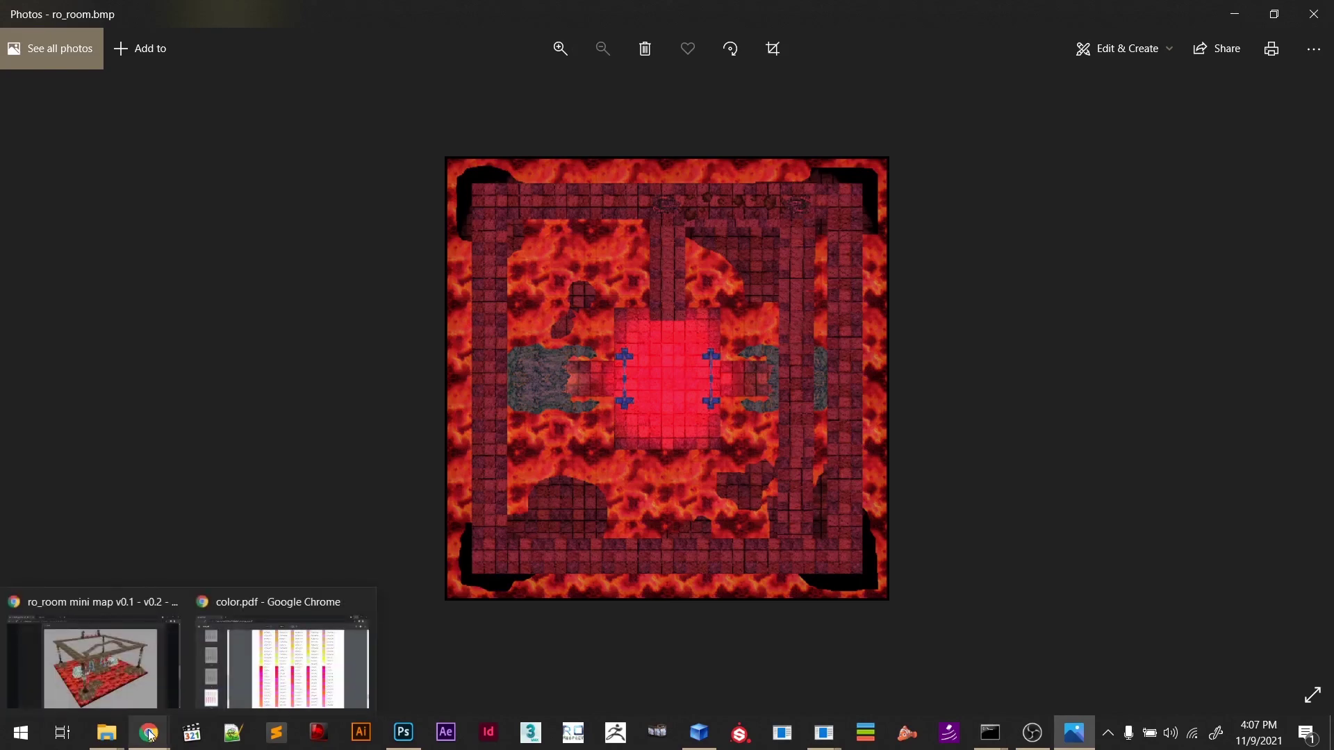